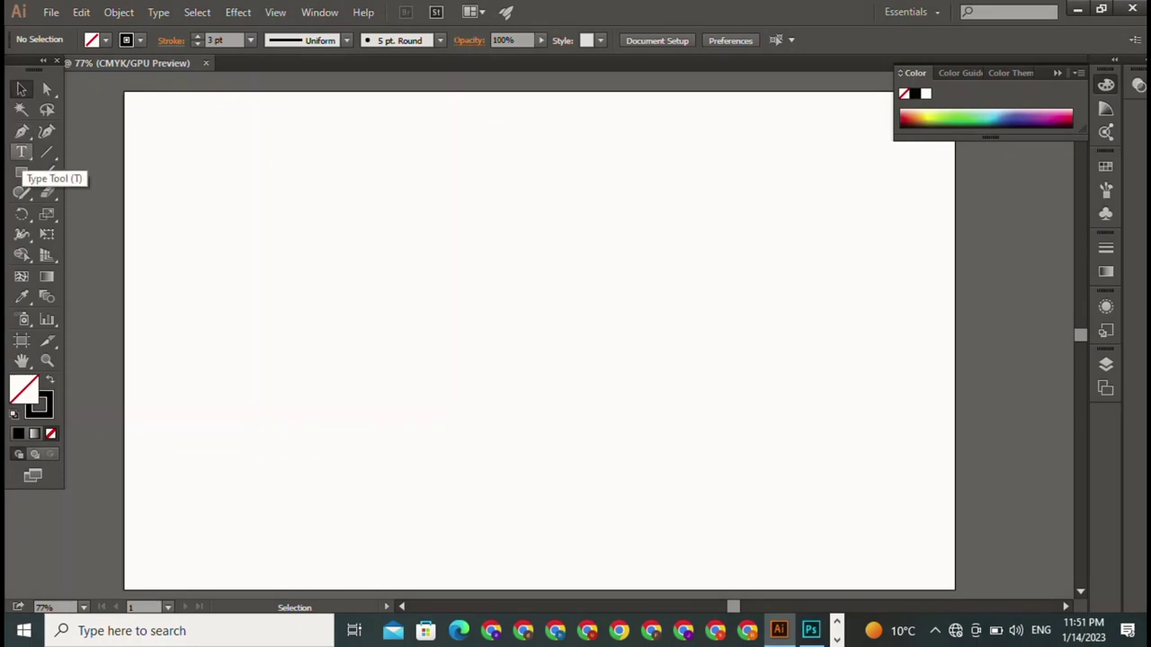
# Draw a tall rectangle on the left side of the artboard and fill it black
pyautogui.click(22, 172)
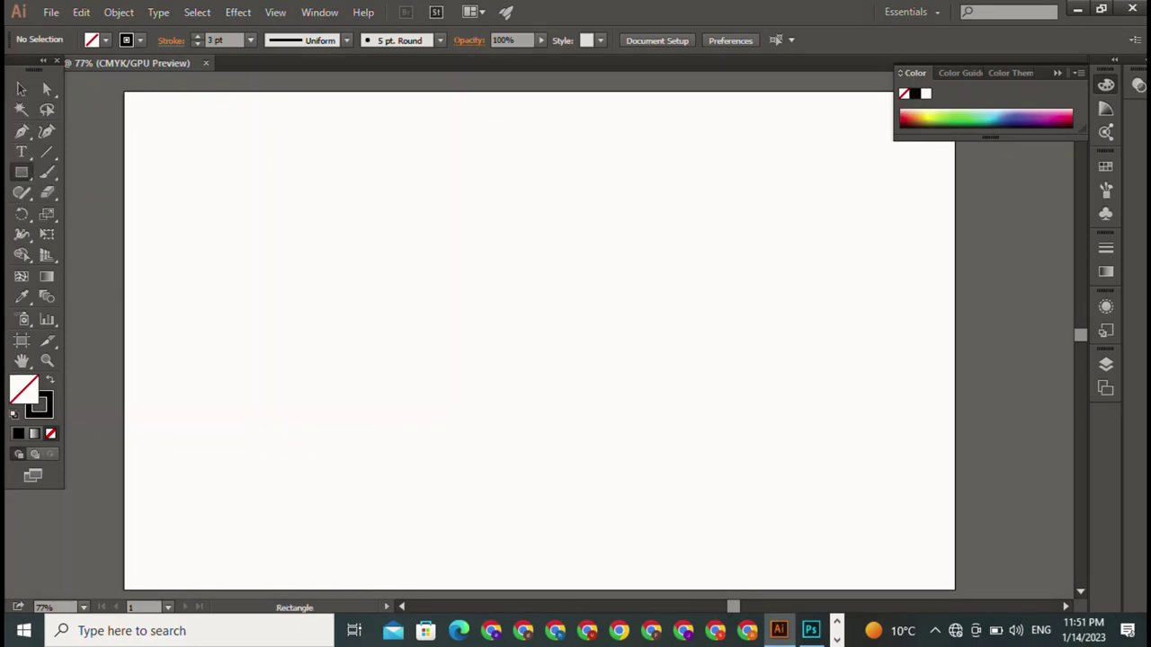
pyautogui.moveTo(362, 151); pyautogui.dragTo(424, 488)
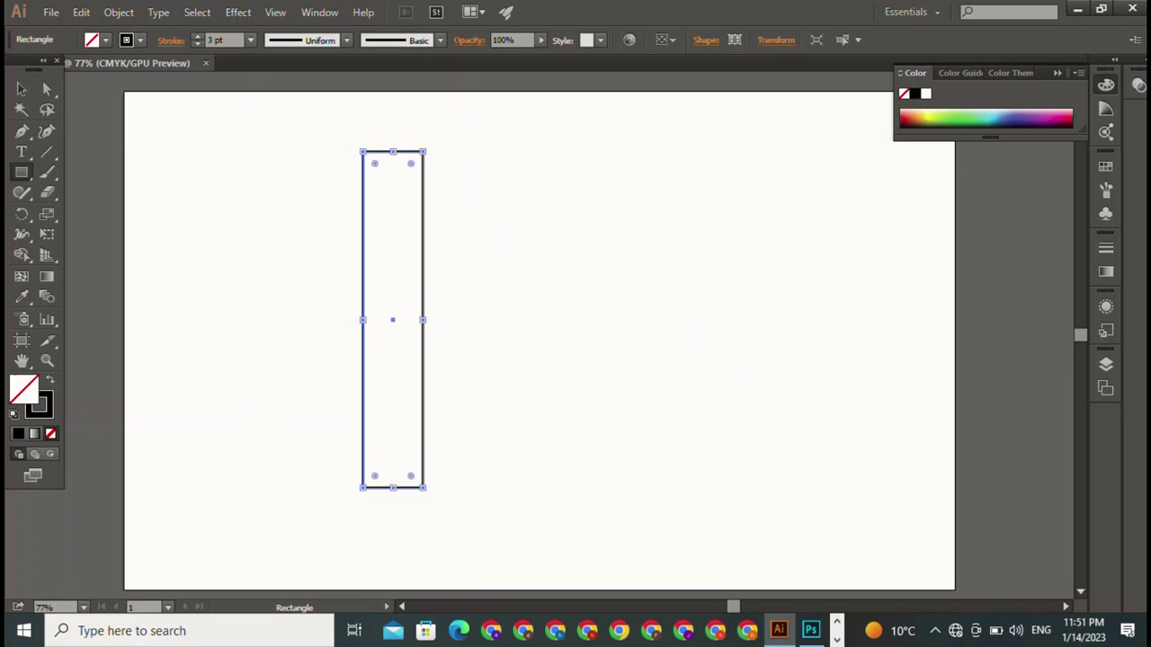
pyautogui.click(105, 40)
pyautogui.click(51, 69)
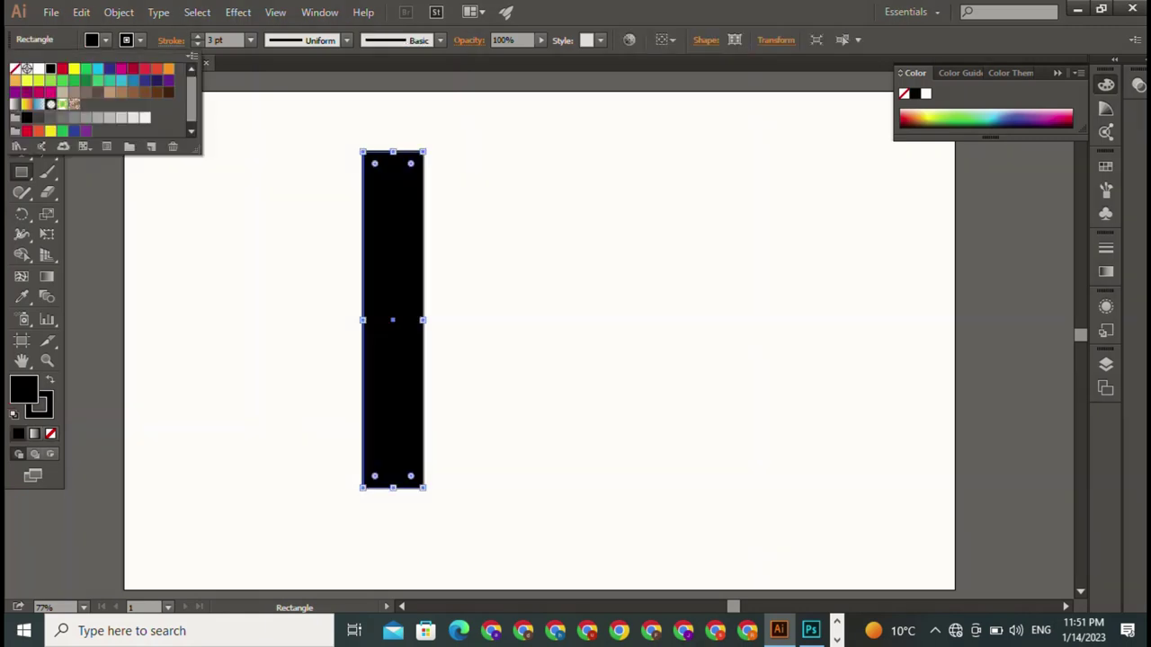
# Set the rectangle's stroke to None and check its 92.208 × 518.182 pt size
pyautogui.click(139, 40)
pyautogui.click(140, 39)
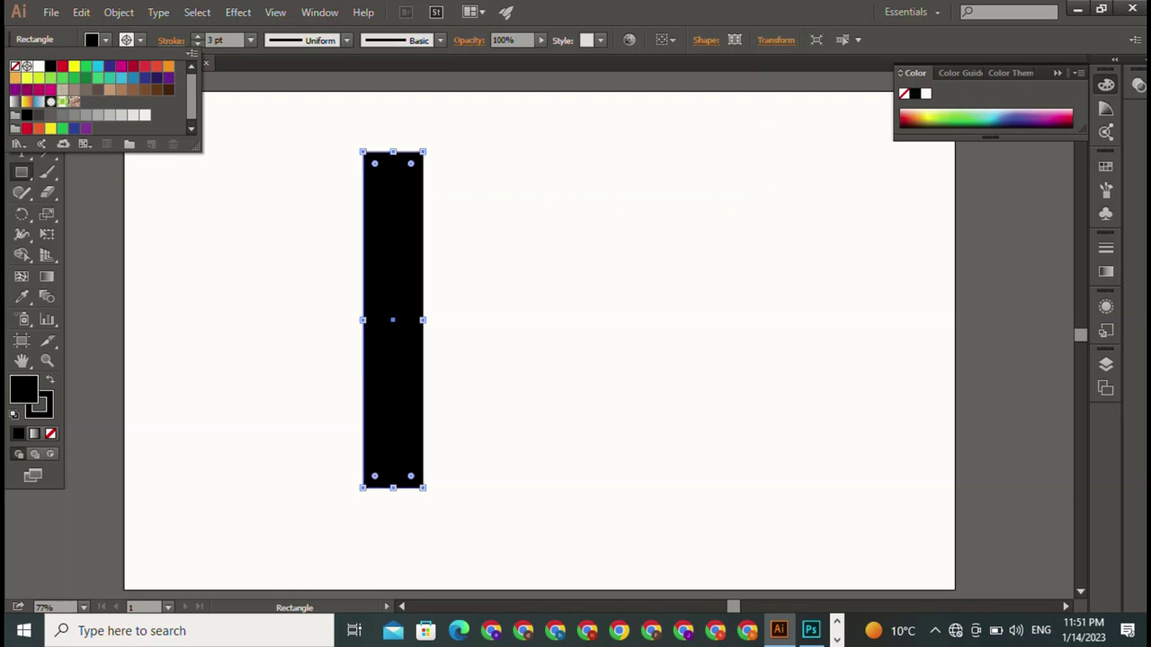
pyautogui.click(15, 67)
pyautogui.press('Escape')
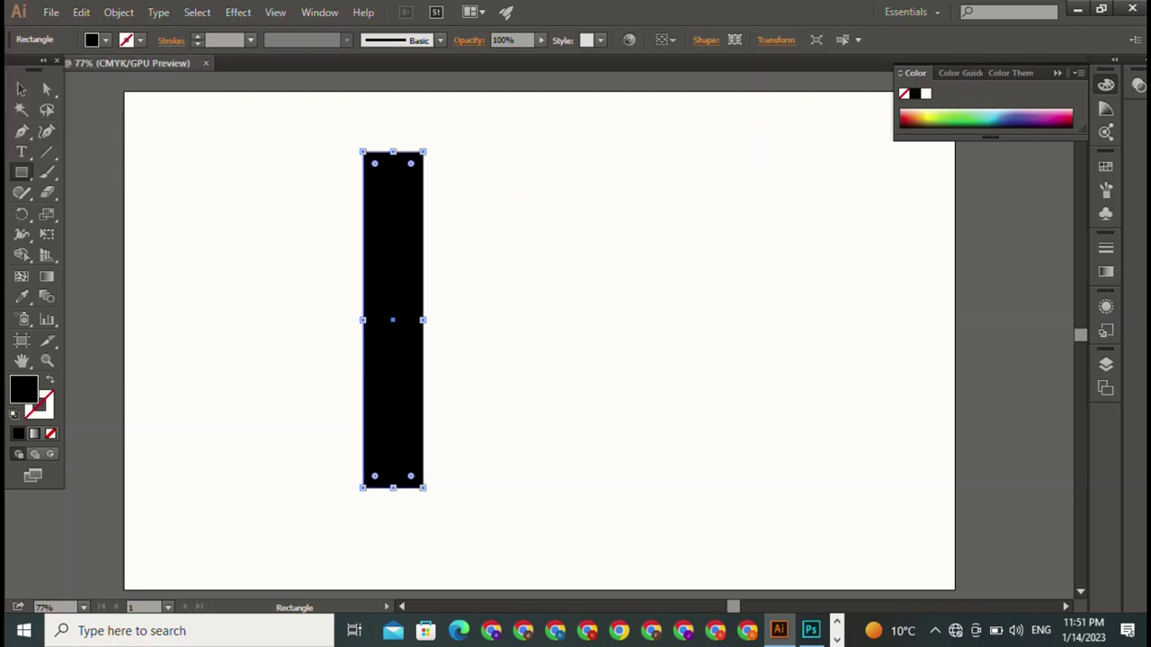
pyautogui.click(584, 319)
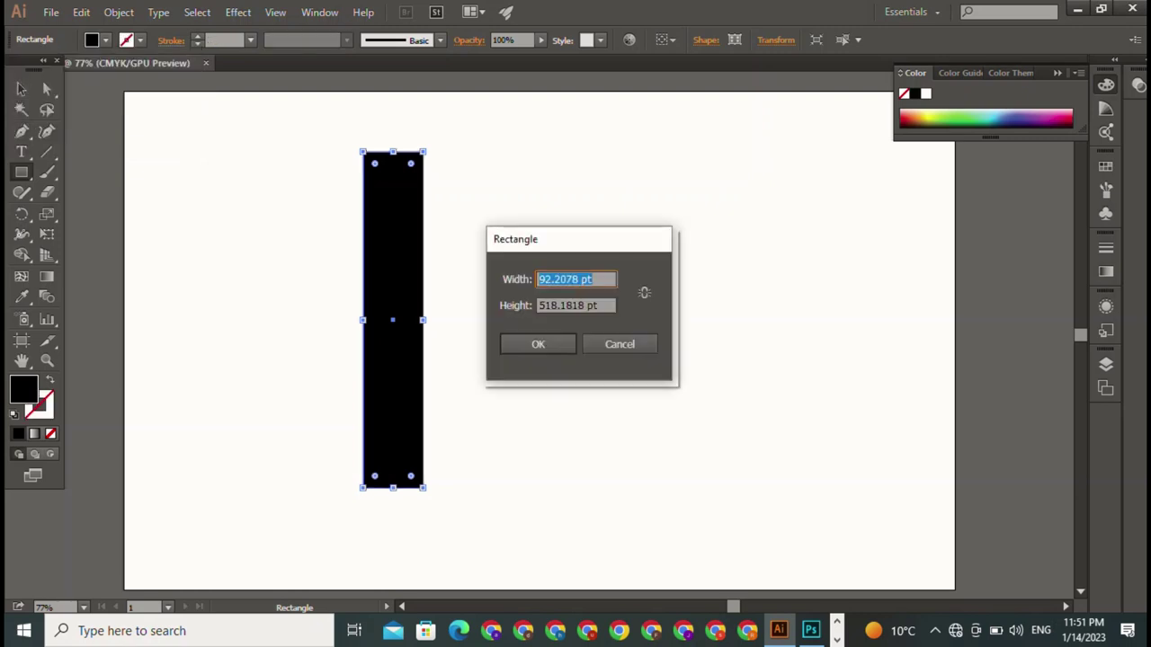
pyautogui.click(620, 345)
# Round the bar's top-right corner into a full curve with its live corner widget
pyautogui.press('v')
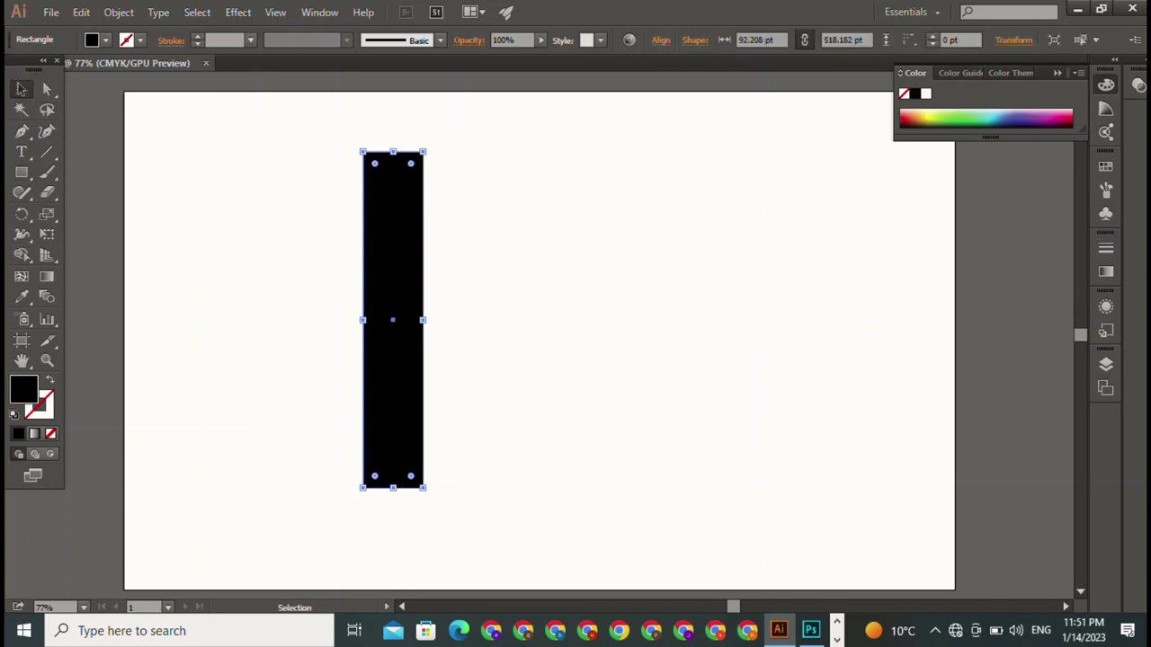
pyautogui.click(432, 161)
pyautogui.click(409, 180)
pyautogui.press('a')
pyautogui.moveTo(455, 116); pyautogui.dragTo(374, 202)
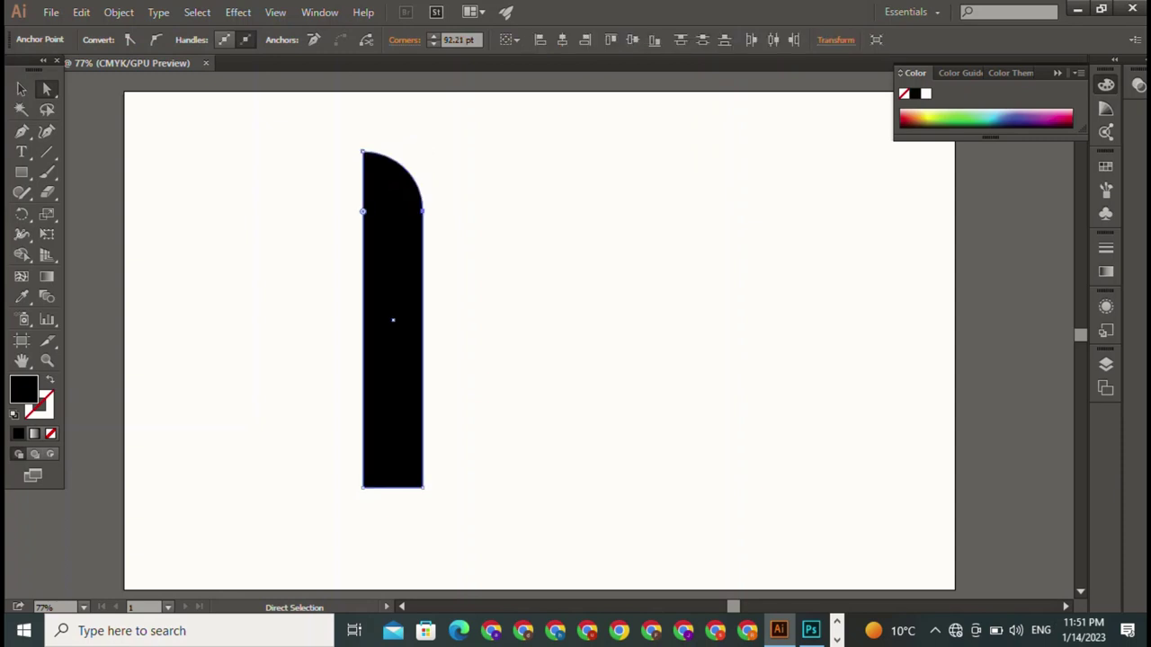
pyautogui.hotkey('ctrl', 'shift', 'a')
pyautogui.click(20, 88)
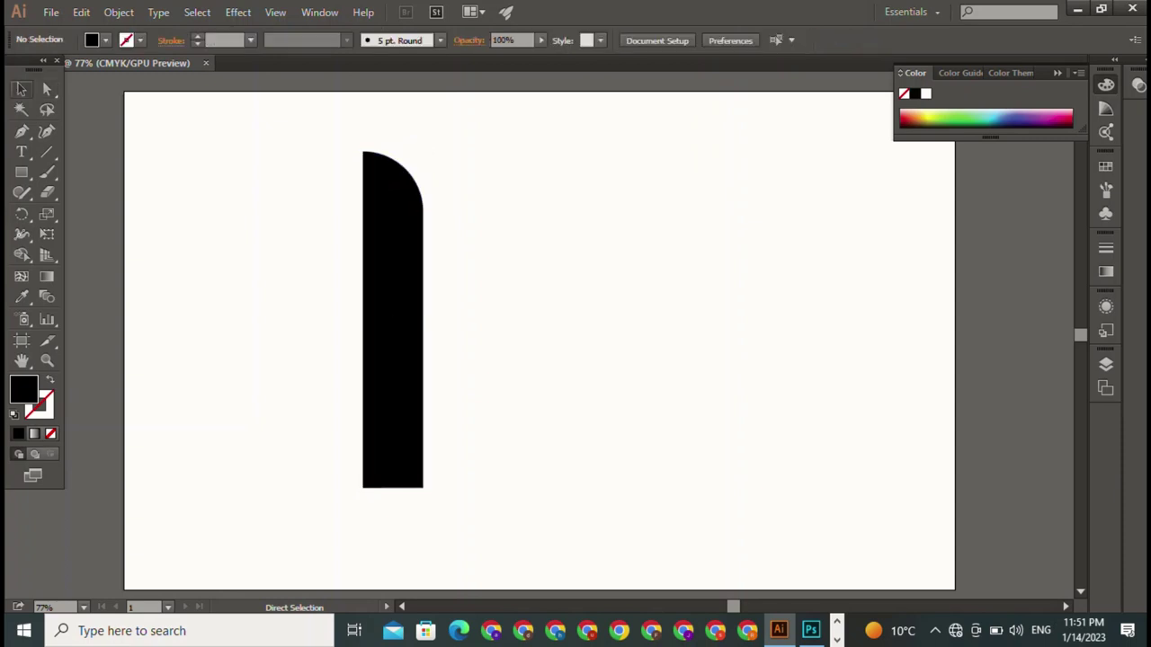
# Round the bar's bottom-left corner fully, then drag a copy of the bar to the right
pyautogui.click(392, 359)
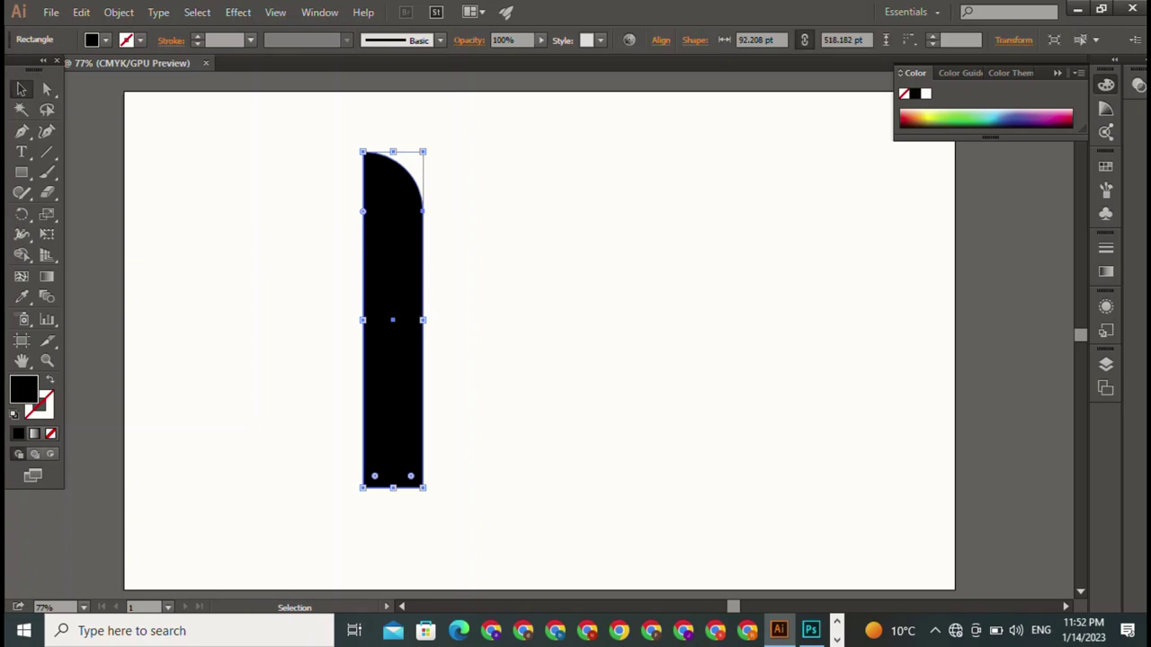
pyautogui.moveTo(308, 417); pyautogui.dragTo(387, 532)
pyautogui.press('a')
pyautogui.moveTo(394, 440)
pyautogui.mouseDown()
pyautogui.moveTo(360, 493)
pyautogui.moveTo(400, 449)
pyautogui.mouseUp()
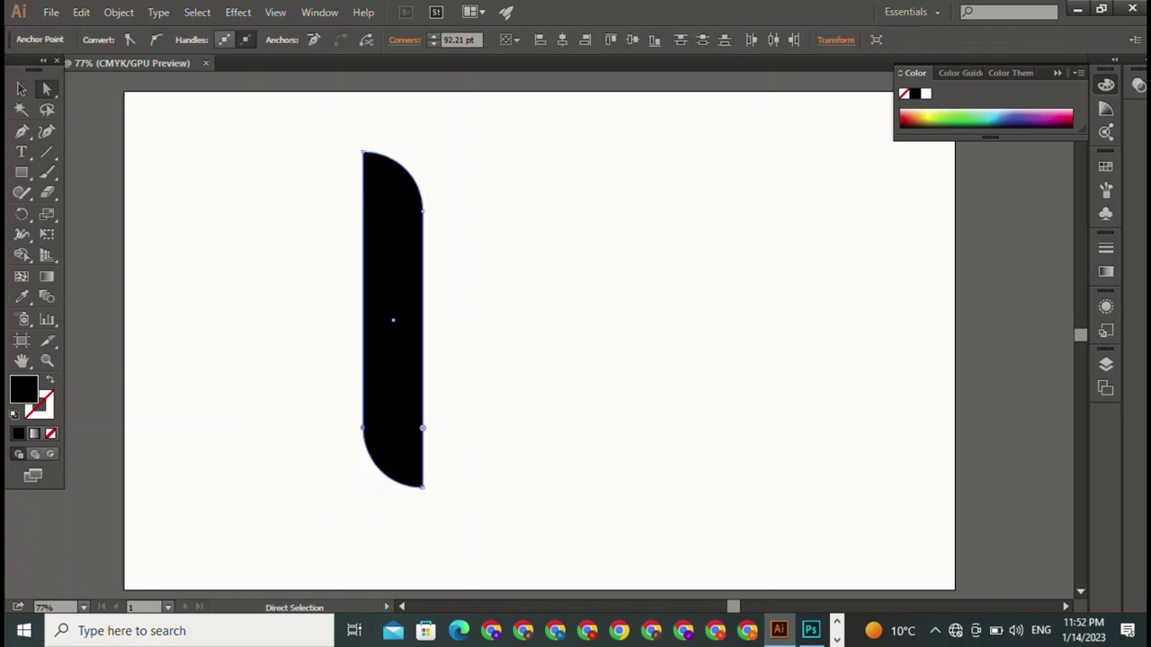
pyautogui.press('v')
pyautogui.hotkey('ctrl', 'shift', 'a')
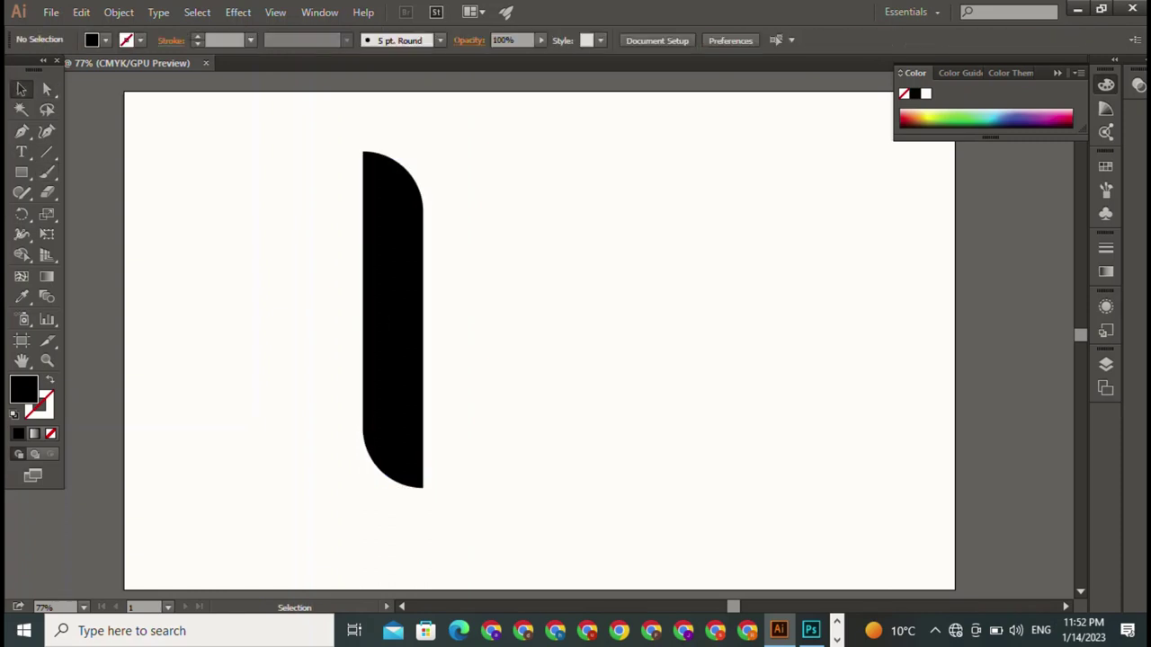
pyautogui.hotkey('ctrl', 'a')
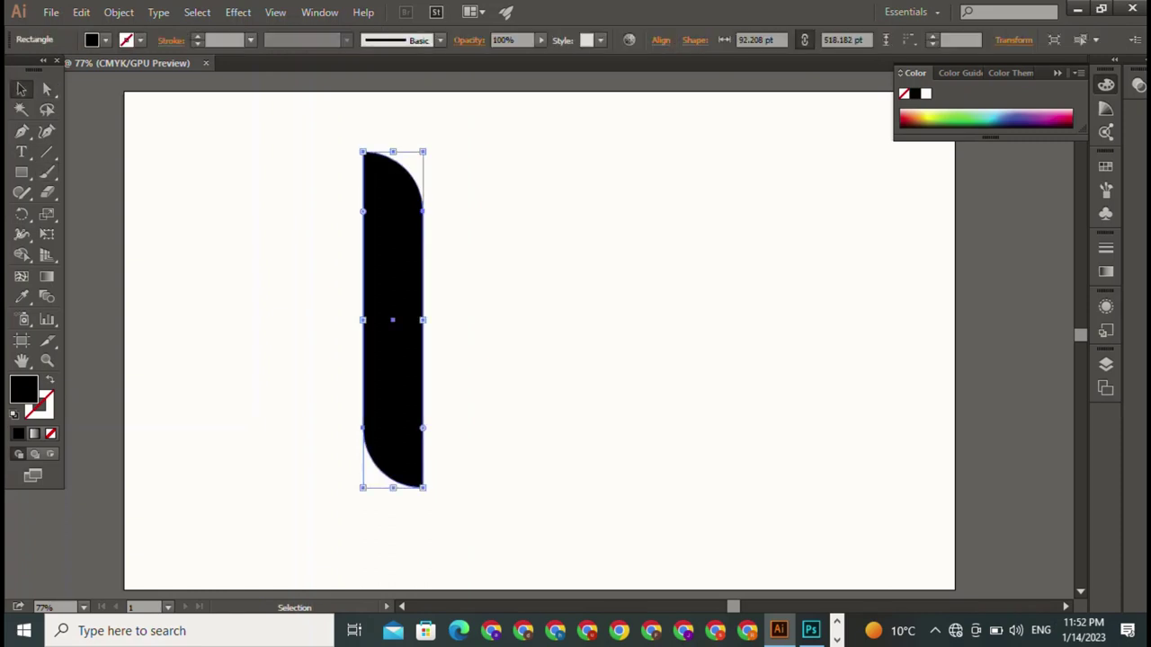
pyautogui.keyDown('alt'); pyautogui.moveTo(412, 362); pyautogui.dragTo(530, 339); pyautogui.keyUp('alt')
# Reflect the copied bar vertically and nudge it slightly right and down as the right leg
pyautogui.rightClick(529, 339)
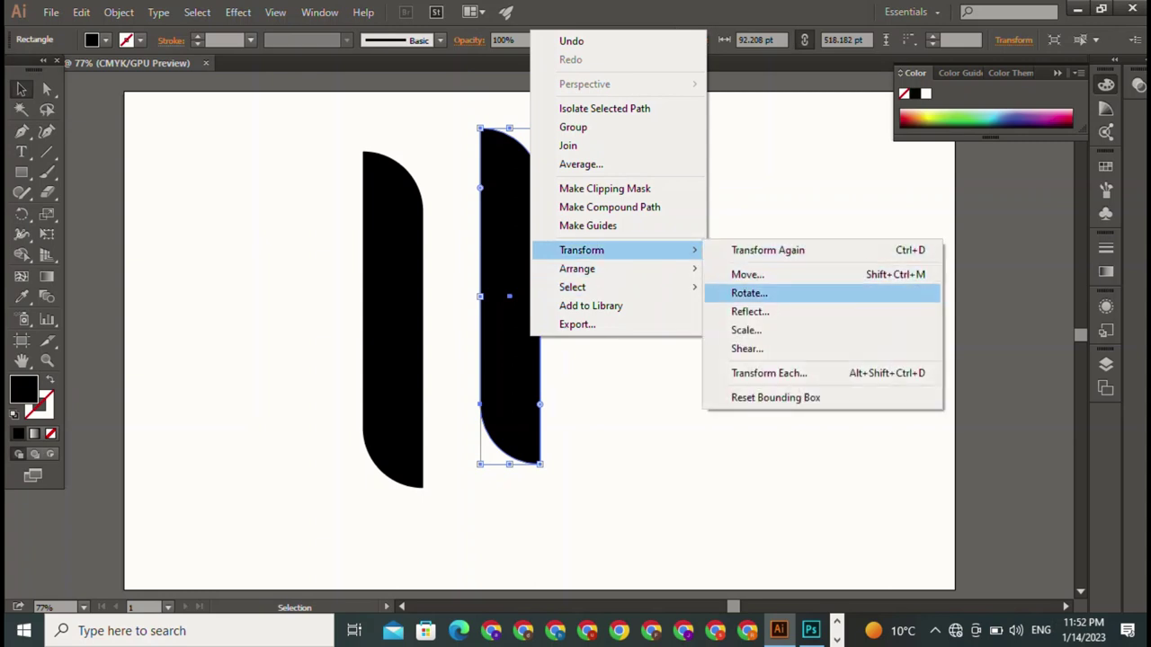
pyautogui.click(749, 311)
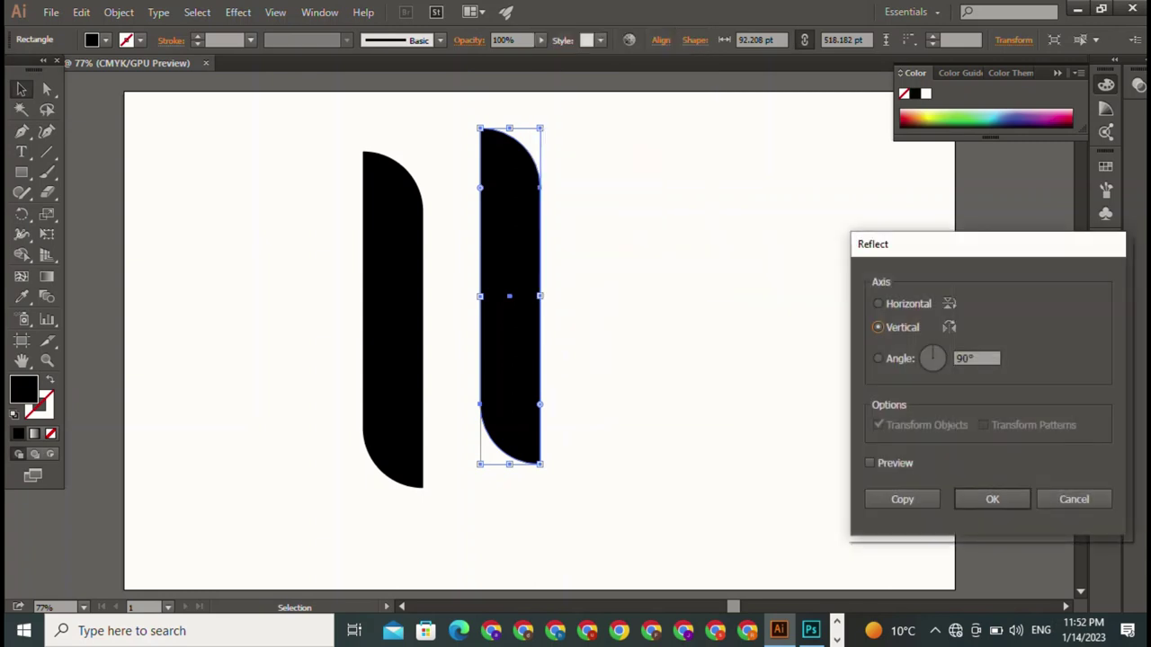
pyautogui.click(870, 463)
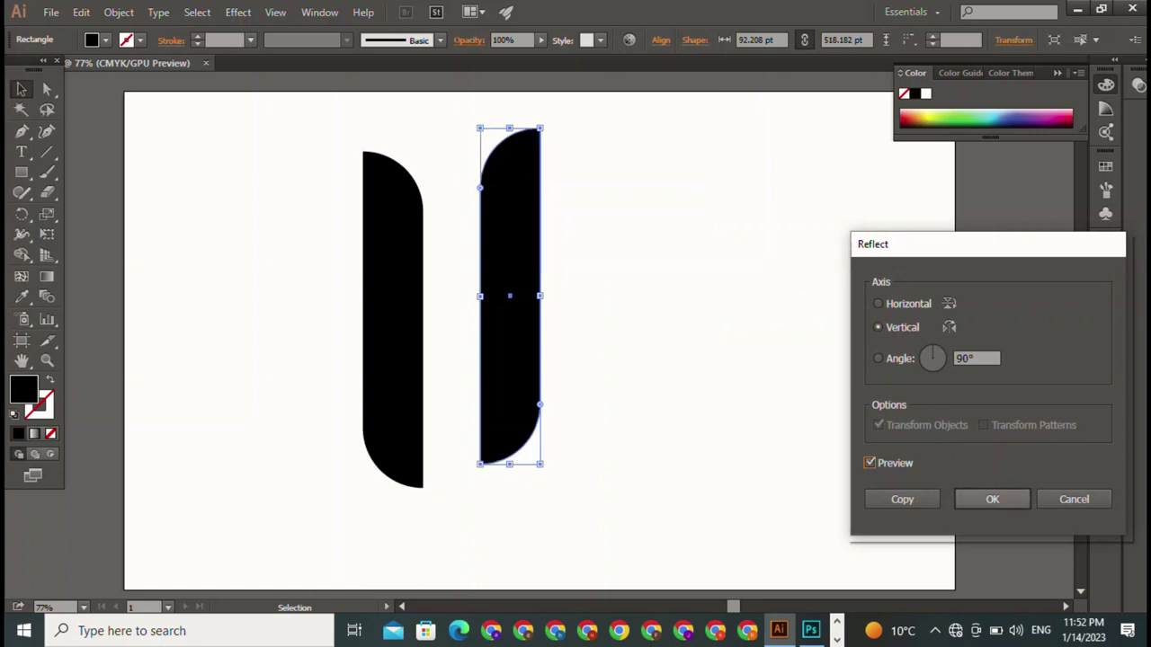
pyautogui.press('Return')
pyautogui.moveTo(510, 296)
pyautogui.mouseDown()
pyautogui.moveTo(524, 313)
pyautogui.moveTo(597, 331)
pyautogui.mouseUp()
pyautogui.hotkey('ctrl', 'shift', 'a')
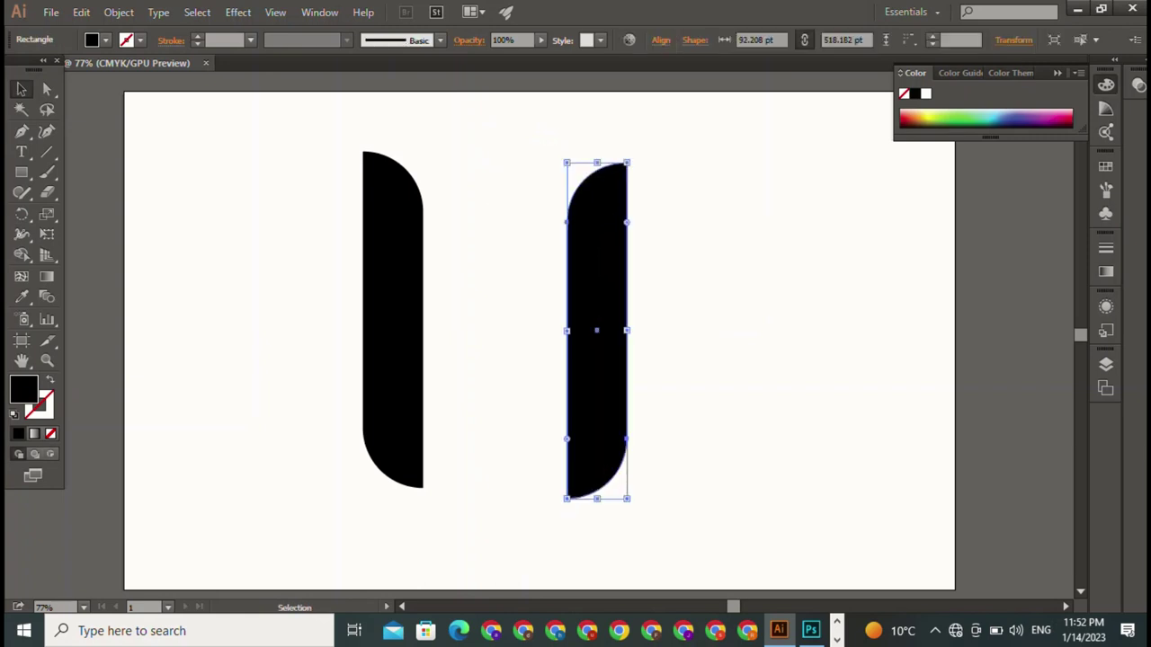
pyautogui.hotkey('ctrl', 'shift', 'a')
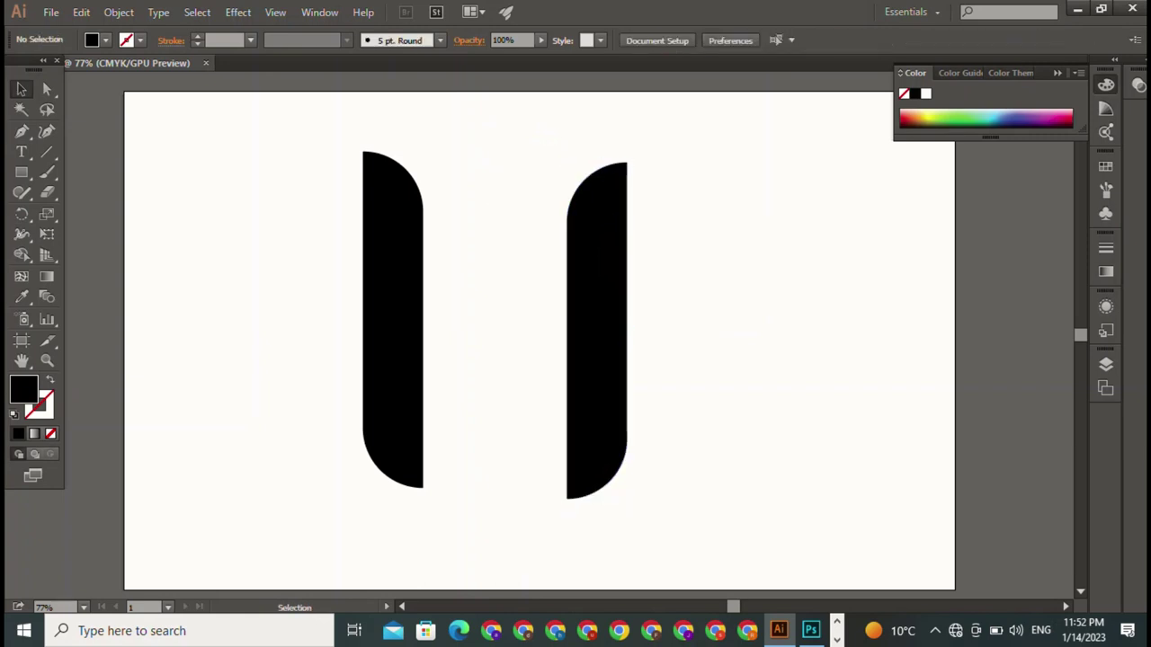
# Copy the left bar to the far right and resize it to about 52 × 292 pt
pyautogui.press('p')
pyautogui.press('v')
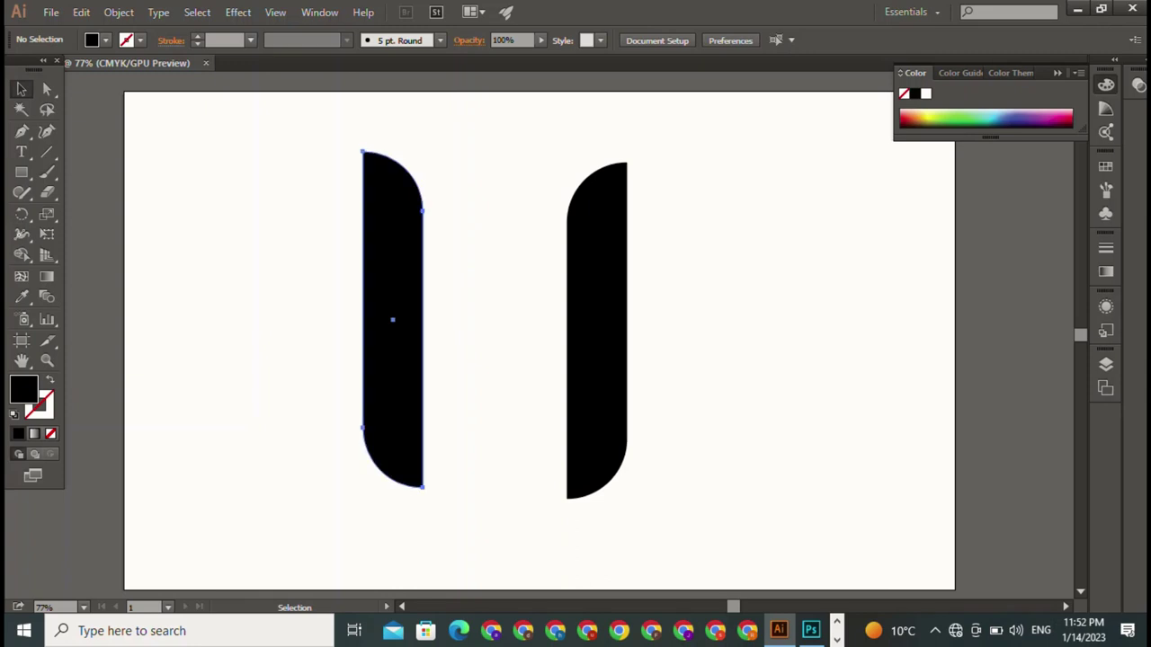
pyautogui.click(391, 318)
pyautogui.moveTo(392, 319); pyautogui.dragTo(828, 336)
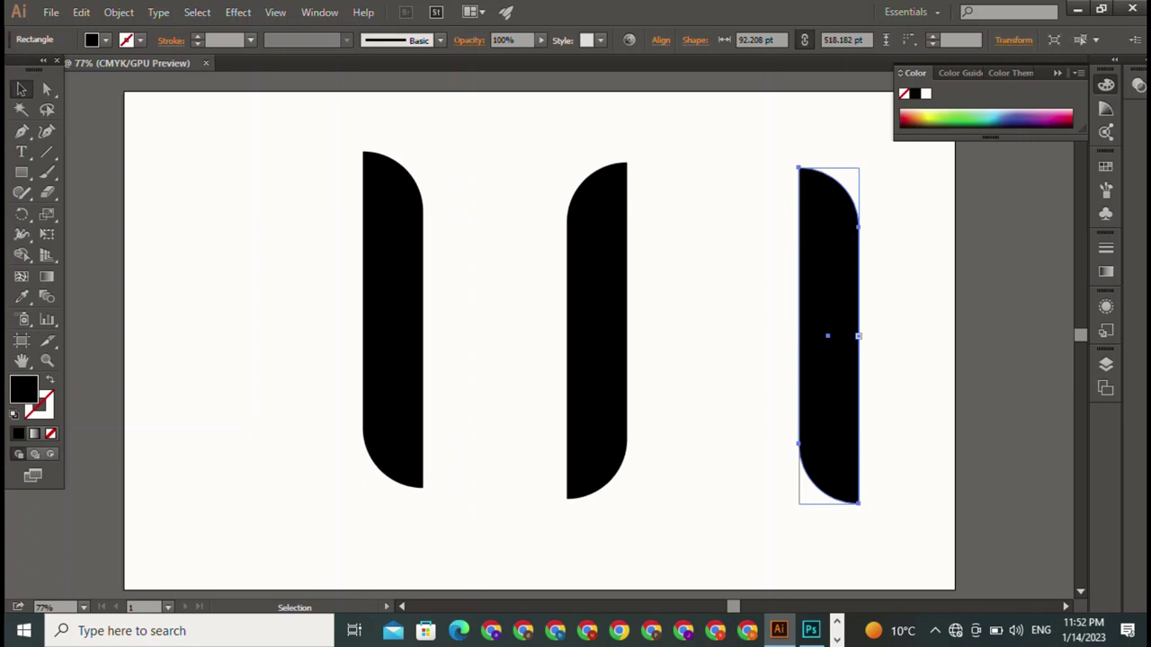
pyautogui.moveTo(859, 336); pyautogui.dragTo(833, 336)
pyautogui.moveTo(815, 168); pyautogui.dragTo(815, 242)
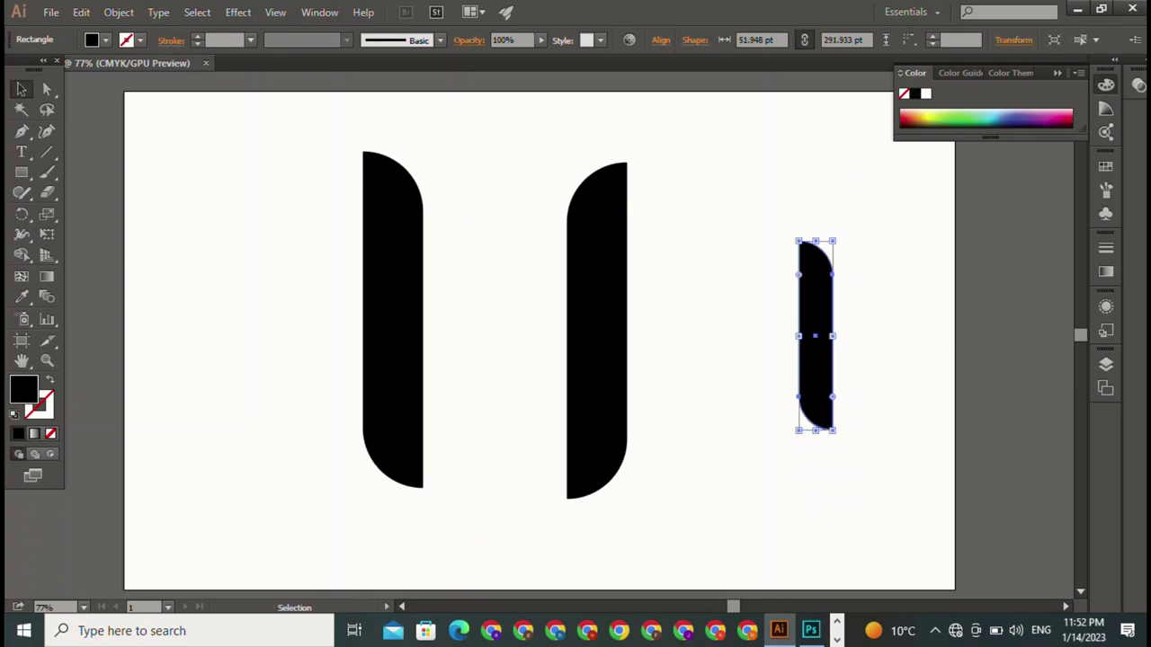
# Move the small bar between the legs, tilt it about 40°, and rest it against the right leg's top
pyautogui.moveTo(815, 336); pyautogui.dragTo(466, 250)
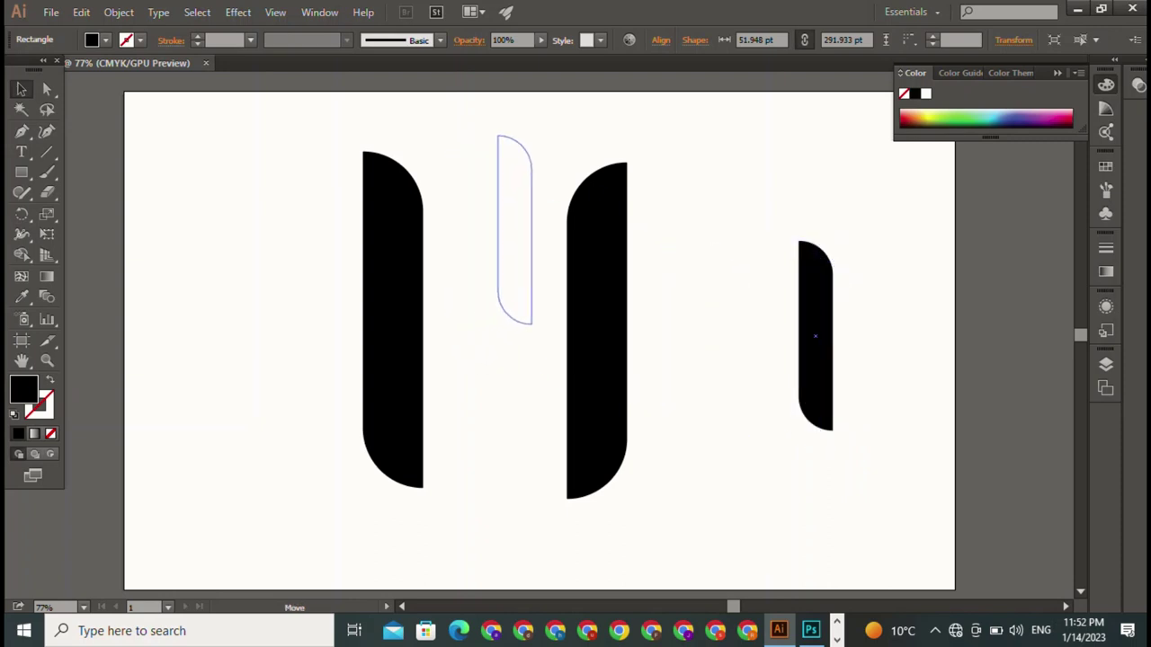
pyautogui.moveTo(467, 249); pyautogui.dragTo(514, 230)
pyautogui.moveTo(540, 133); pyautogui.dragTo(598, 166)
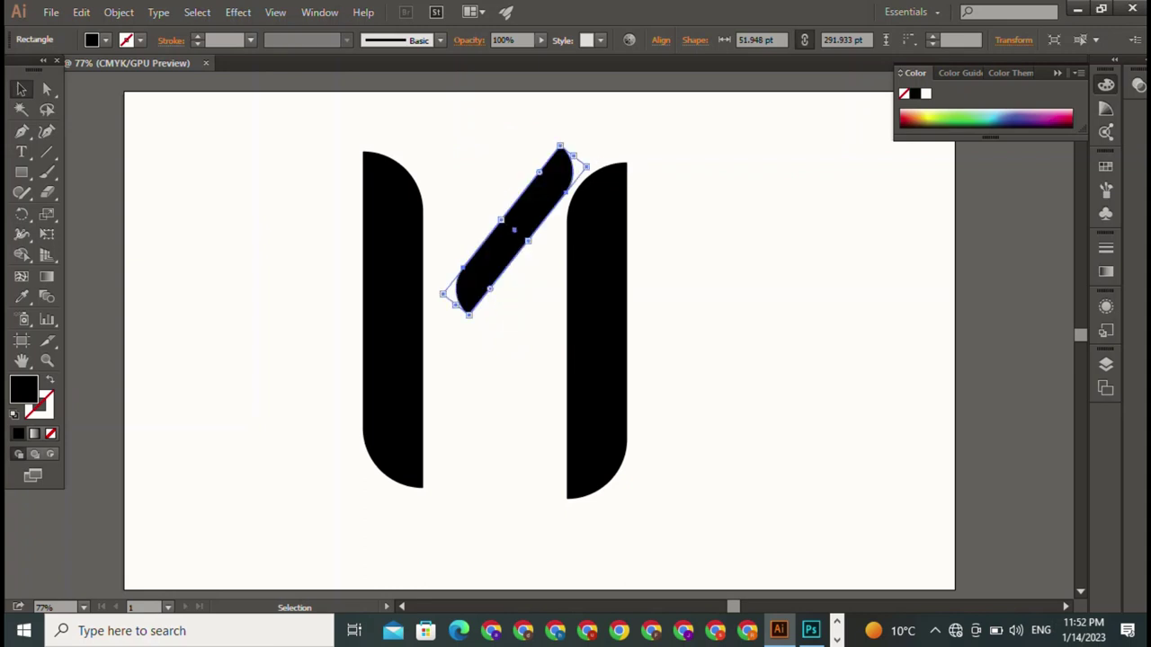
pyautogui.moveTo(514, 232); pyautogui.dragTo(545, 200)
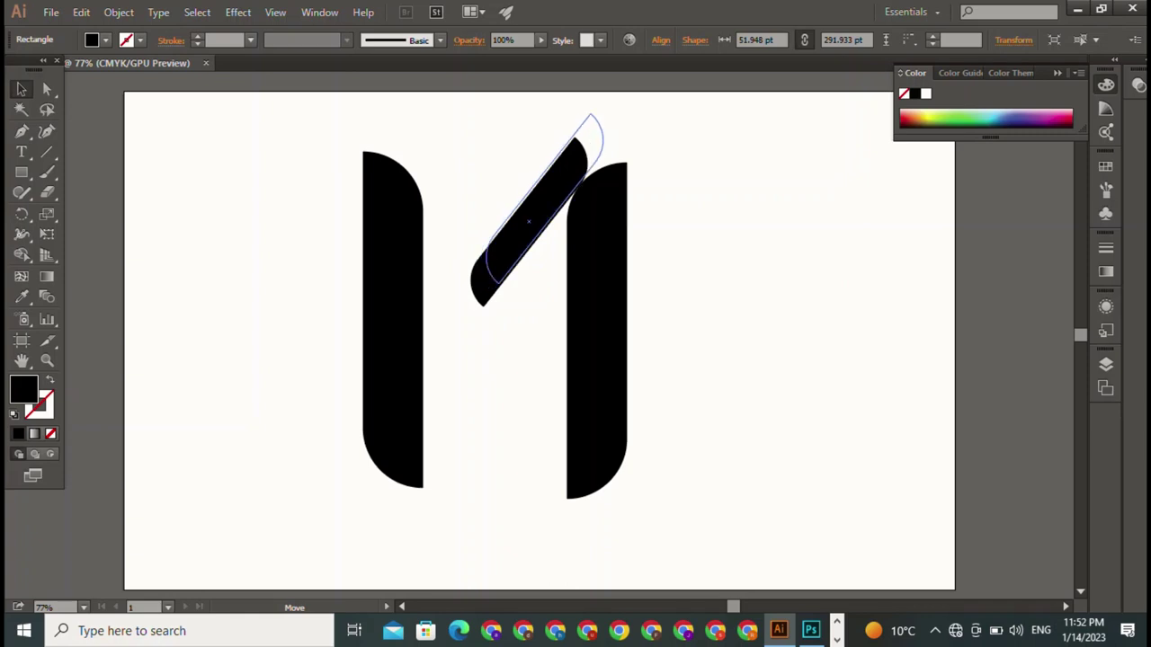
pyautogui.hotkey('ctrl', 'shift', 'a')
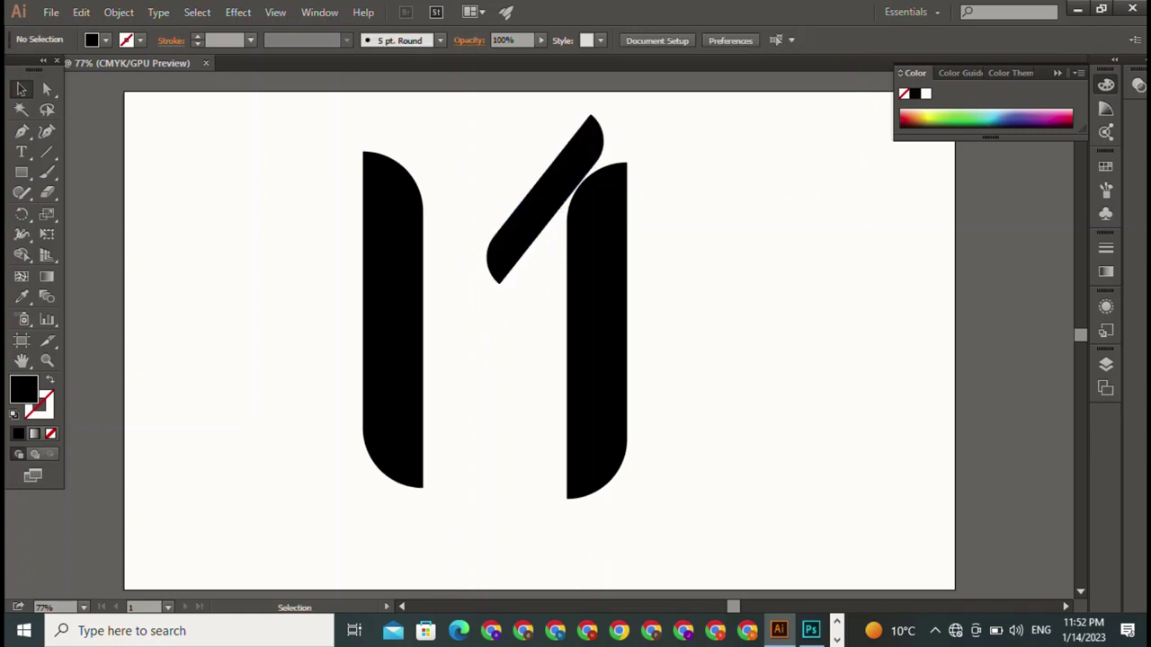
# Copy the diagonal bar to the upper left and reflect it so it tilts the other way
pyautogui.click(544, 200)
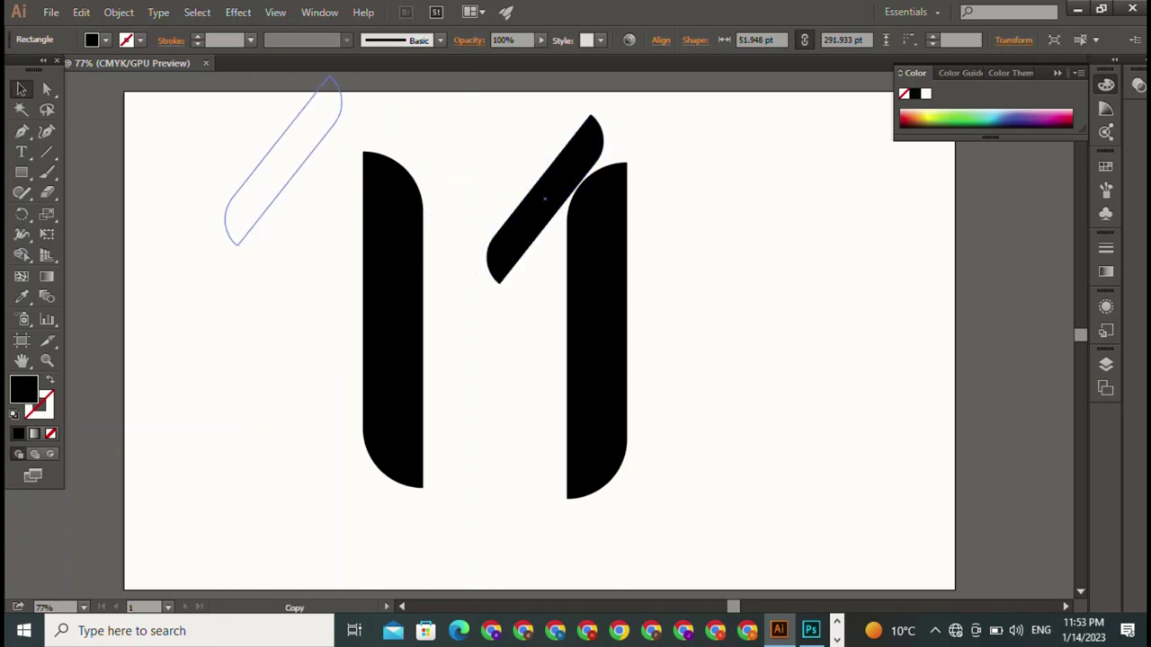
pyautogui.moveTo(543, 199); pyautogui.dragTo(284, 167)
pyautogui.rightClick(271, 170)
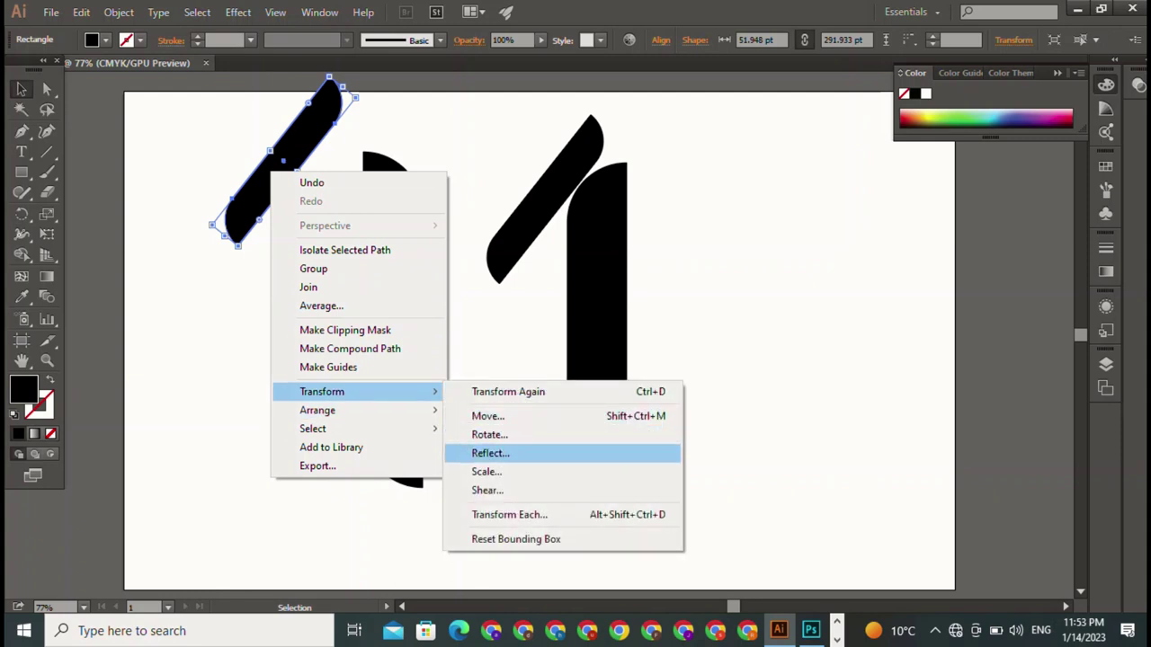
pyautogui.click(490, 453)
pyautogui.click(992, 499)
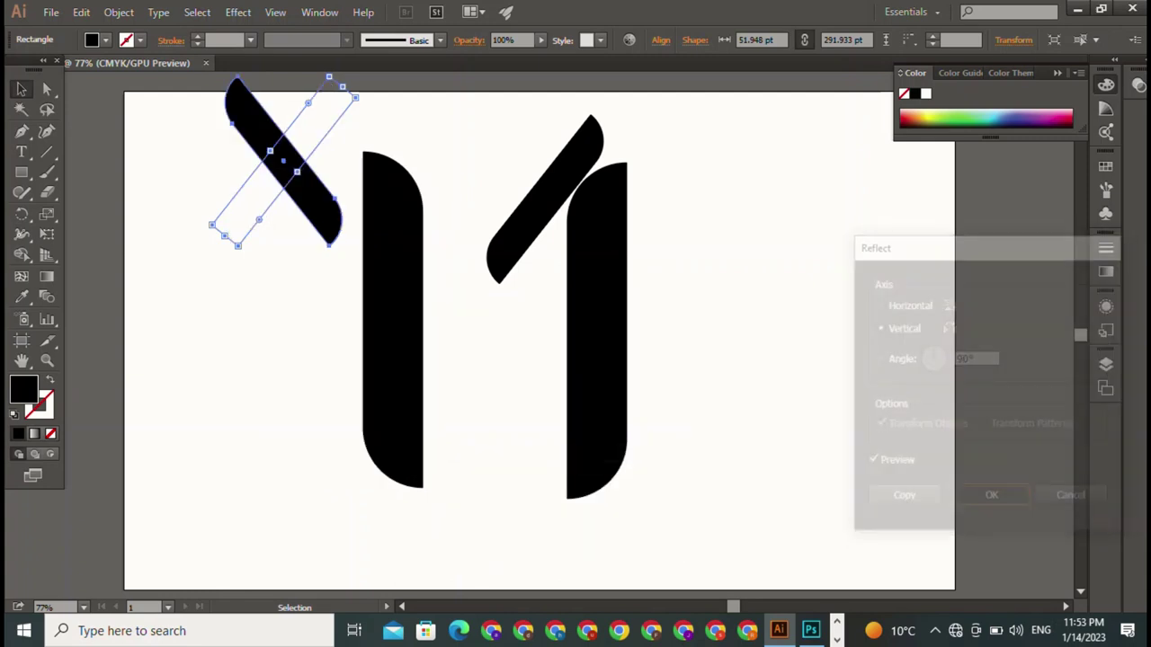
# Position the mirrored diagonal to form a V with the first, then marquee-select both arms
pyautogui.moveTo(283, 162); pyautogui.dragTo(469, 200)
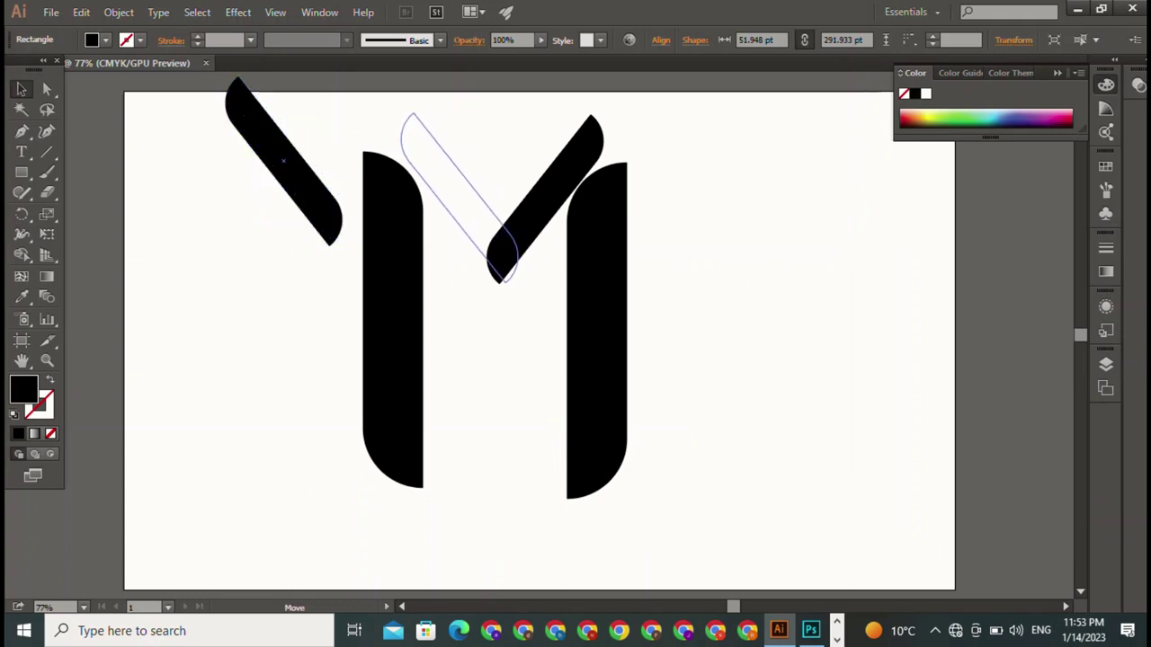
pyautogui.moveTo(468, 201)
pyautogui.mouseDown()
pyautogui.moveTo(438, 186)
pyautogui.moveTo(460, 197)
pyautogui.mouseUp()
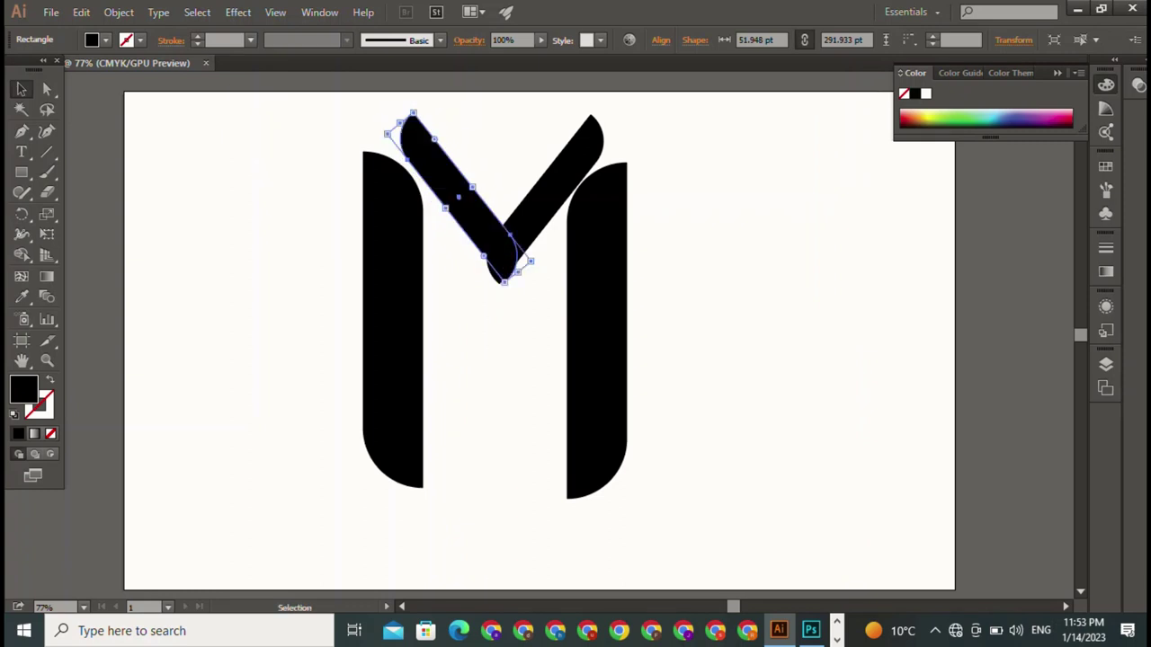
pyautogui.click(506, 367)
pyautogui.moveTo(546, 90); pyautogui.dragTo(431, 132)
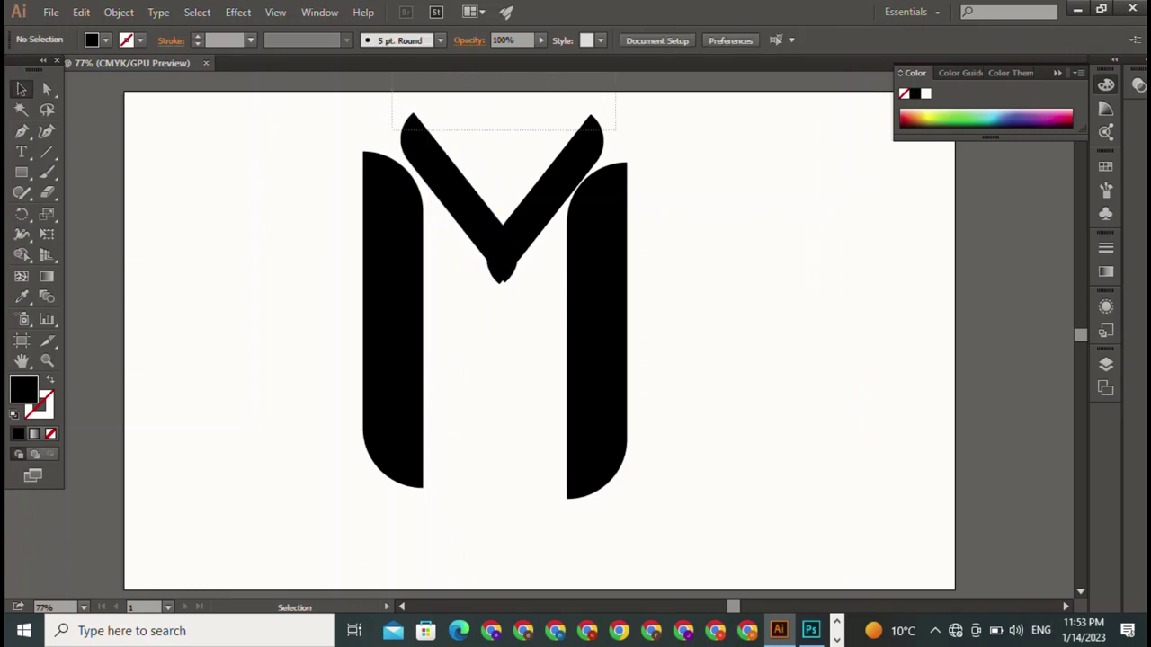
pyautogui.hotkey('ctrl', 'shift', 'a')
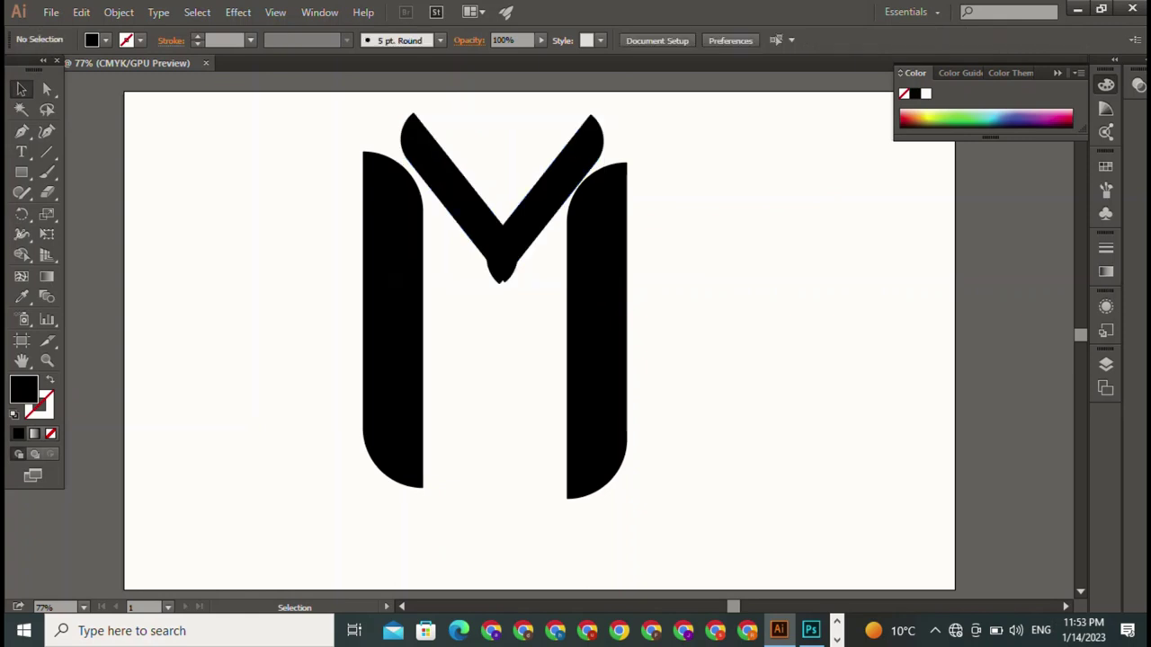
pyautogui.moveTo(455, 191); pyautogui.dragTo(456, 189)
pyautogui.hotkey('ctrl', 'shift', 'a')
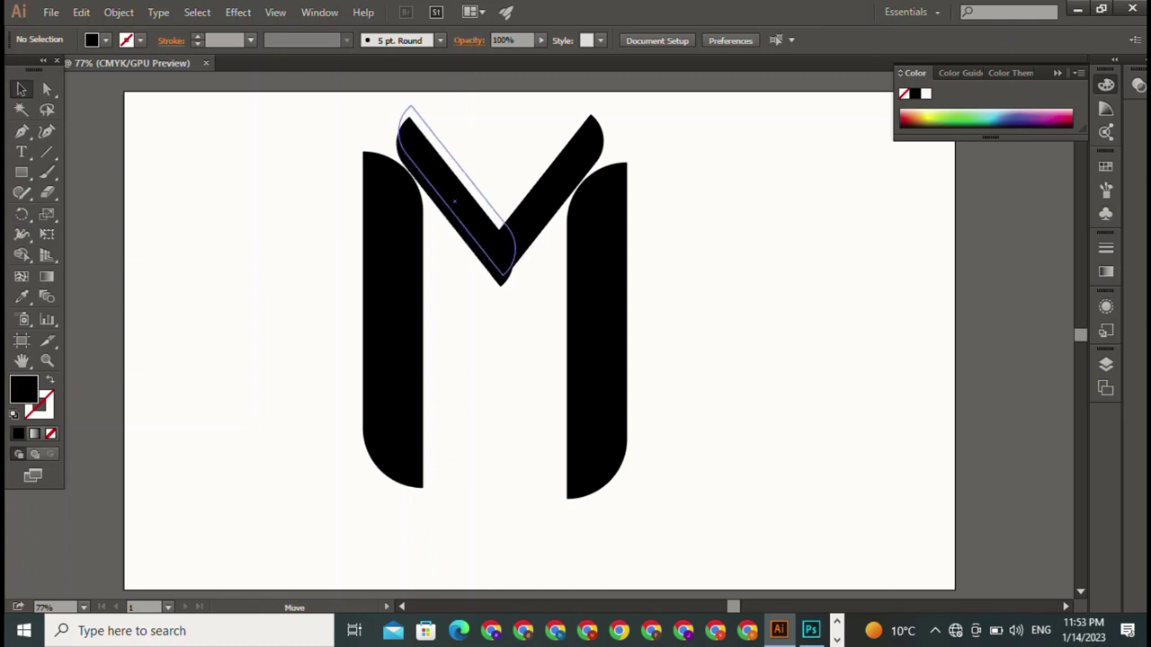
pyautogui.hotkey('ctrl', 'shift', 'a')
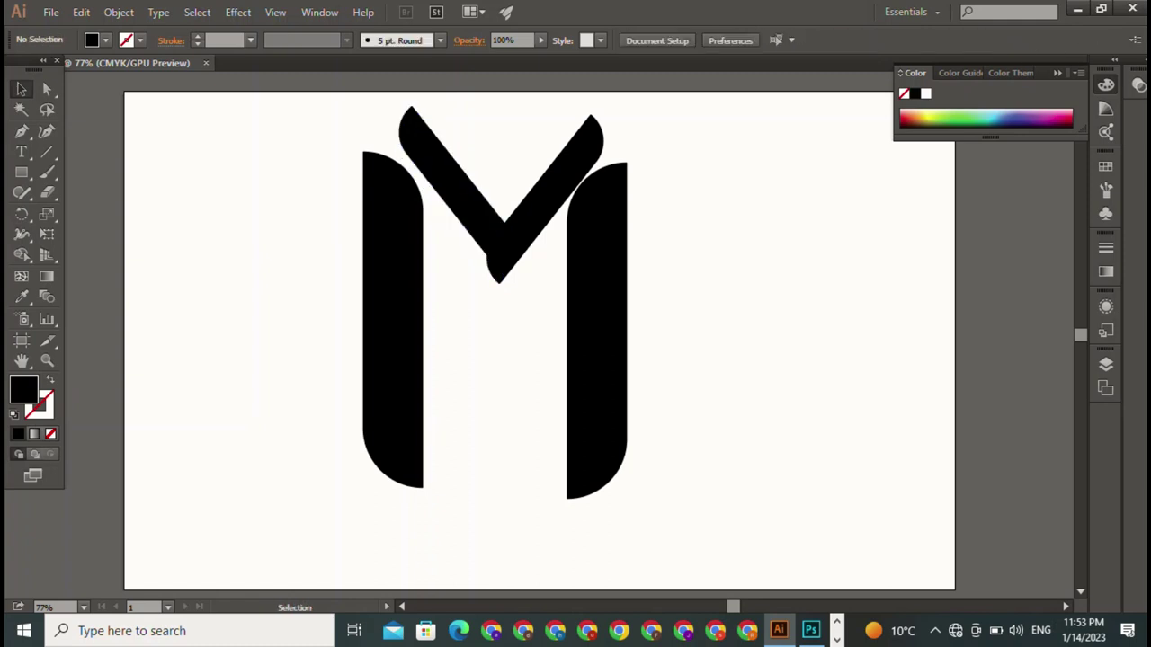
pyautogui.scroll(1, 540, 341)
pyautogui.click(456, 205)
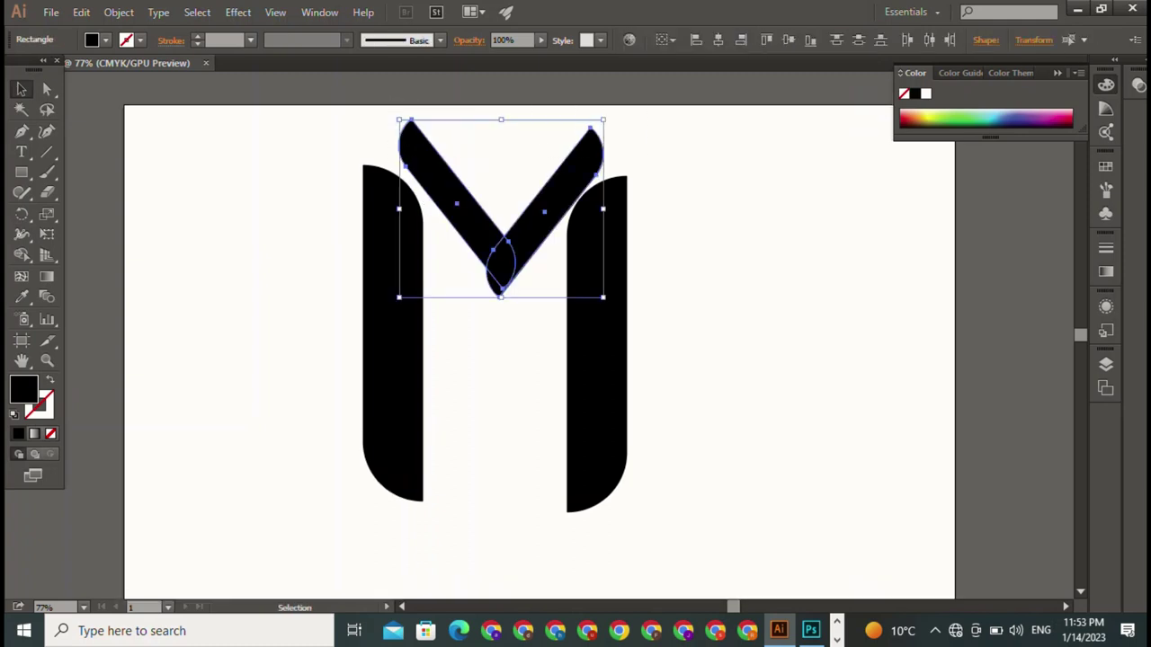
pyautogui.hotkey('ctrl', 'shift', 'a')
pyautogui.moveTo(431, 106); pyautogui.dragTo(595, 133)
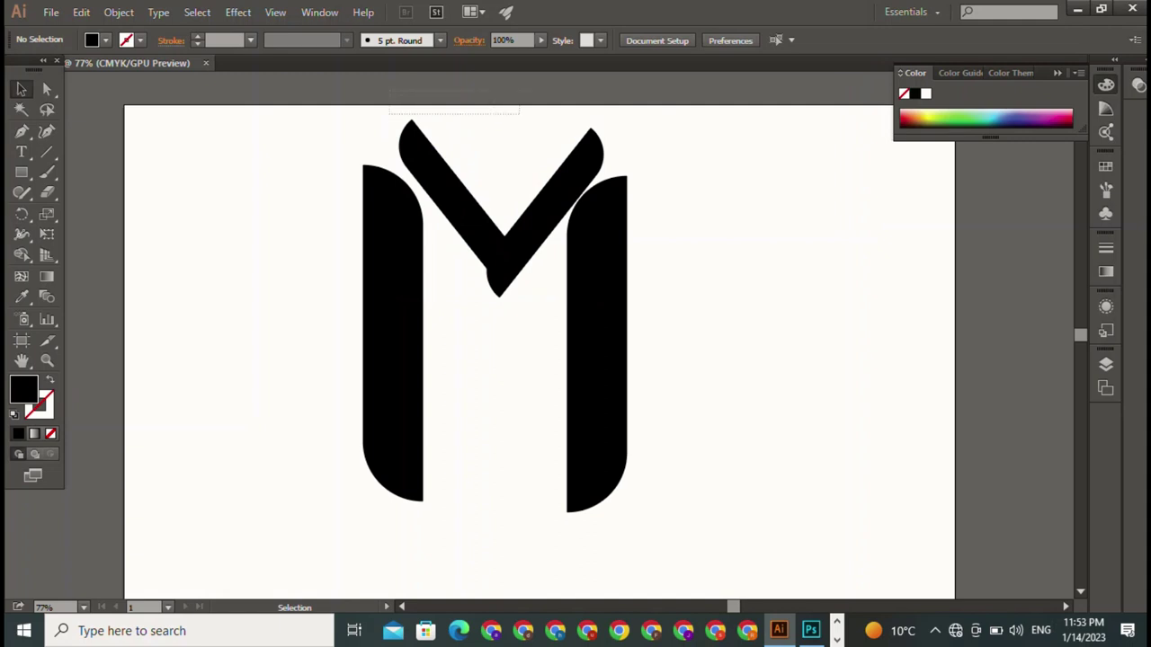
pyautogui.hotkey('ctrl', 'shift', 'a')
pyautogui.click(449, 194)
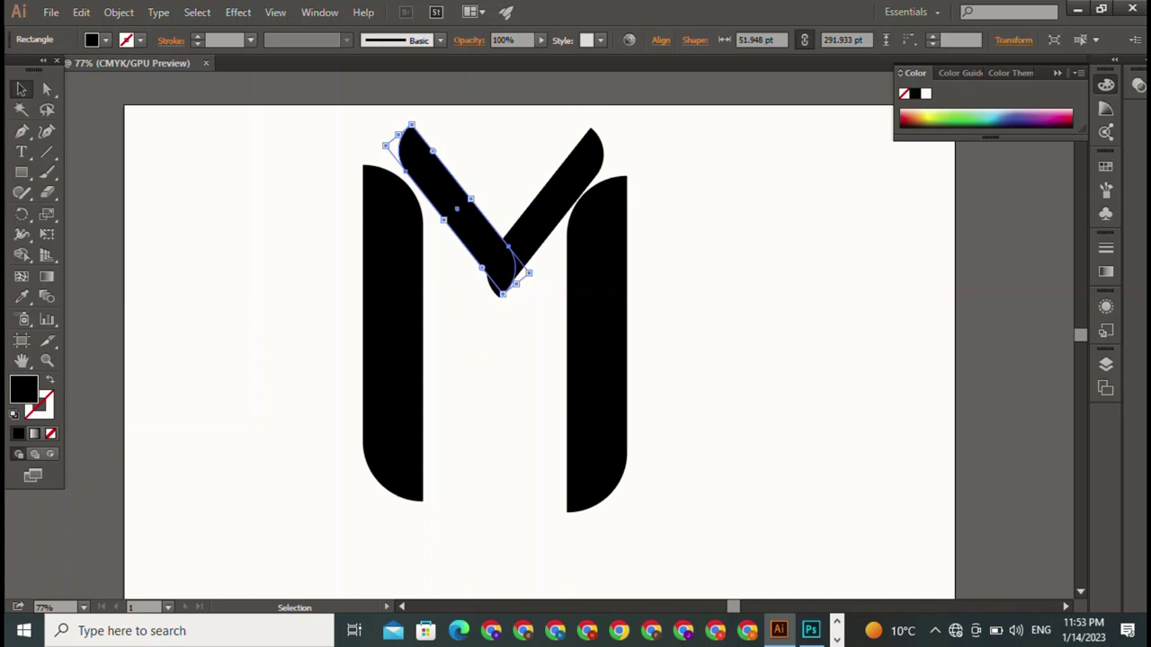
pyautogui.moveTo(630, 106); pyautogui.dragTo(423, 135)
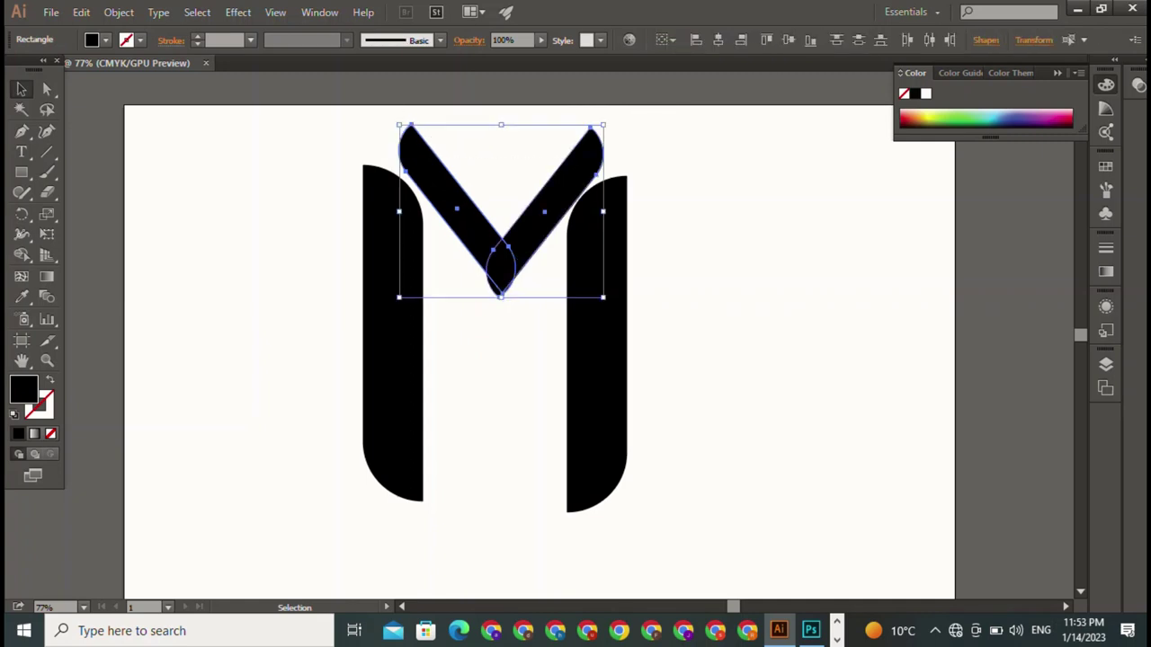
pyautogui.hotkey('ctrl', 'h')
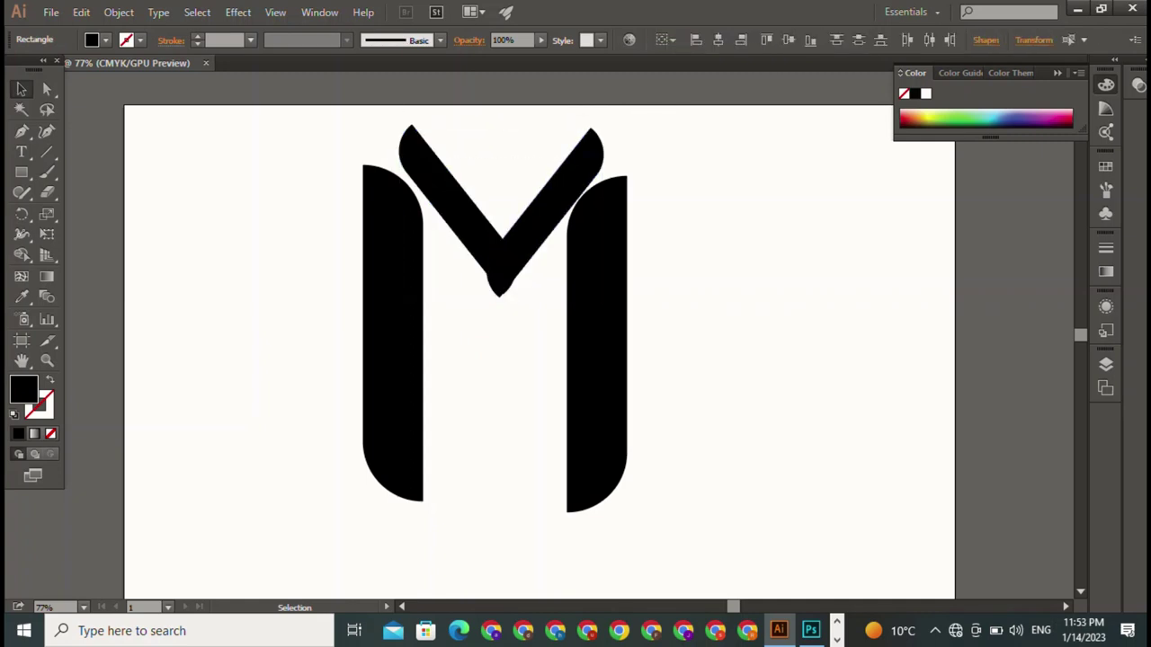
pyautogui.moveTo(638, 104); pyautogui.dragTo(387, 133)
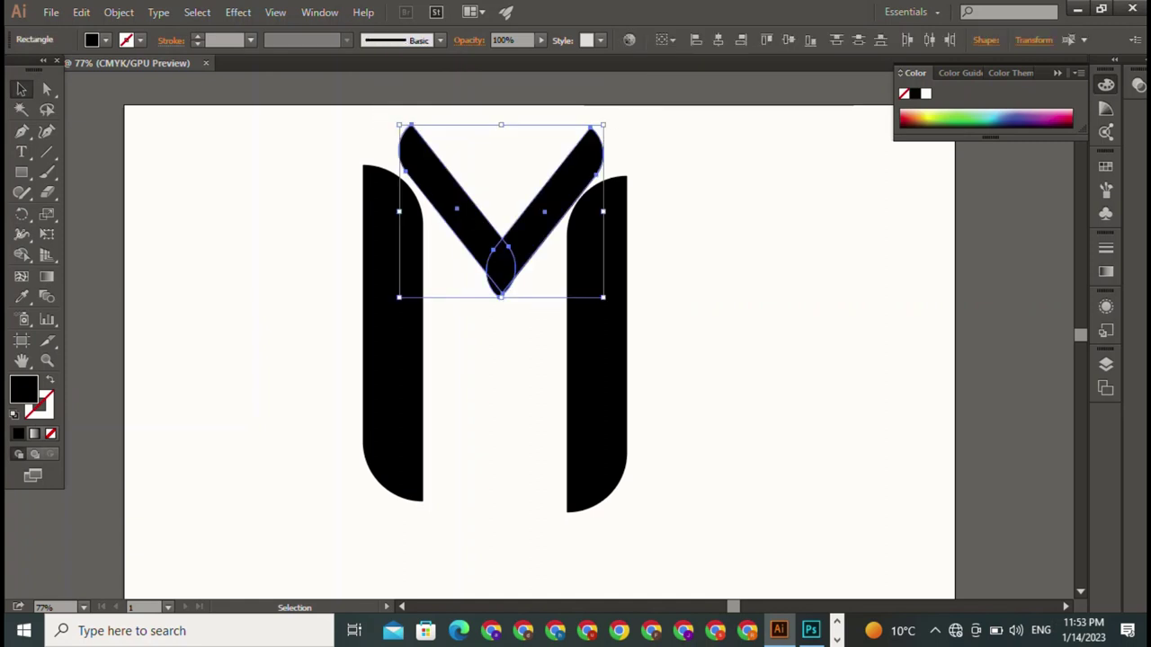
pyautogui.hotkey('ctrl', 'shift', 'a')
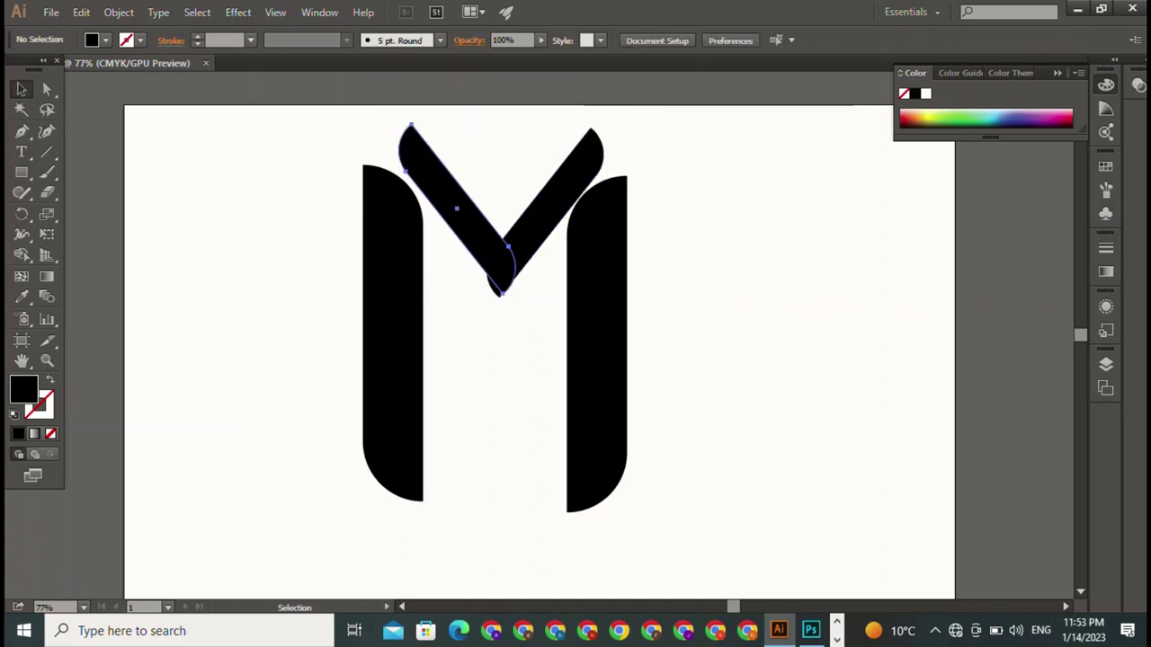
pyautogui.click(477, 225)
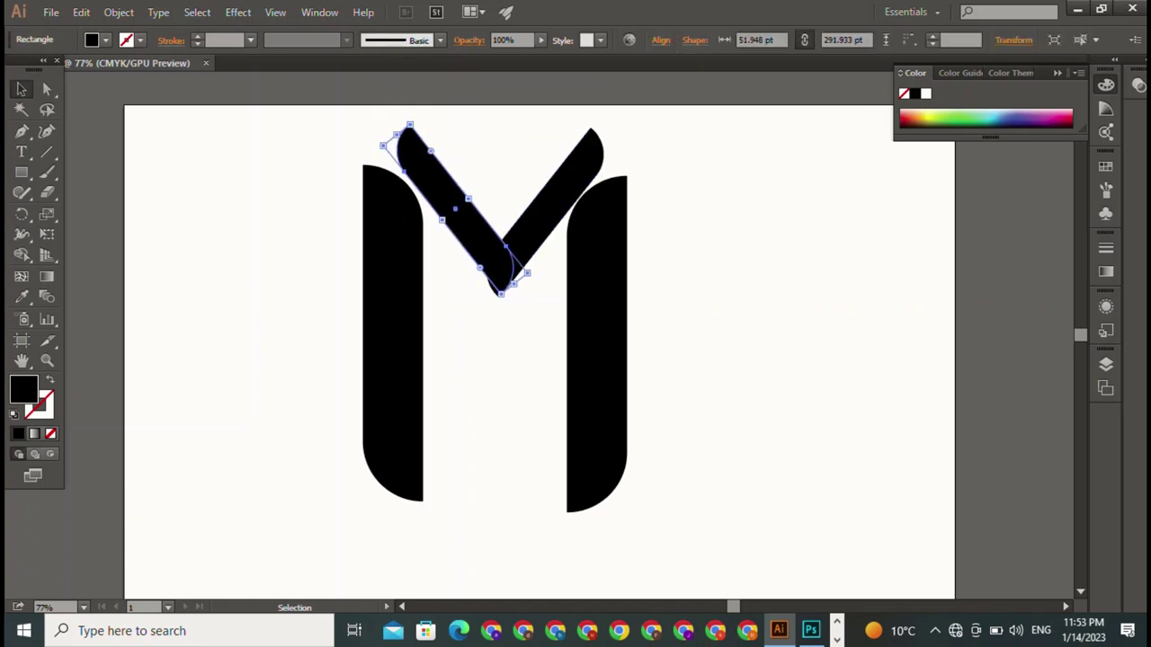
pyautogui.hotkey('ctrl', 'shift', 'a')
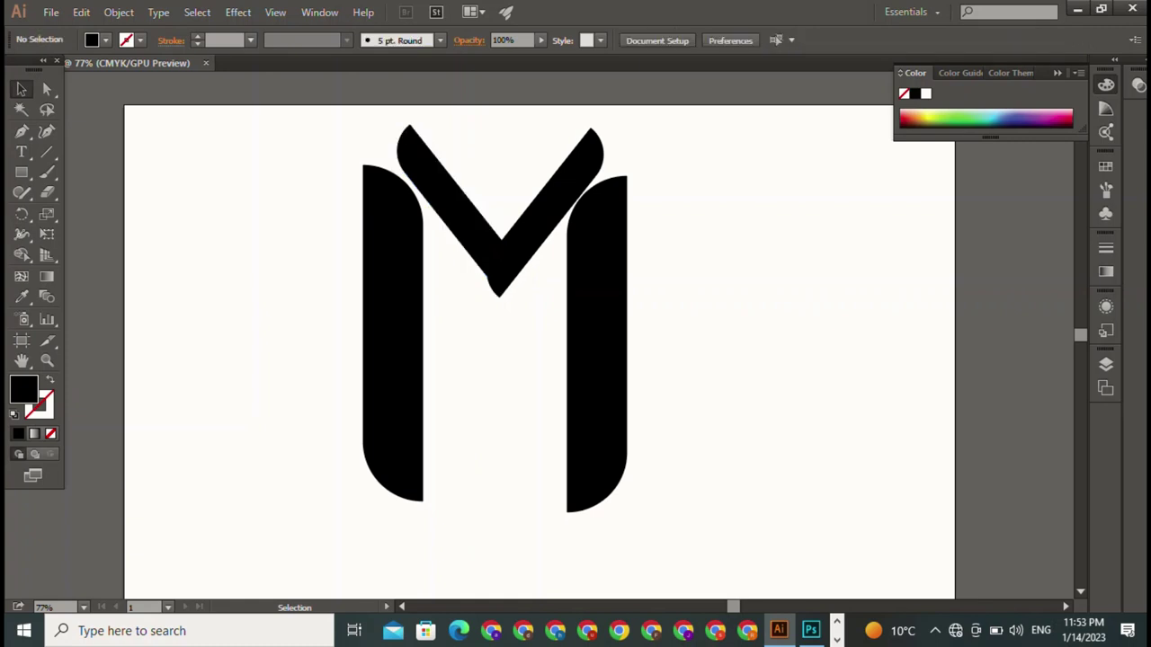
pyautogui.moveTo(387, 114); pyautogui.dragTo(649, 160)
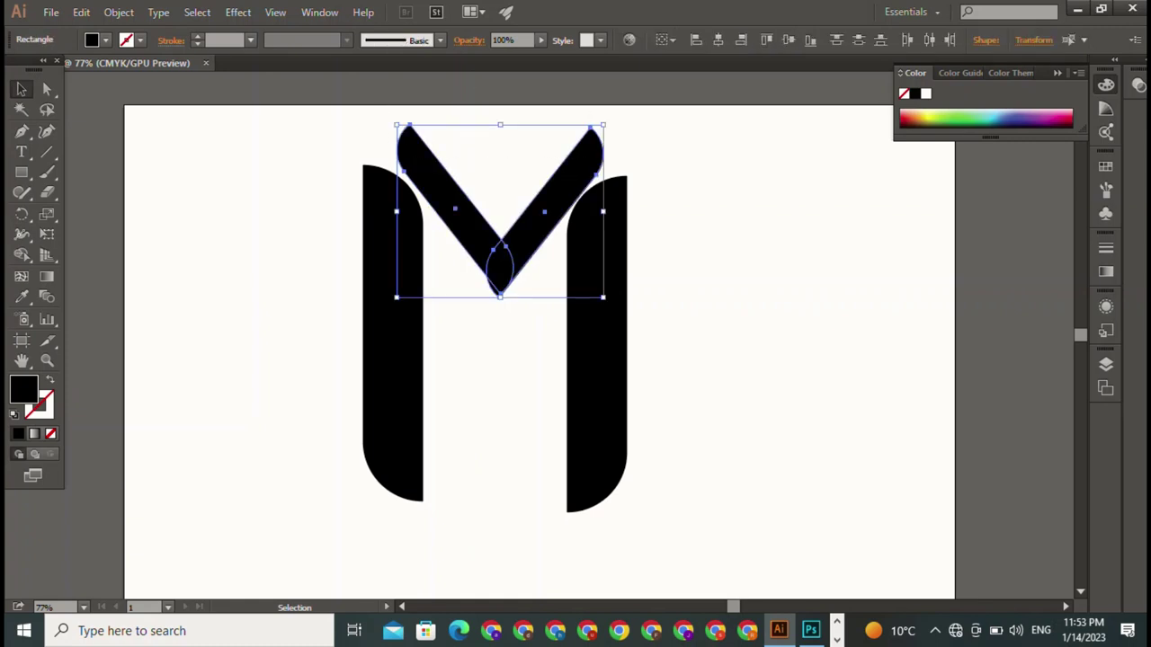
pyautogui.hotkey('ctrl', 'shift', 'a')
pyautogui.click(544, 212)
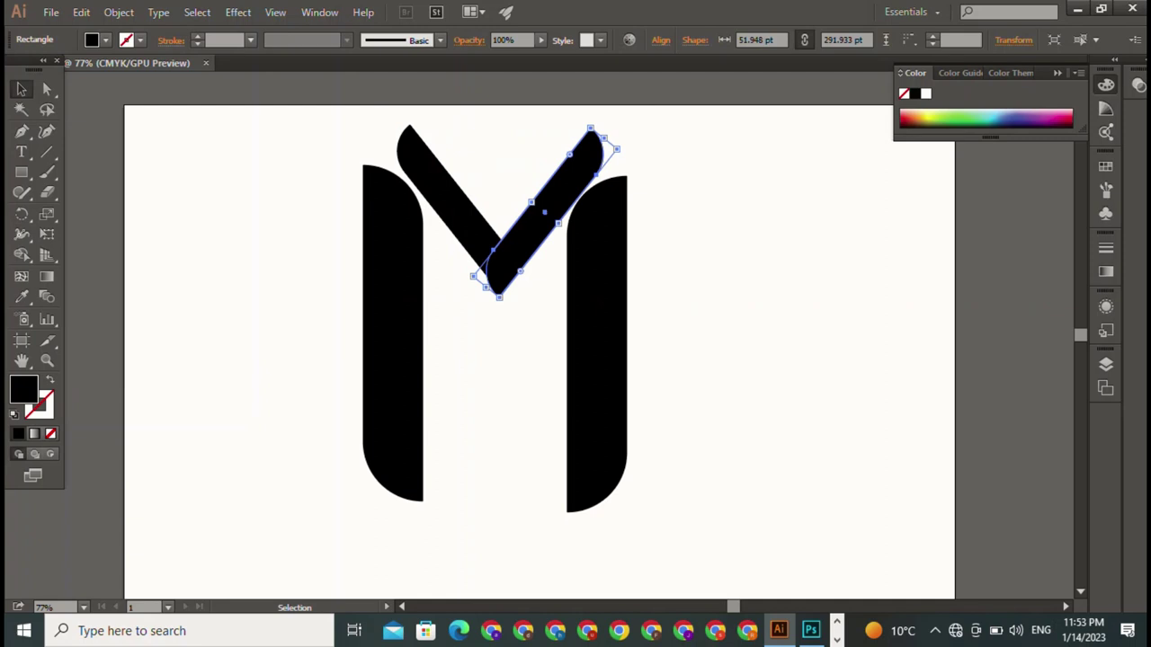
pyautogui.hotkey('ctrl', 'shift', 'a')
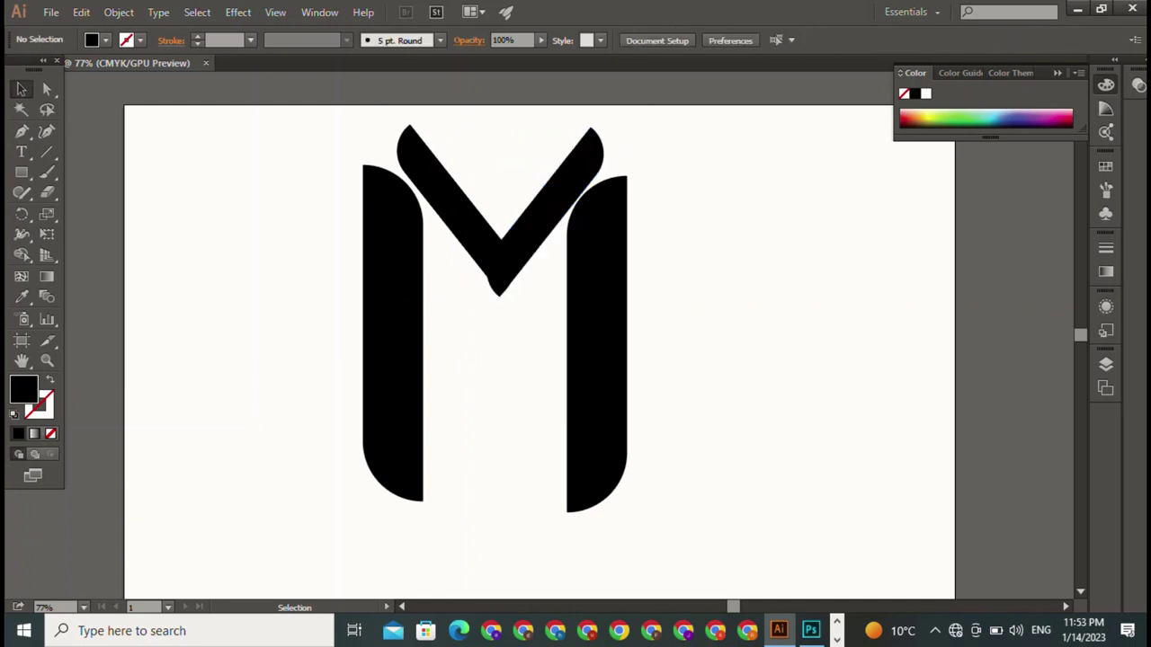
pyautogui.moveTo(374, 108); pyautogui.dragTo(653, 169)
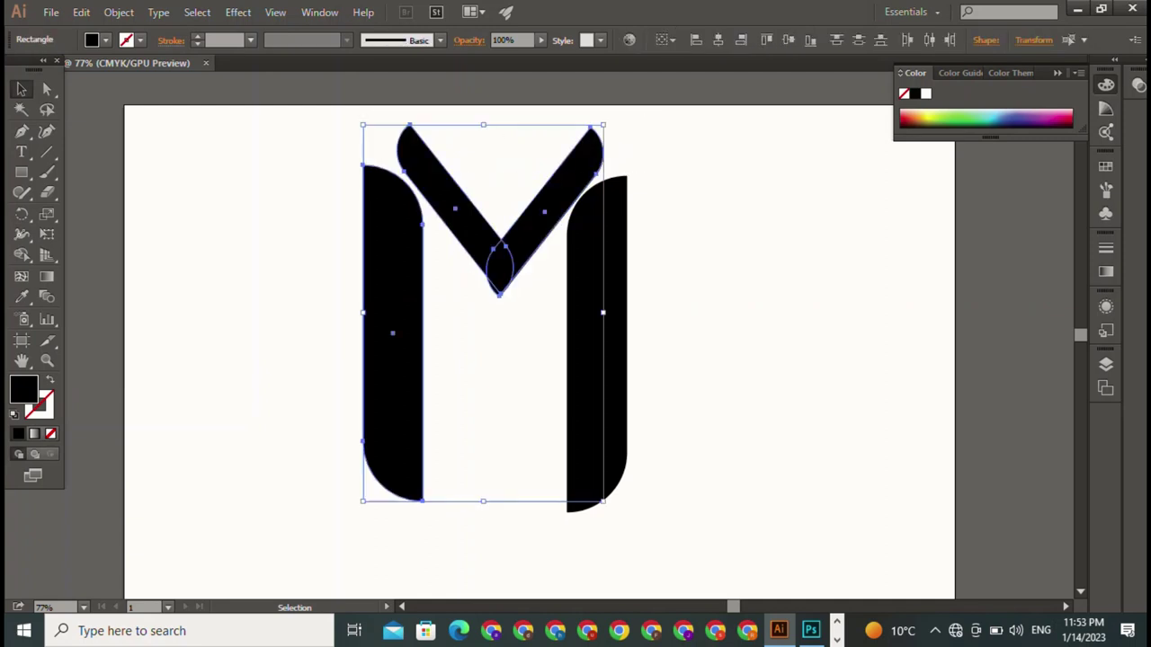
pyautogui.hotkey('ctrl', 'shift', 'a')
pyautogui.moveTo(395, 109); pyautogui.dragTo(656, 132)
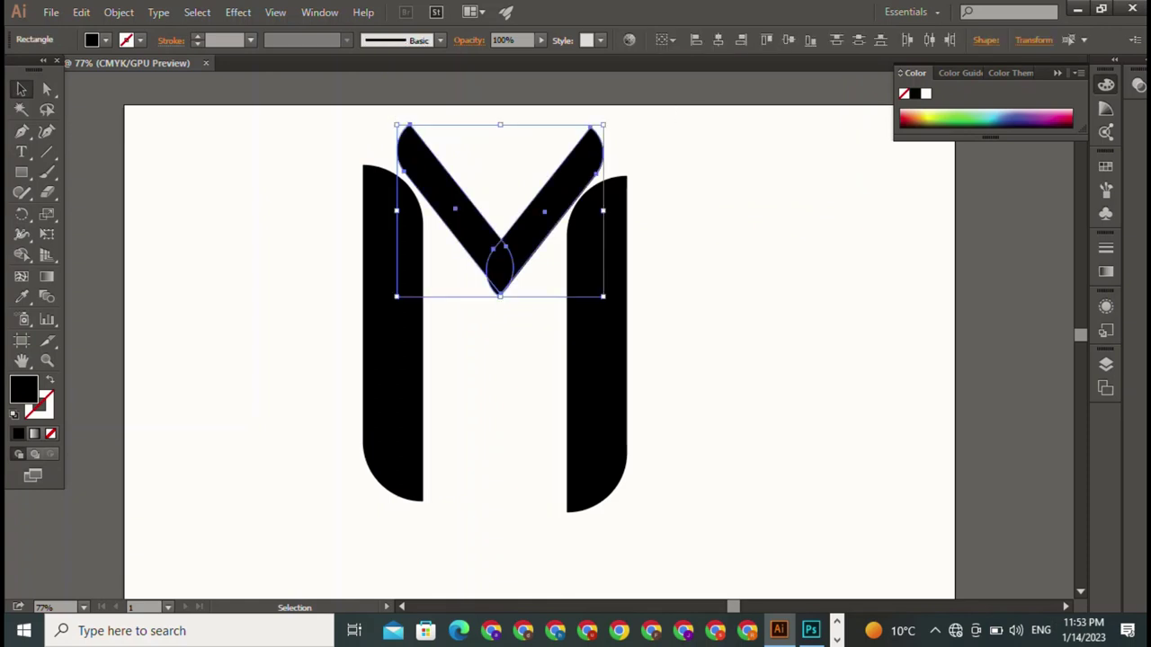
pyautogui.hotkey('ctrl', 'shift', 'a')
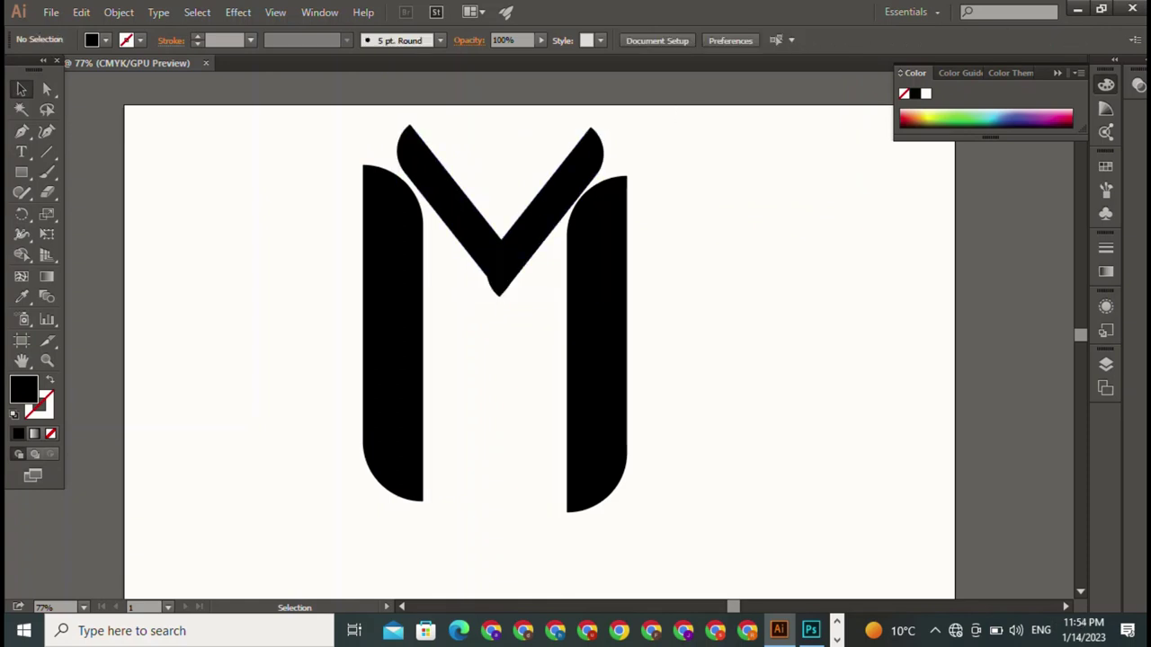
pyautogui.moveTo(395, 123); pyautogui.dragTo(621, 148)
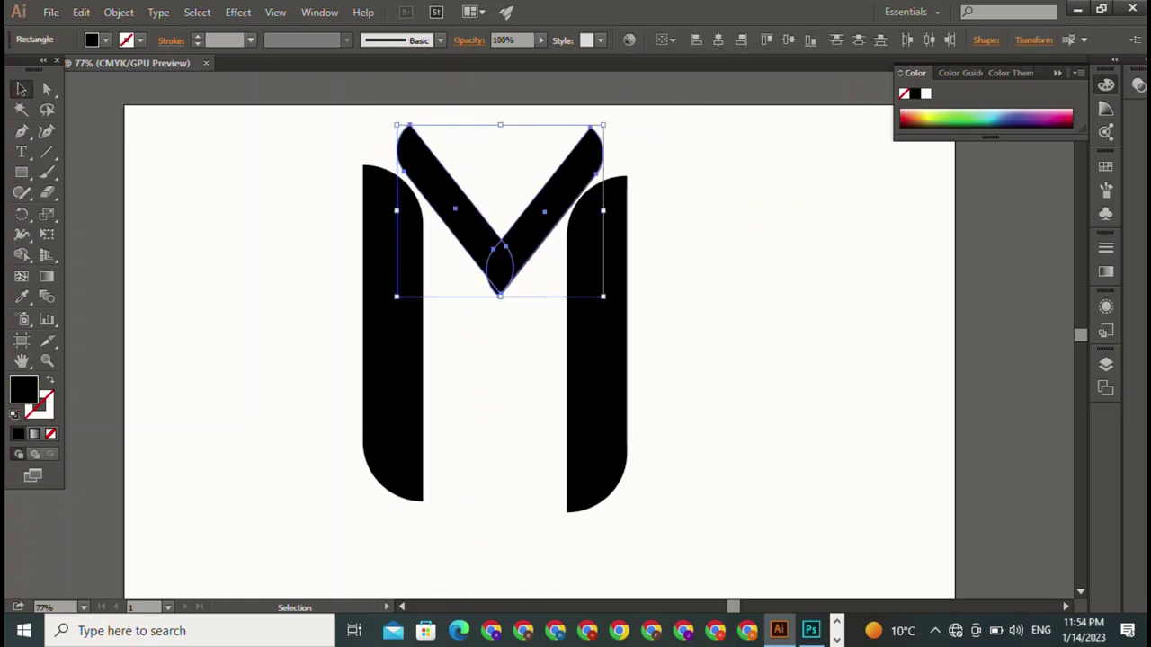
pyautogui.hotkey('ctrl', 'shift', 'a')
pyautogui.press('a')
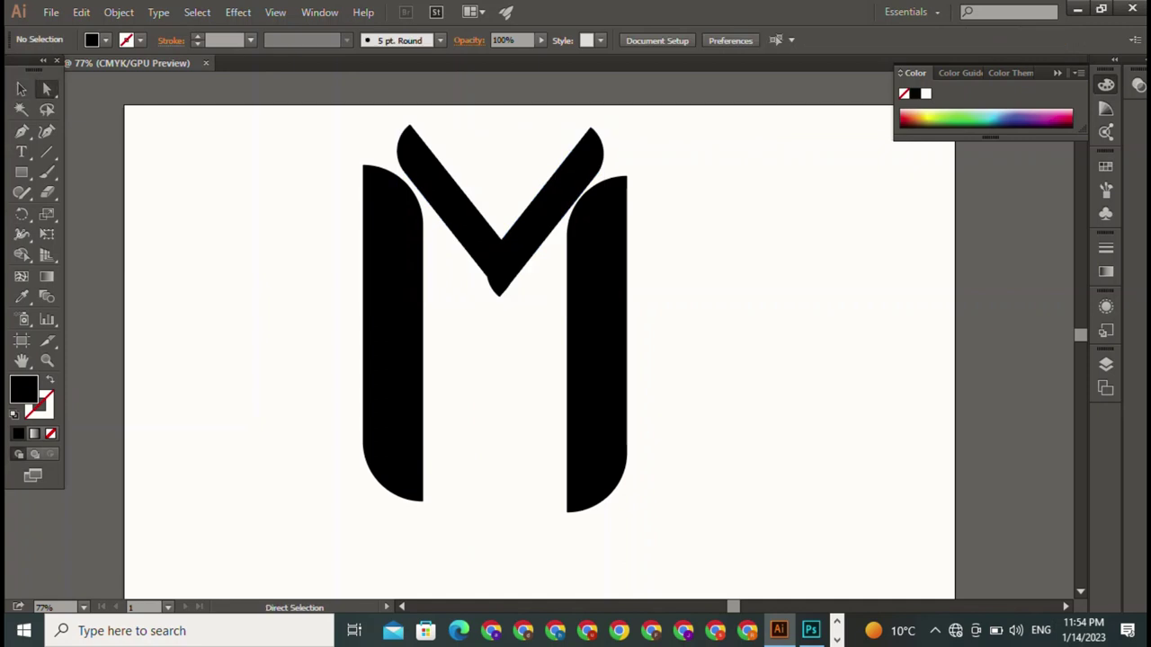
pyautogui.moveTo(466, 275); pyautogui.dragTo(530, 319)
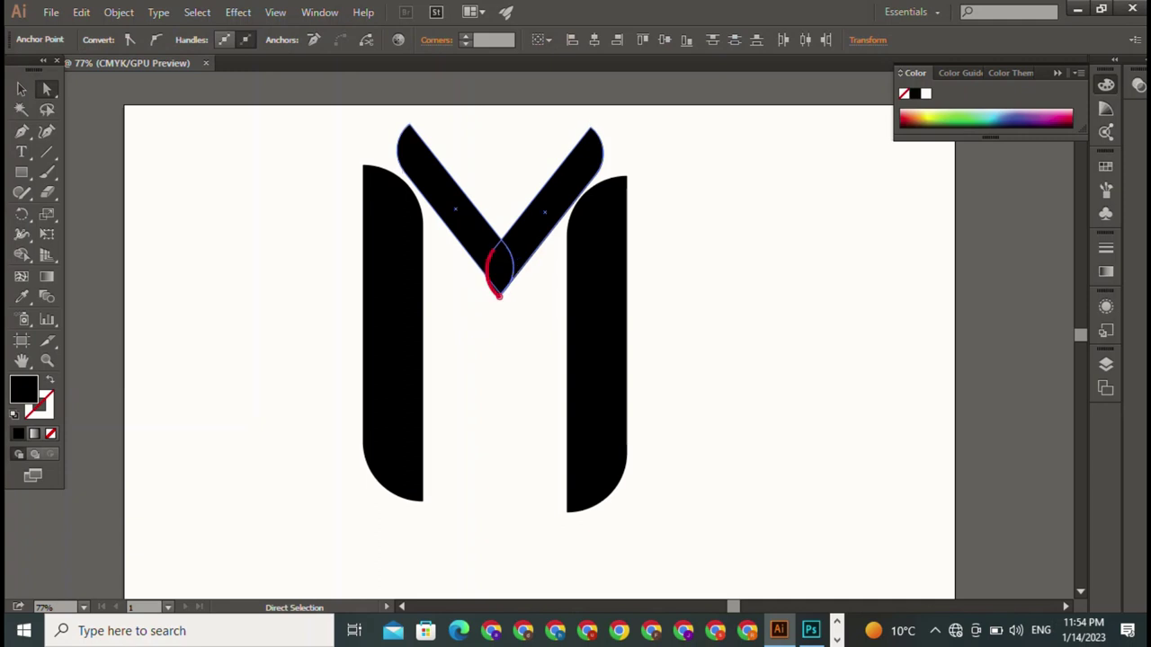
pyautogui.click(504, 247)
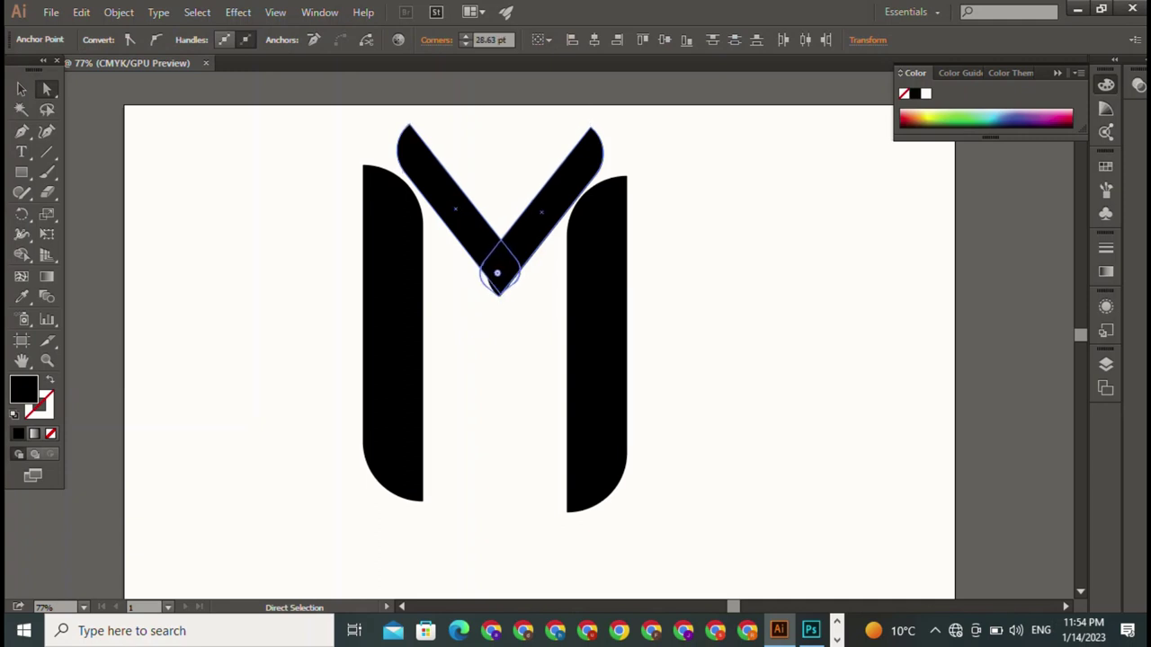
pyautogui.moveTo(497, 266); pyautogui.dragTo(499, 272)
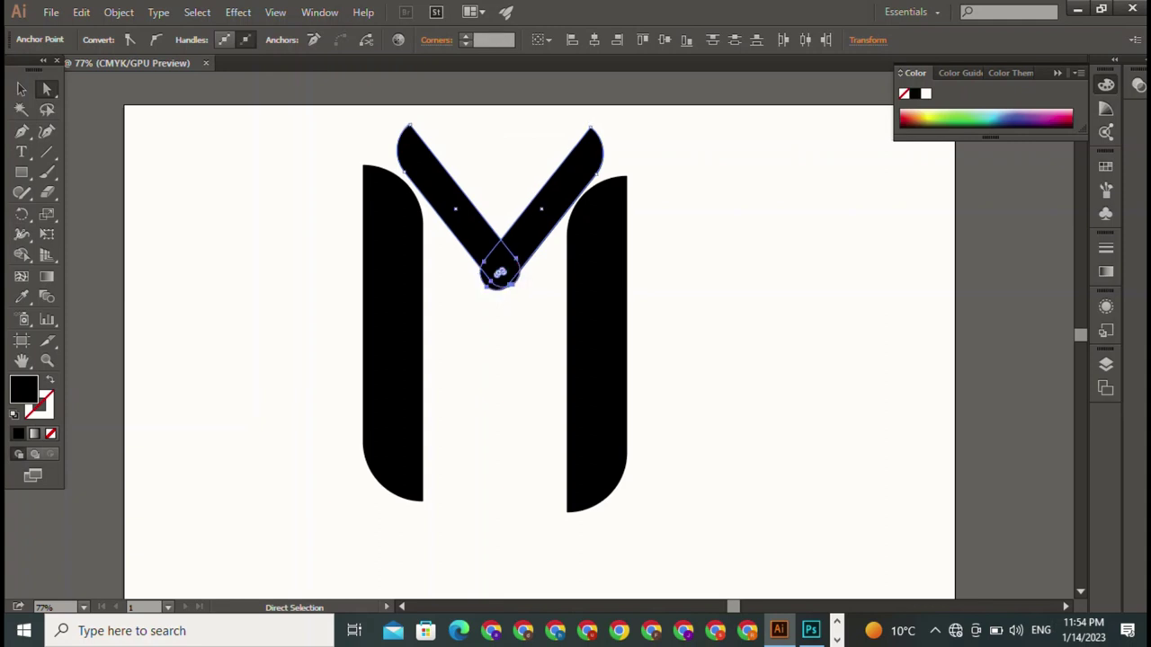
pyautogui.click(21, 88)
pyautogui.hotkey('ctrl', 'shift', 'a')
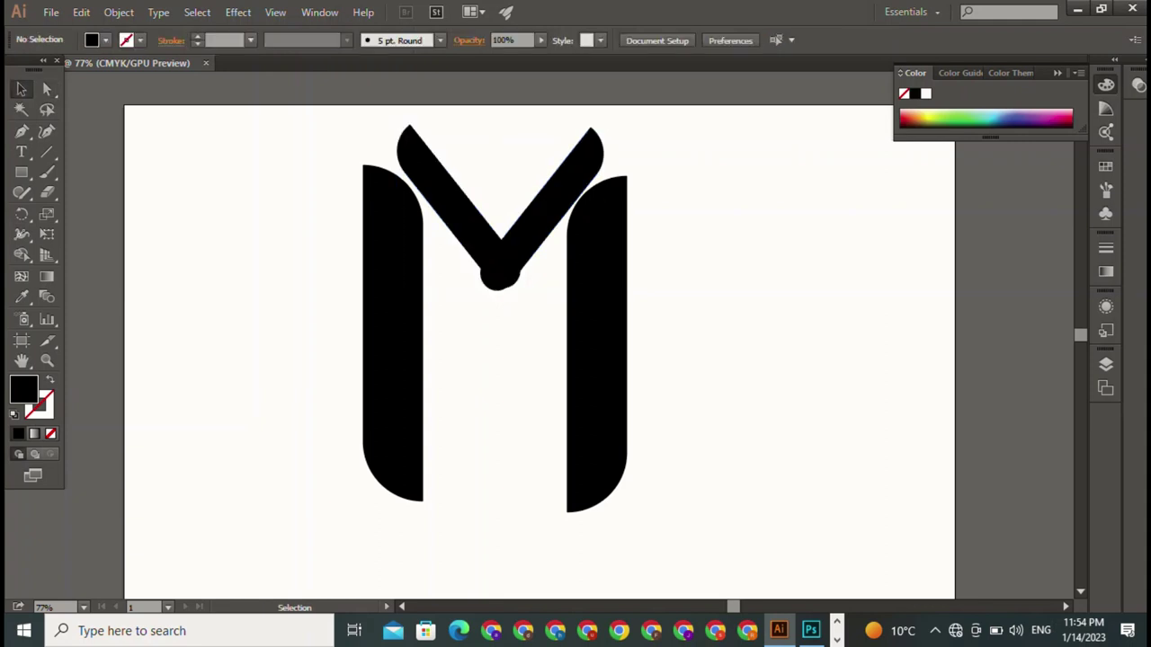
pyautogui.press('a')
pyautogui.click(499, 279)
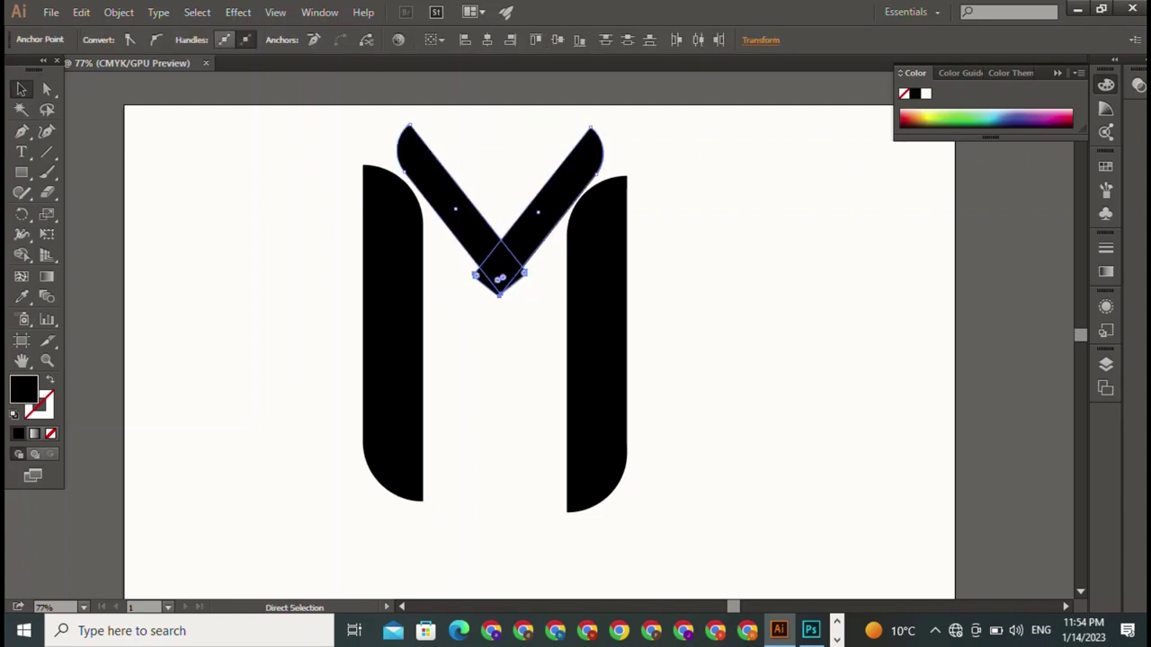
pyautogui.press('v')
pyautogui.hotkey('ctrl', 'shift', 'a')
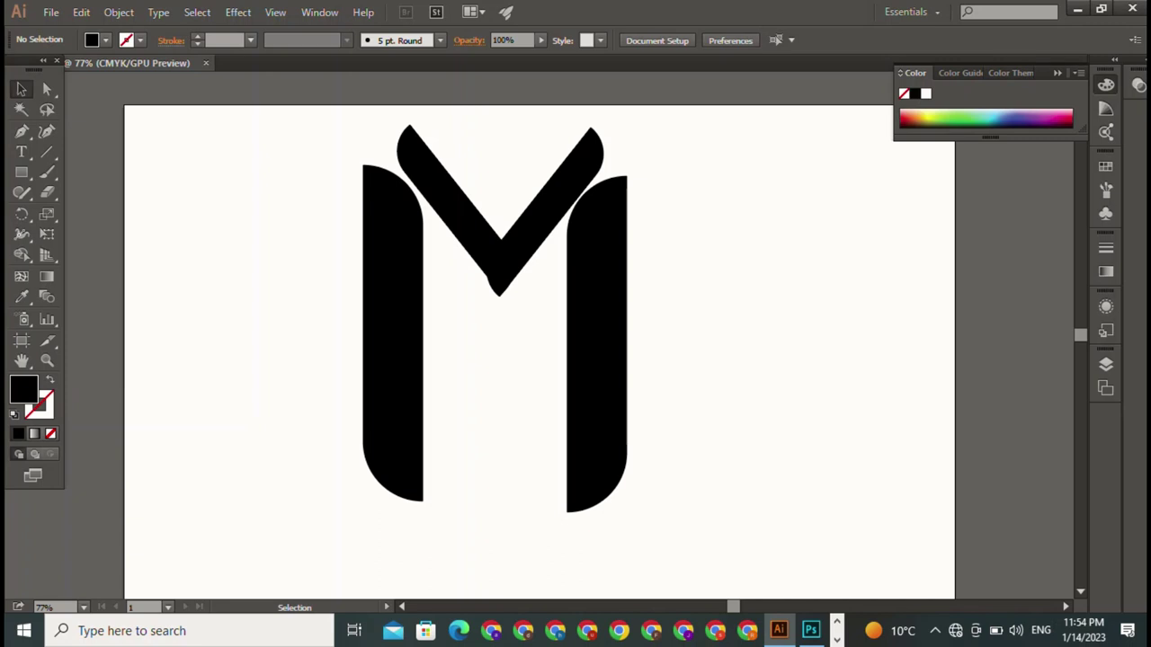
# Select the right diagonal arm and its anchors where the V arms meet
pyautogui.click(544, 212)
pyautogui.click(46, 88)
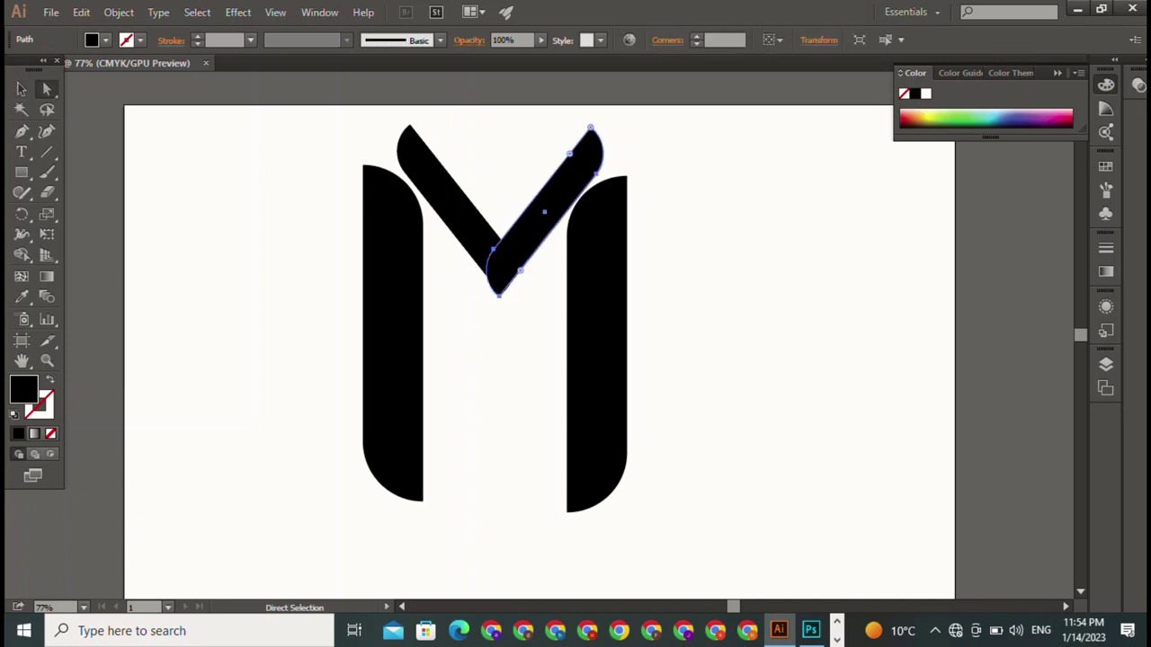
pyautogui.moveTo(504, 310); pyautogui.dragTo(472, 256)
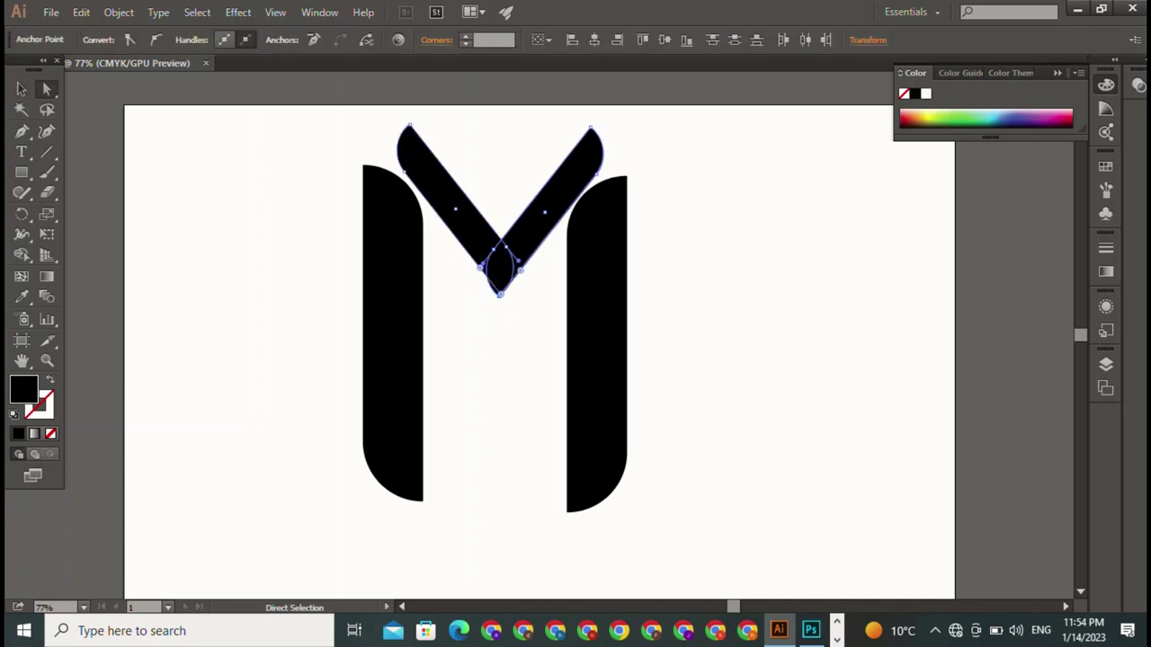
pyautogui.hotkey('ctrl', 'shift', 'a')
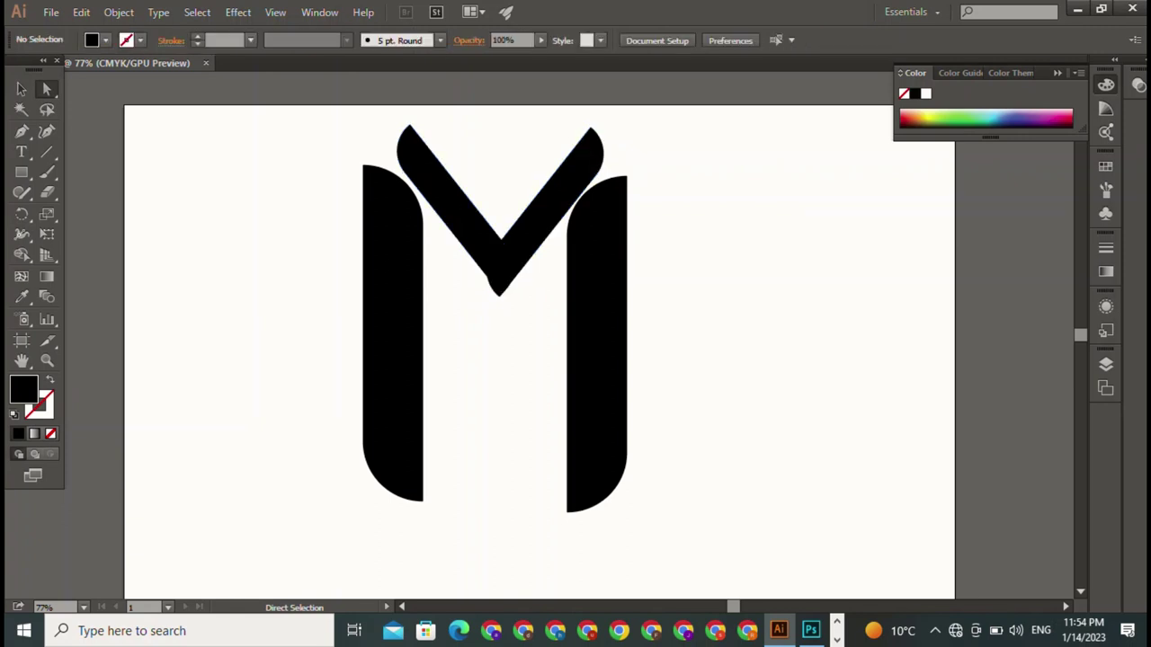
pyautogui.click(543, 212)
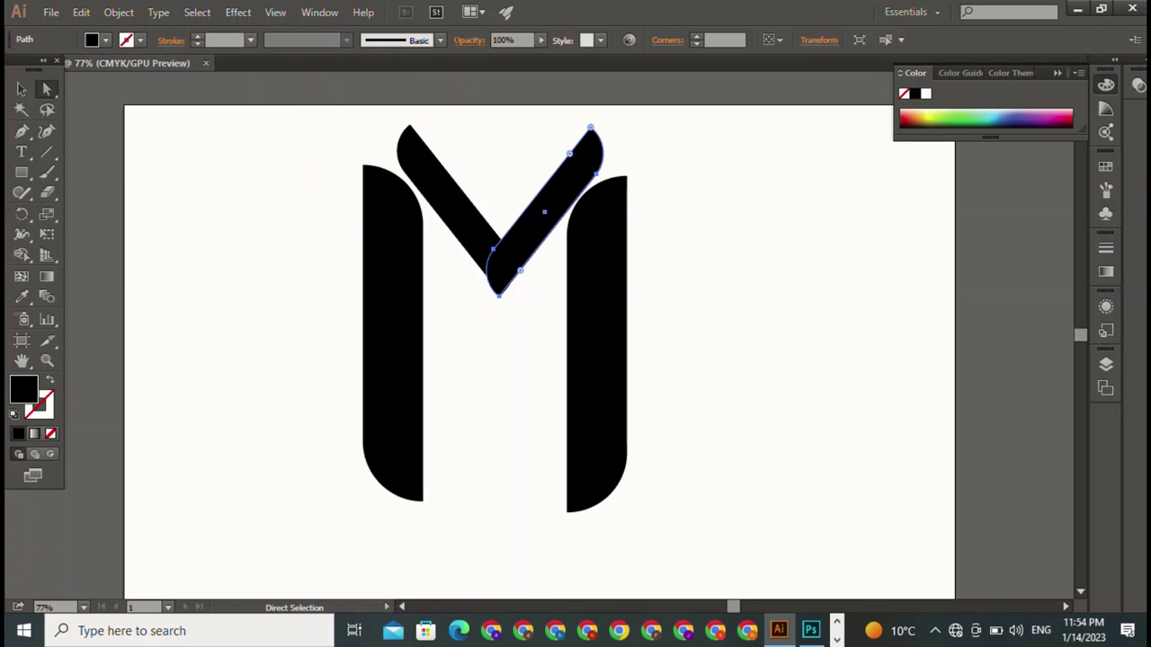
pyautogui.click(519, 268)
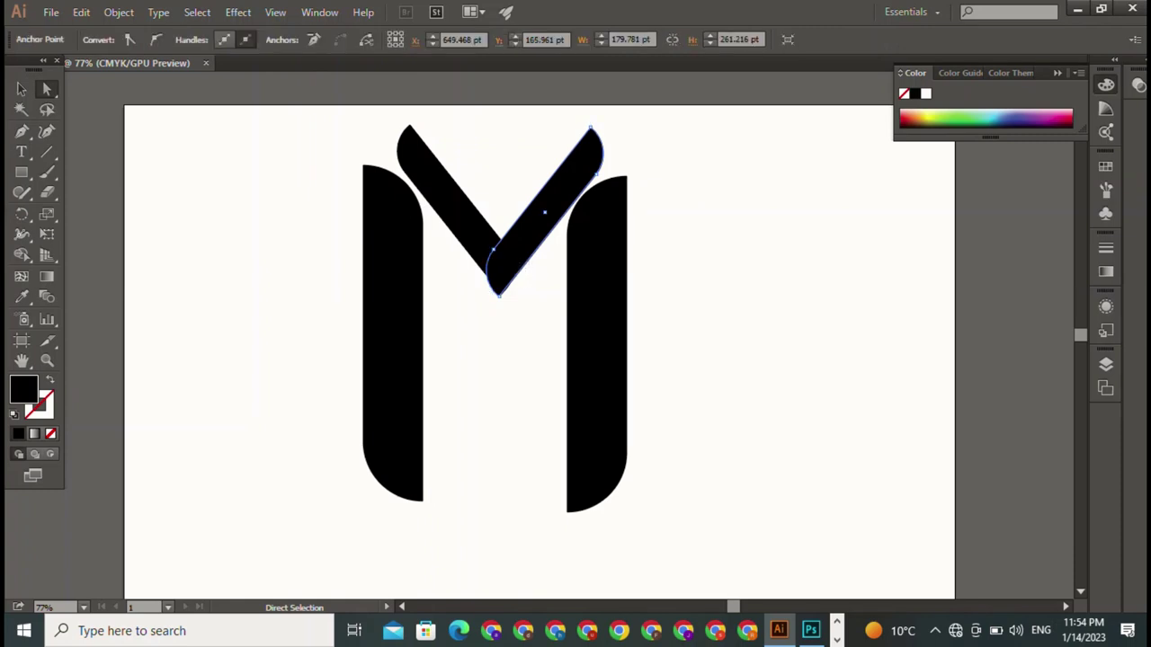
# Slide the left diagonal bar so its lower end meets the right arm in a centred V
pyautogui.click(450, 198)
pyautogui.moveTo(450, 198); pyautogui.dragTo(428, 176)
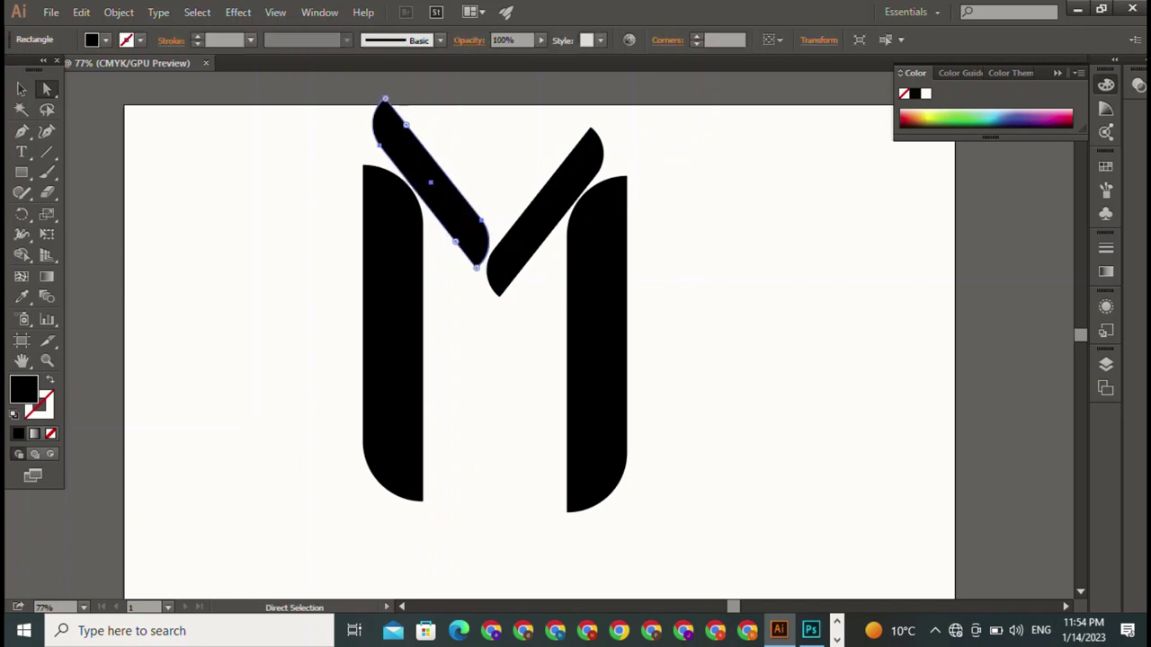
pyautogui.moveTo(530, 286); pyautogui.dragTo(490, 334)
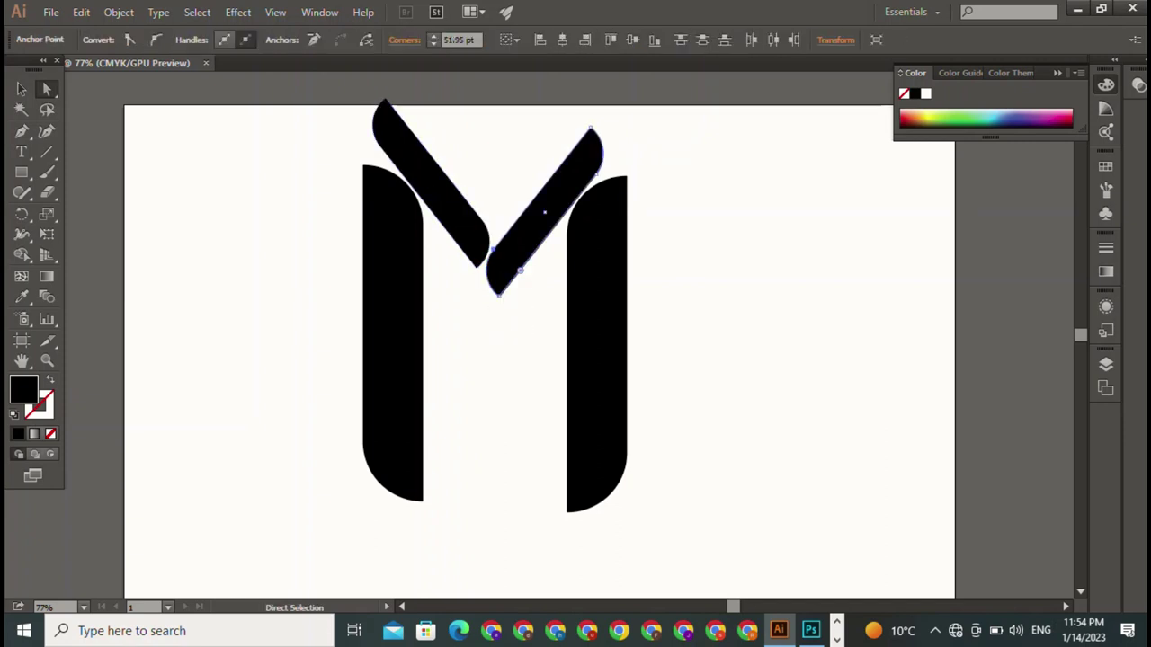
pyautogui.press('v')
pyautogui.press('a')
pyautogui.moveTo(430, 180); pyautogui.dragTo(454, 207)
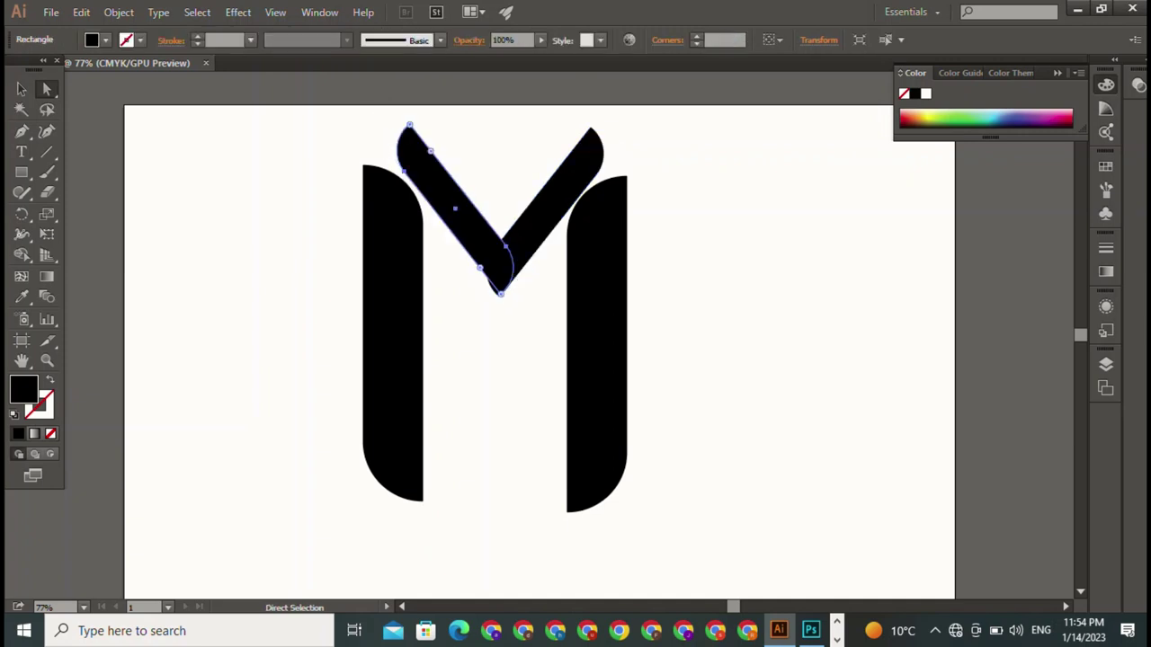
pyautogui.press('v')
pyautogui.hotkey('ctrl', 'shift', 'a')
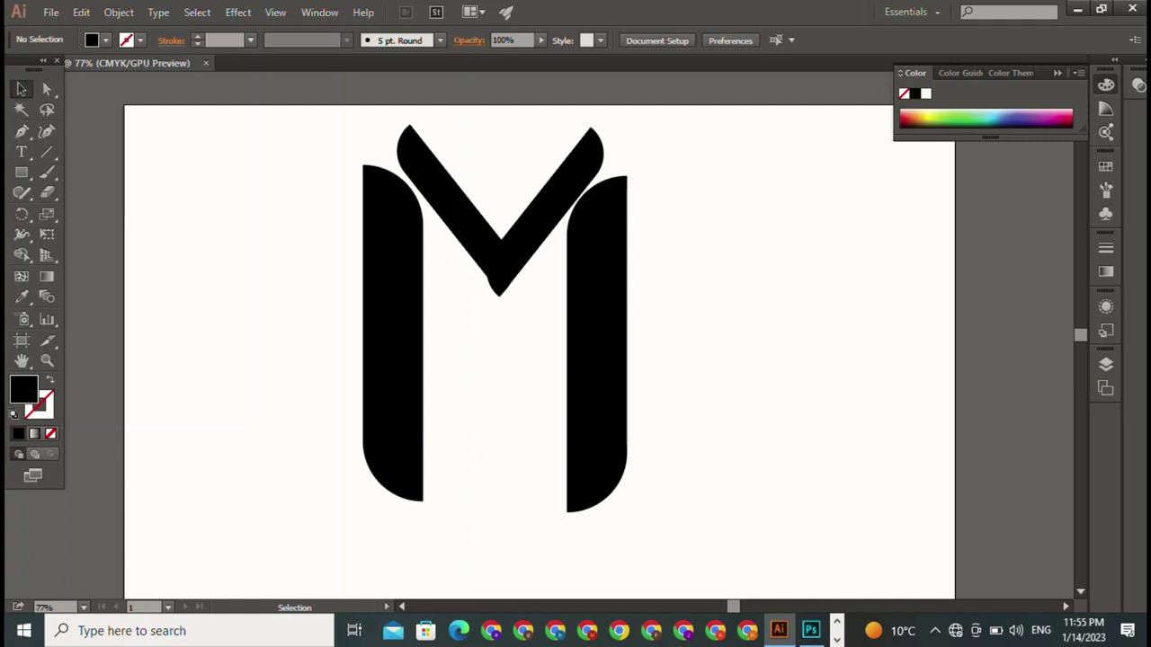
# Move each diagonal bar onto the top of its own leg
pyautogui.moveTo(445, 193); pyautogui.dragTo(413, 200)
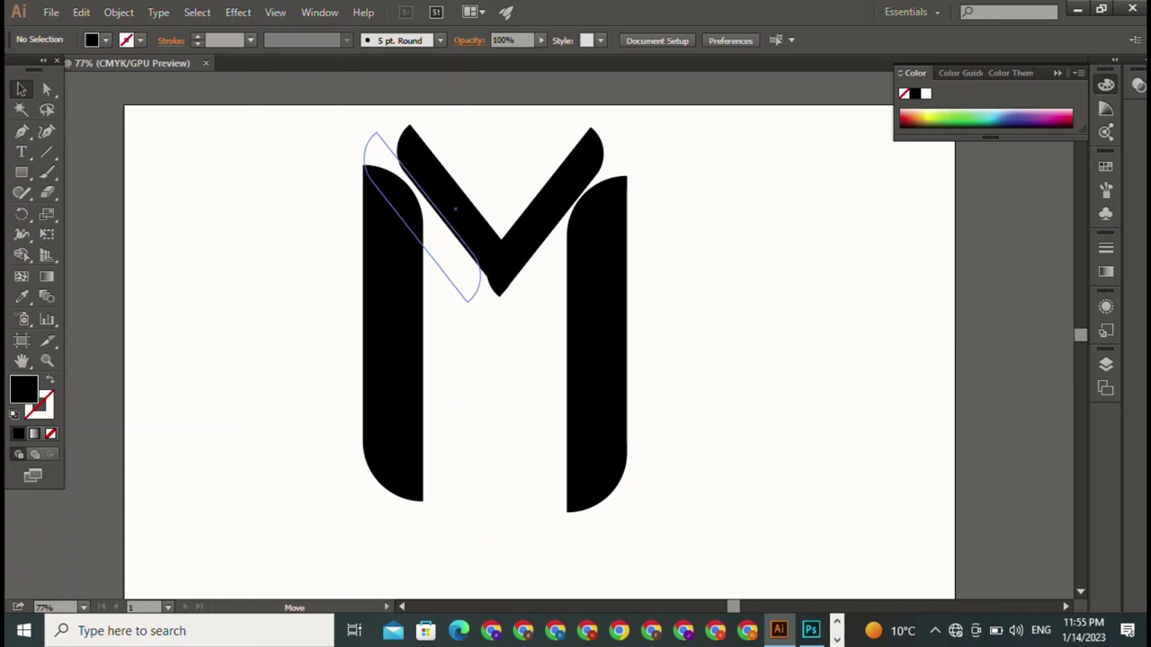
pyautogui.click(830, 306)
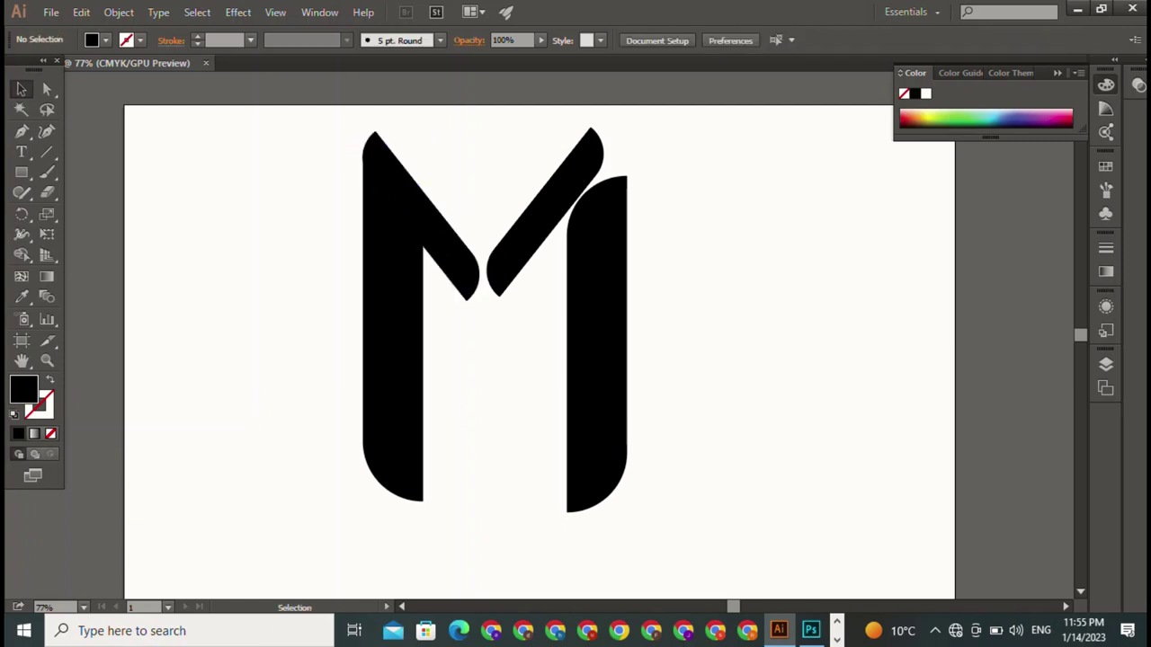
pyautogui.click(420, 216)
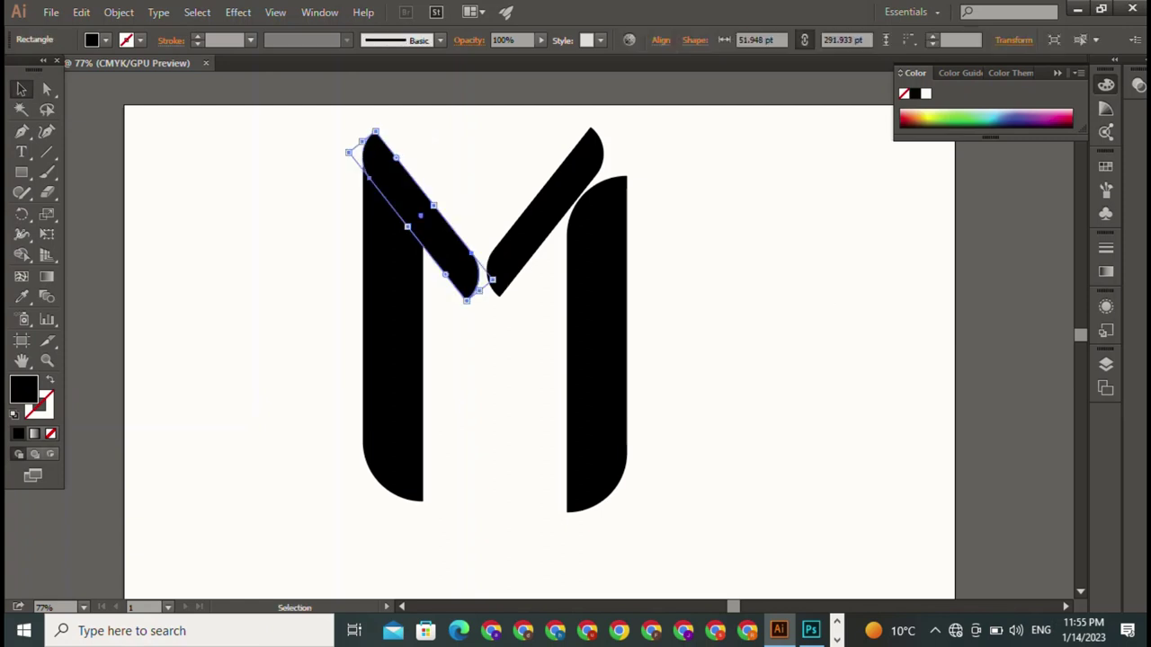
pyautogui.hotkey('ctrl', 'shift', 'a')
pyautogui.moveTo(546, 214); pyautogui.dragTo(570, 226)
pyautogui.hotkey('ctrl', 'shift', 'a')
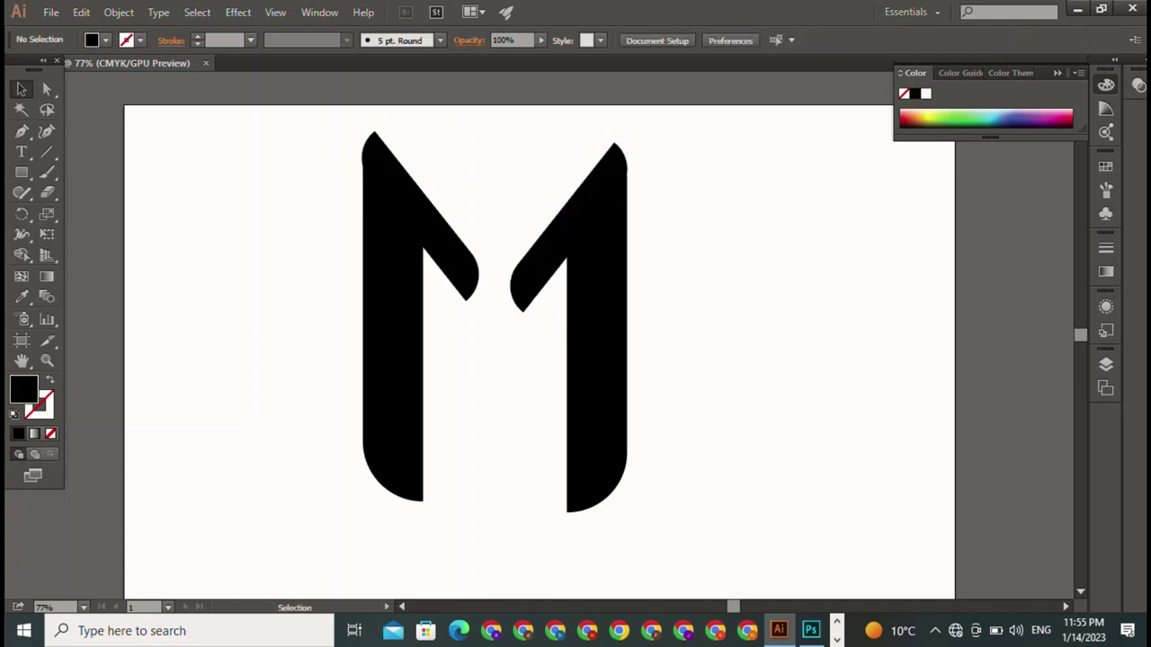
# Nudge the right diagonal bar up two steps and compare its alignment with the left one
pyautogui.moveTo(313, 106); pyautogui.dragTo(638, 147)
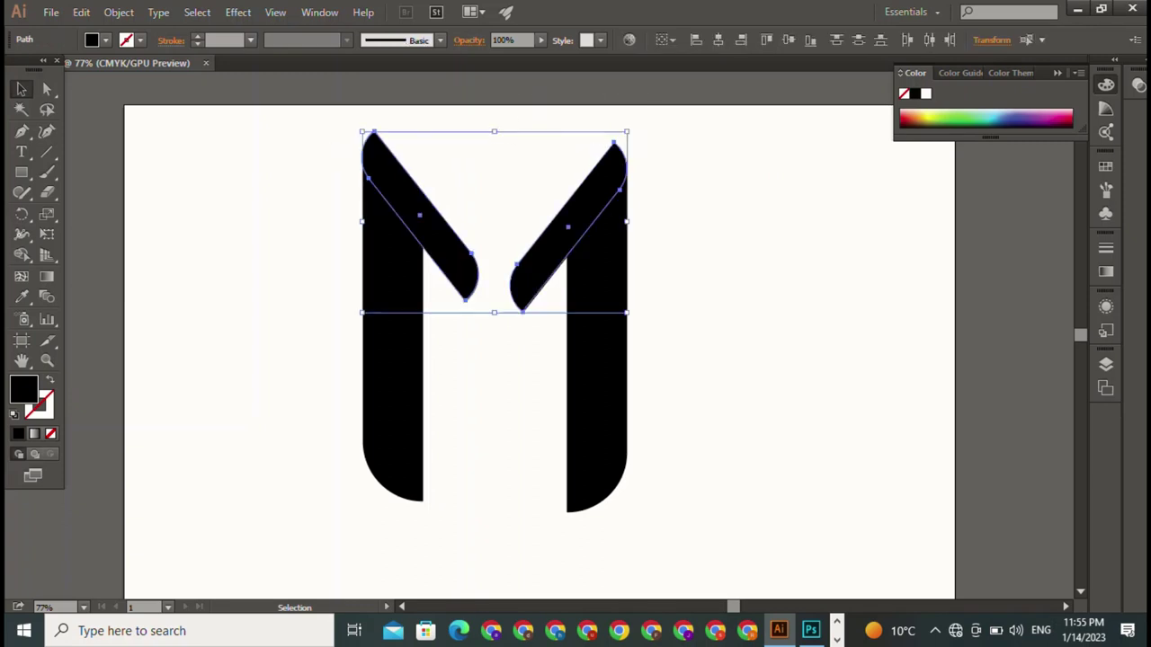
pyautogui.hotkey('ctrl', 'shift', 'a')
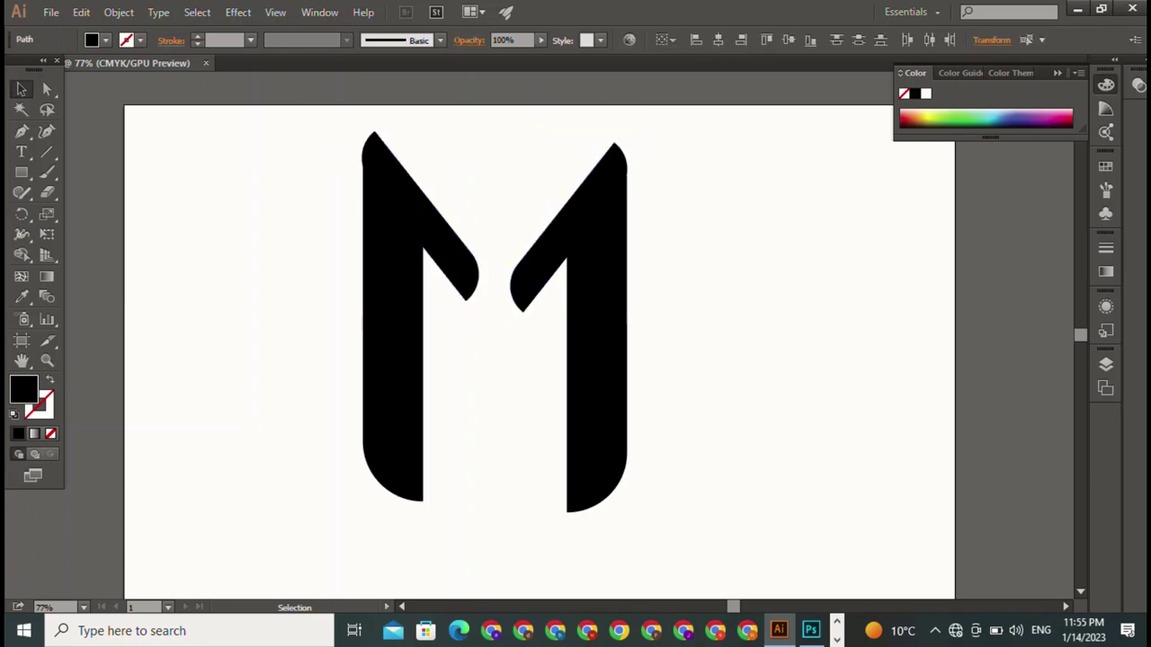
pyautogui.click(568, 225)
pyautogui.press('Up')
pyautogui.press('Up')
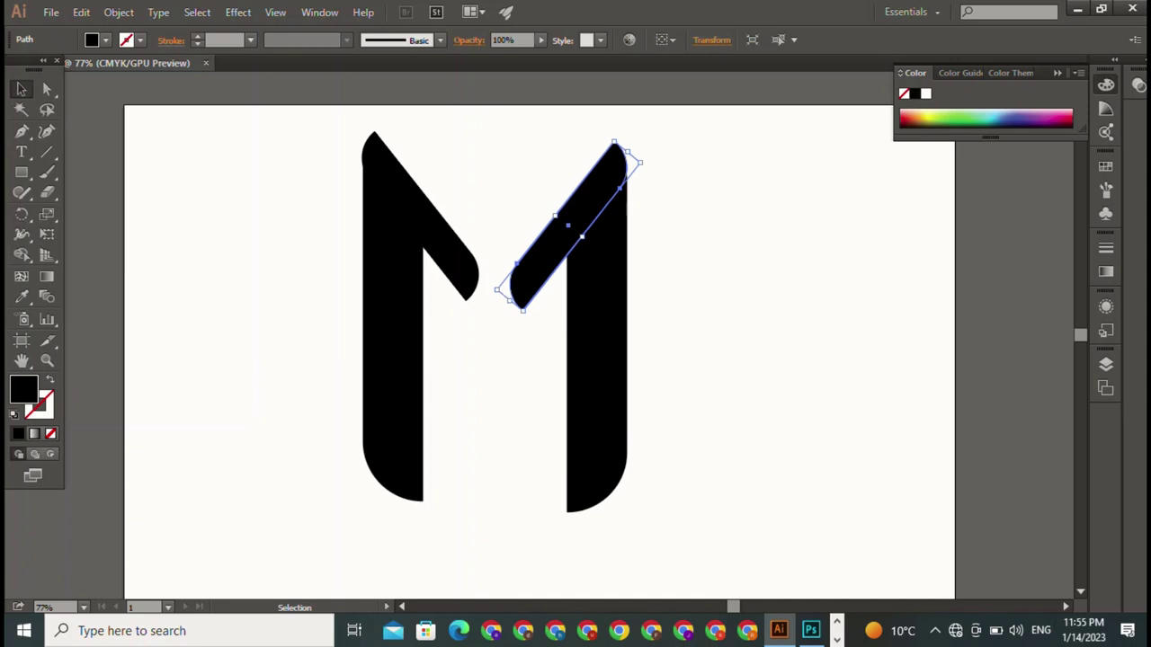
pyautogui.press('Up')
pyautogui.press('Up')
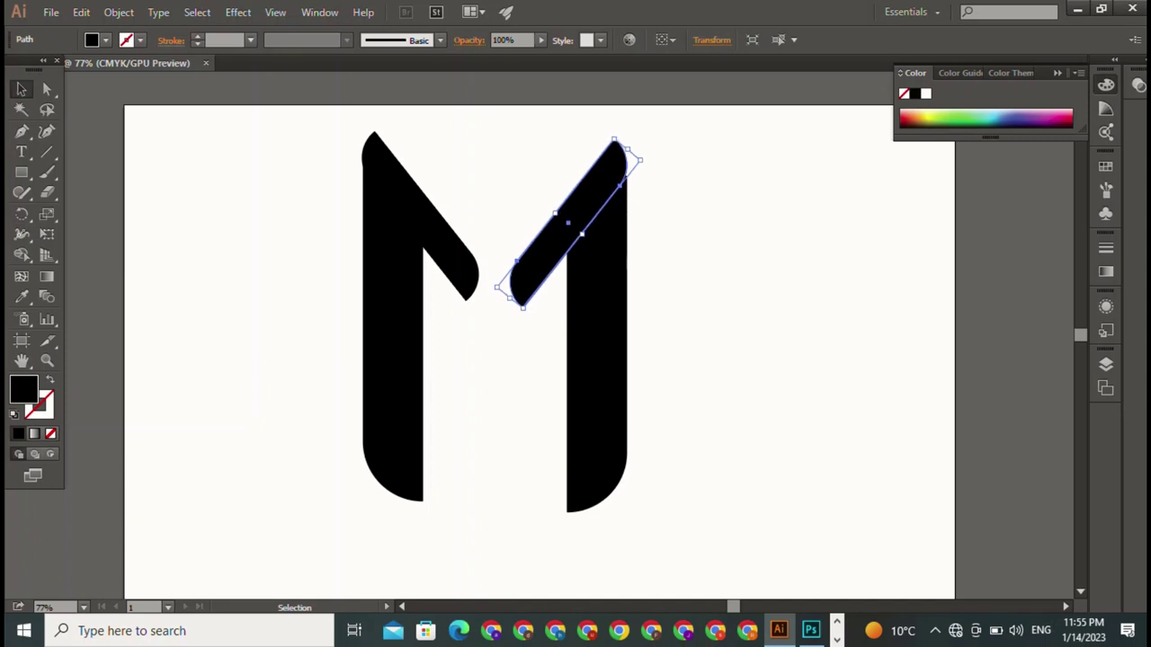
pyautogui.moveTo(360, 112); pyautogui.dragTo(665, 145)
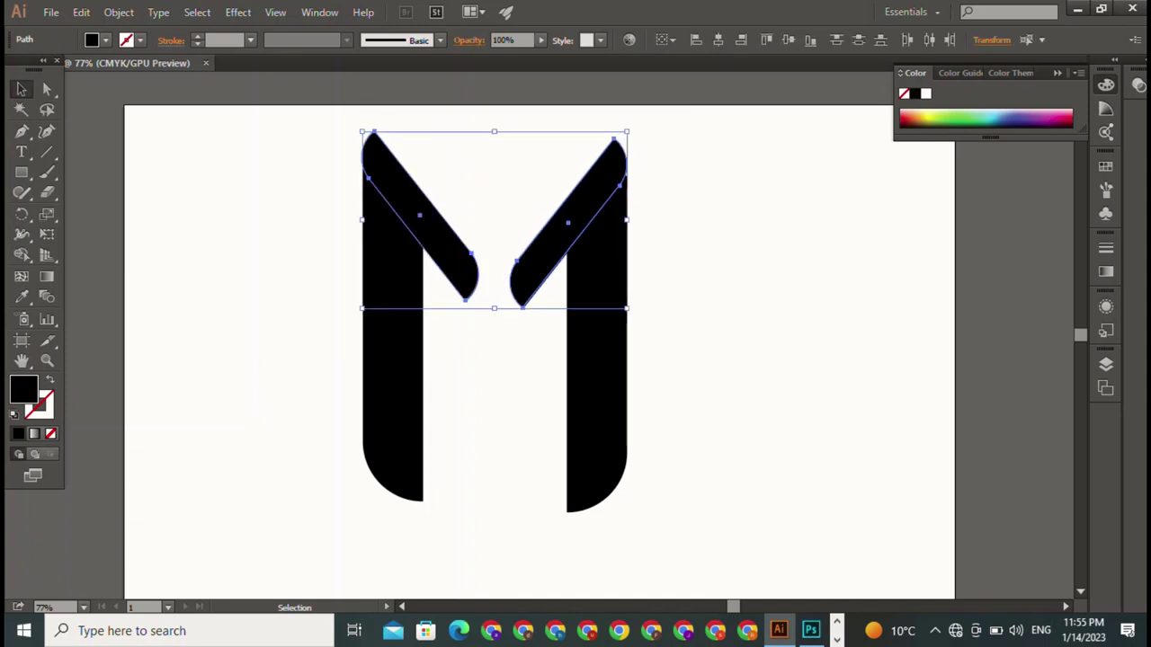
pyautogui.hotkey('ctrl', 'shift', 'a')
pyautogui.click(566, 225)
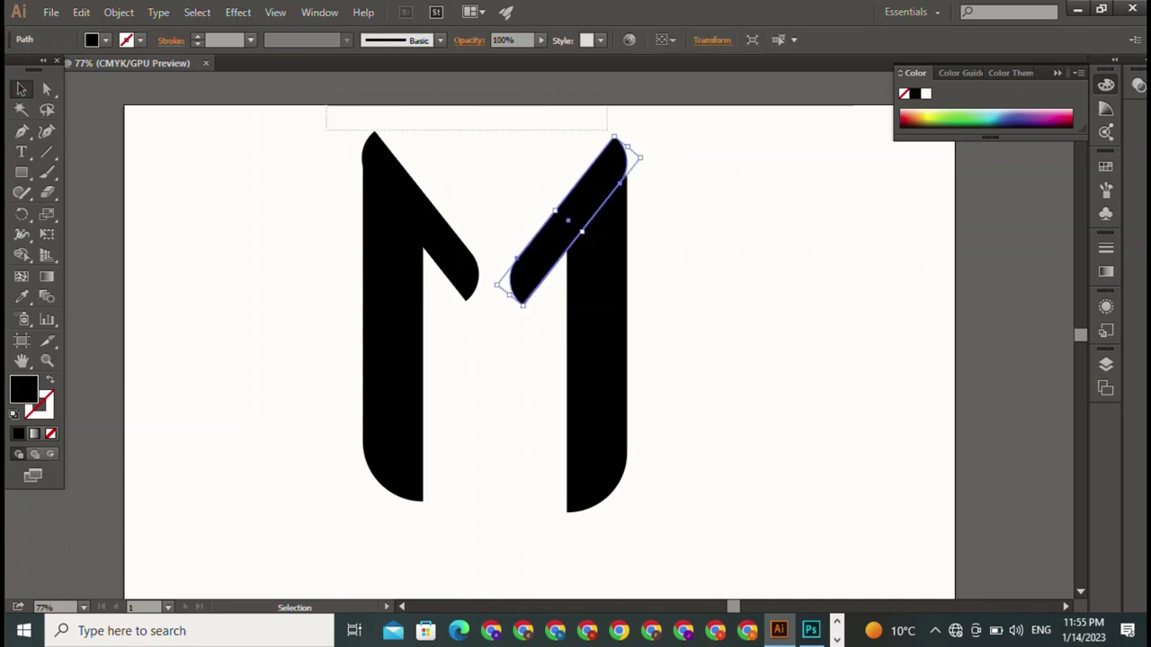
pyautogui.moveTo(325, 105); pyautogui.dragTo(665, 153)
pyautogui.click(575, 220)
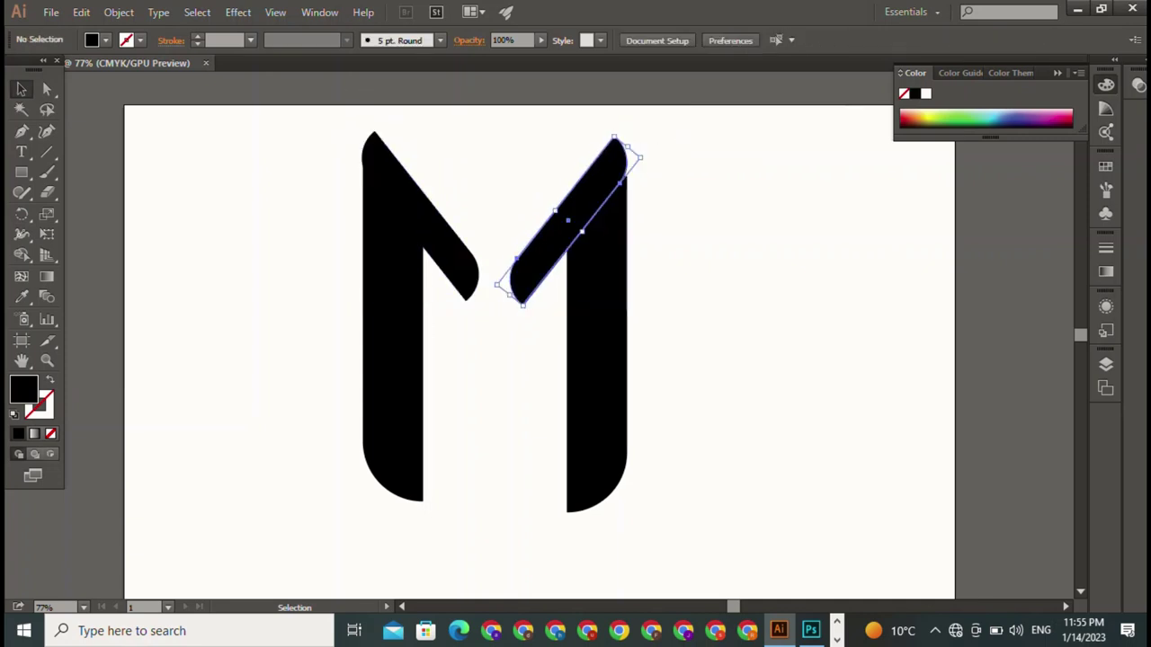
pyautogui.moveTo(352, 110); pyautogui.dragTo(702, 148)
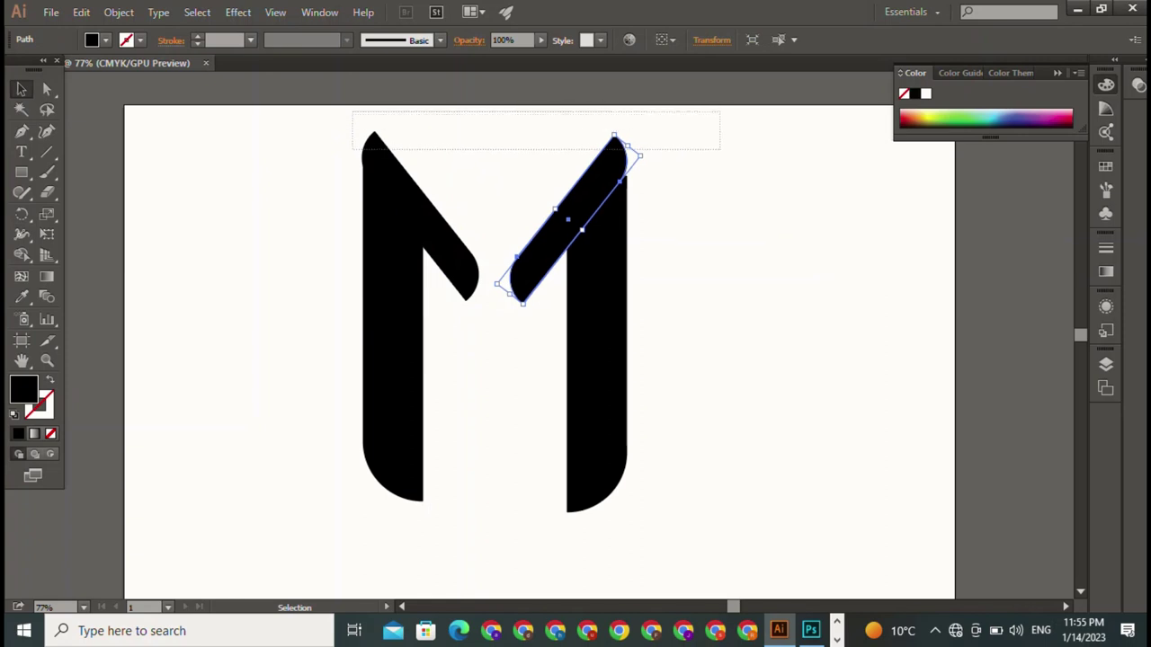
pyautogui.hotkey('ctrl', 'shift', 'a')
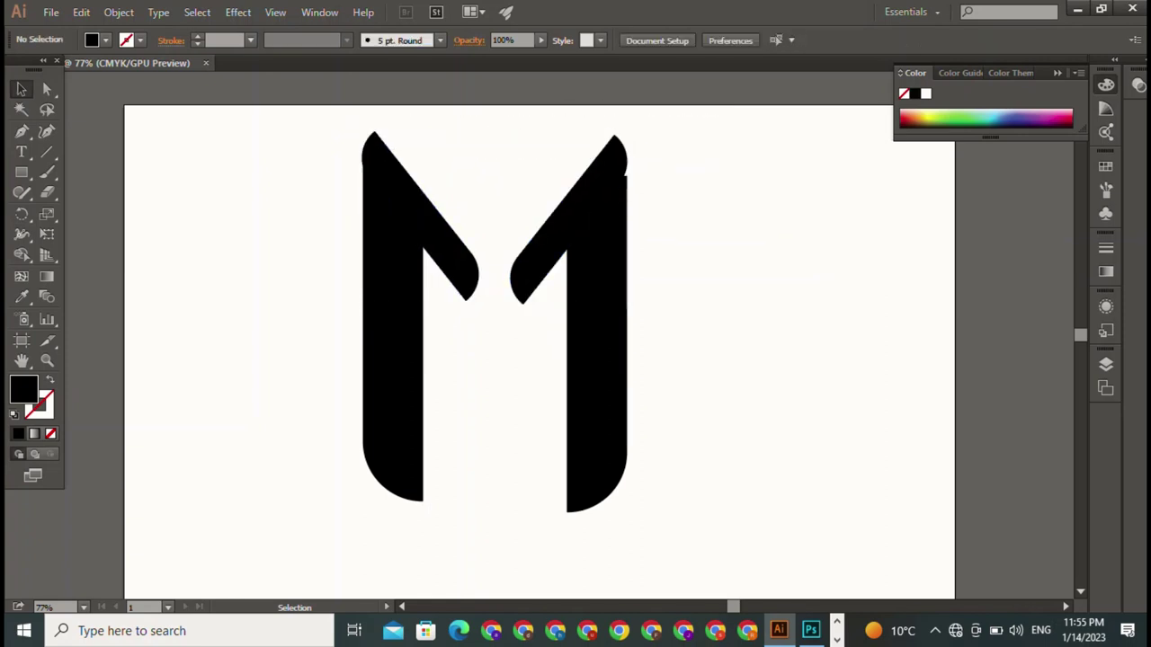
# Recheck both peaks' alignment and nudge the right diagonal bar two steps right
pyautogui.click(566, 221)
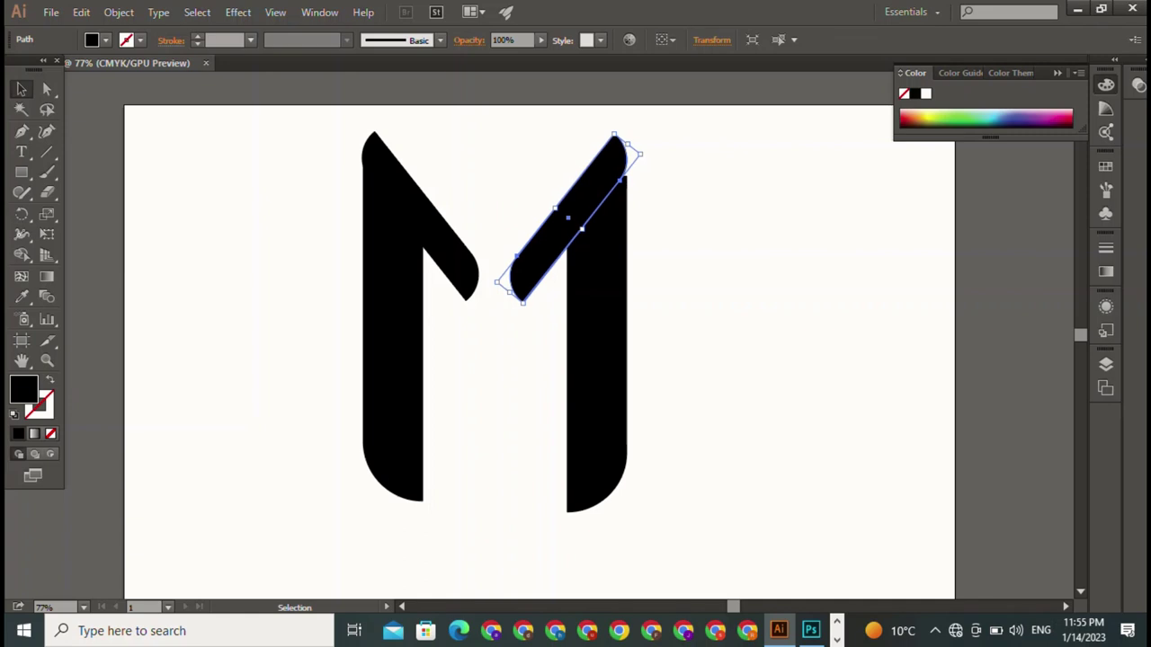
pyautogui.moveTo(360, 106); pyautogui.dragTo(552, 148)
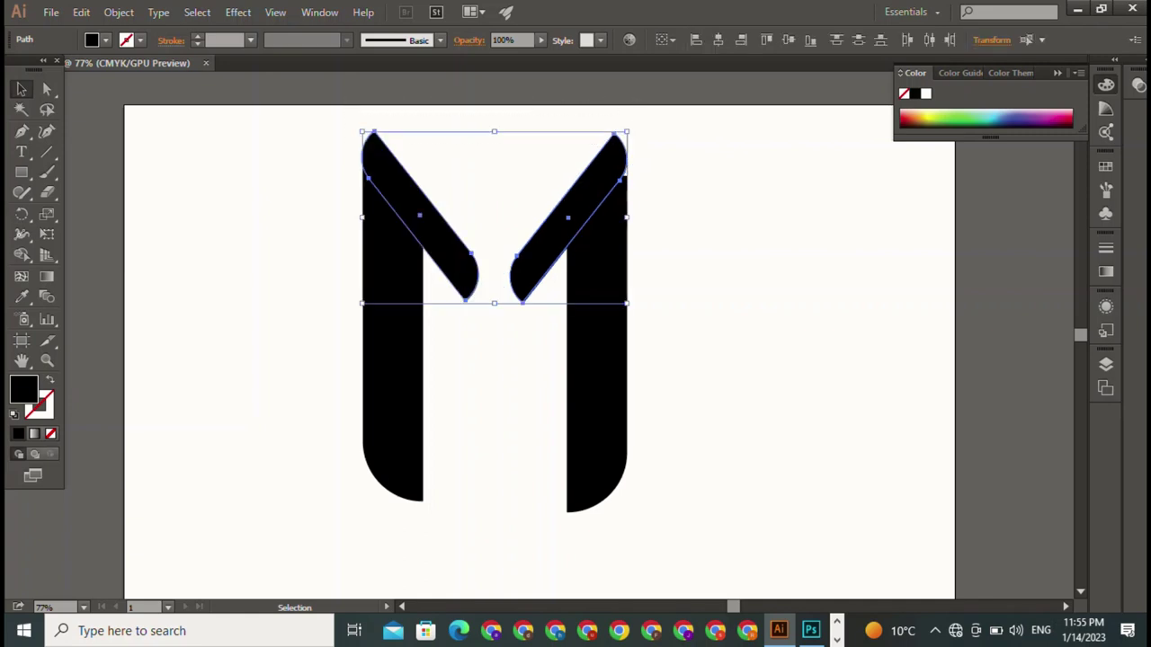
pyautogui.hotkey('ctrl', 'shift', 'a')
pyautogui.click(566, 220)
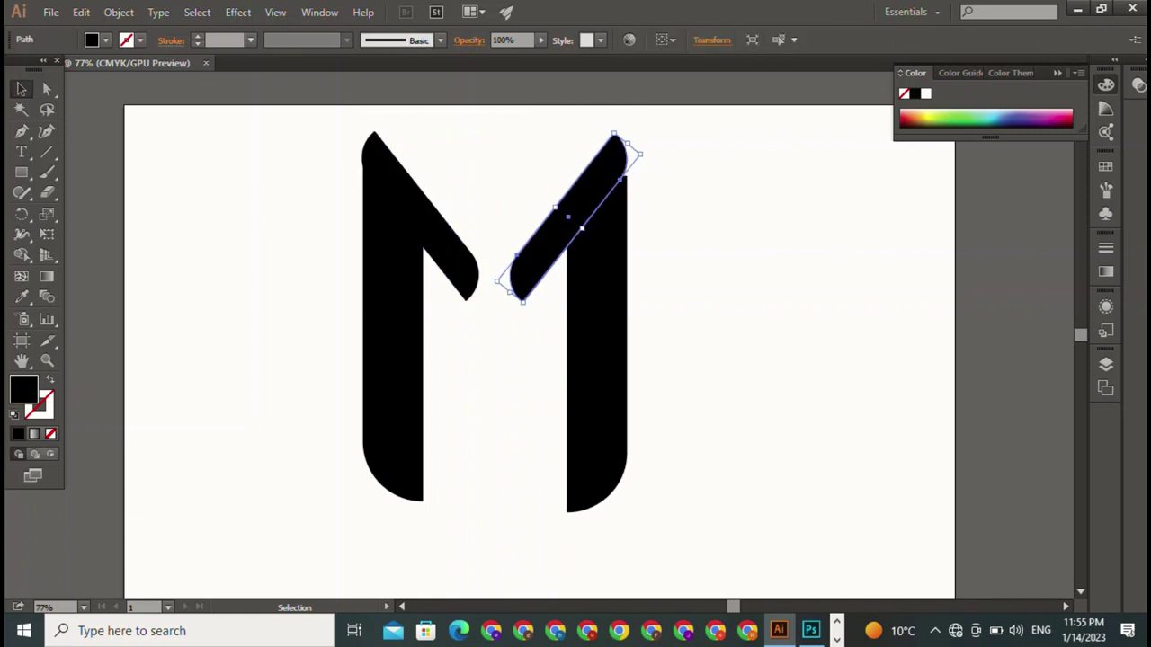
pyautogui.moveTo(349, 104); pyautogui.dragTo(642, 146)
pyautogui.hotkey('ctrl', 'shift', 'a')
pyautogui.click(568, 218)
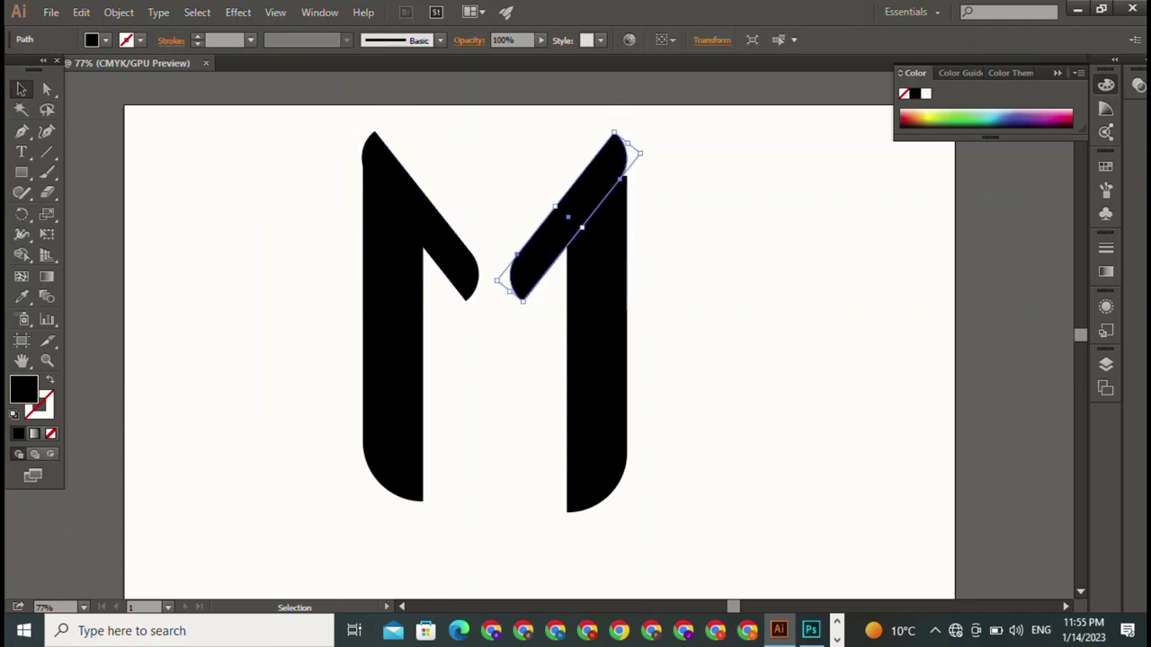
pyautogui.moveTo(331, 108); pyautogui.dragTo(644, 133)
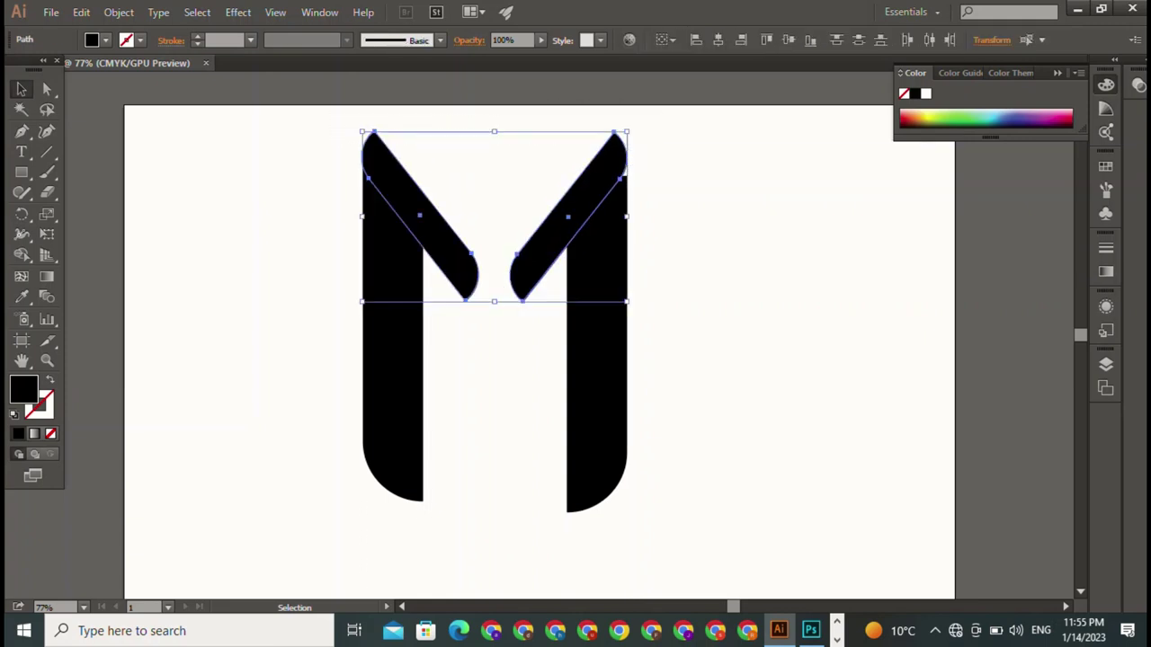
pyautogui.hotkey('ctrl', 'shift', 'a')
pyautogui.click(568, 217)
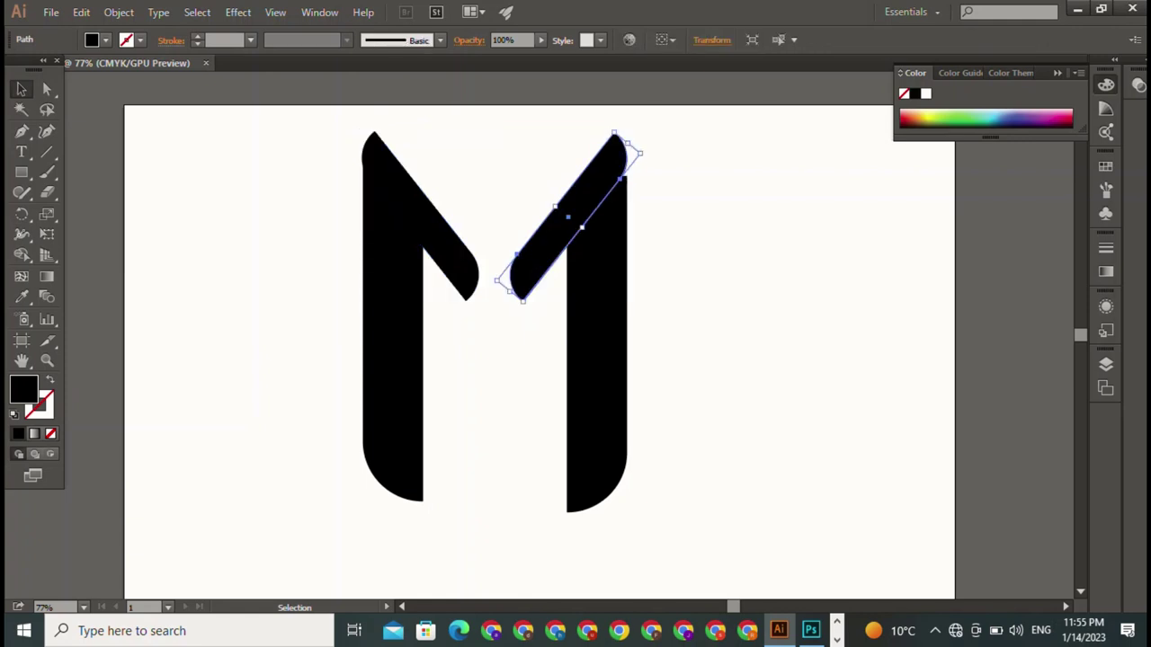
pyautogui.press('Right')
pyautogui.press('Right')
pyautogui.press('Right')
pyautogui.press('Right')
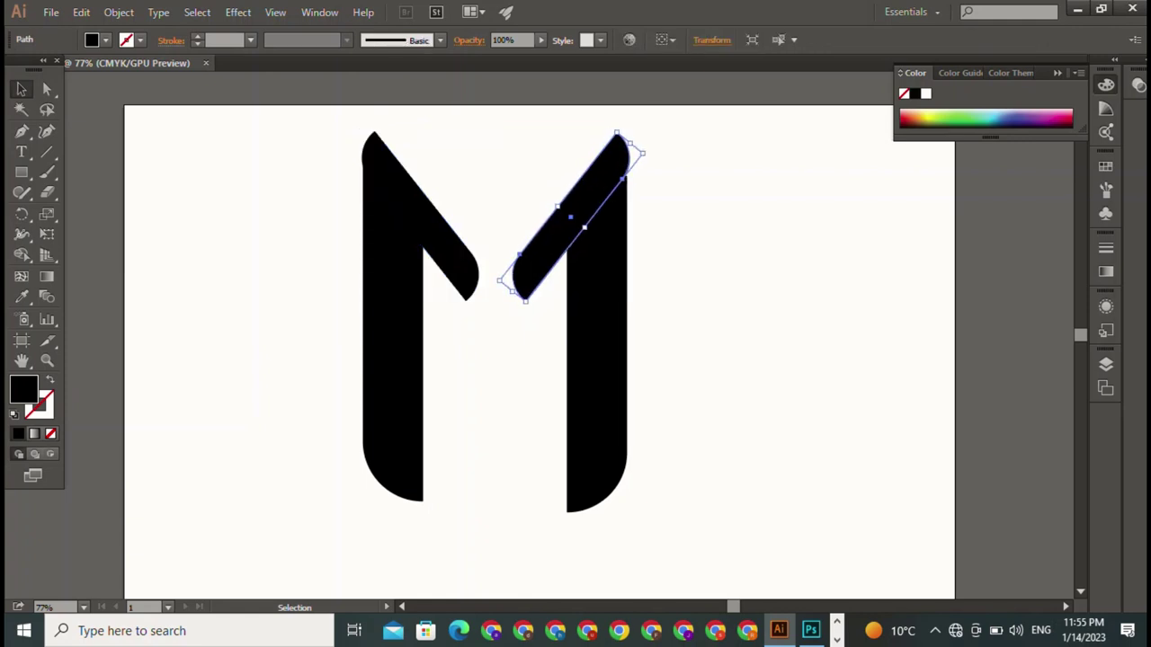
pyautogui.press('Right')
pyautogui.press('Right')
pyautogui.hotkey('ctrl', 'shift', 'a')
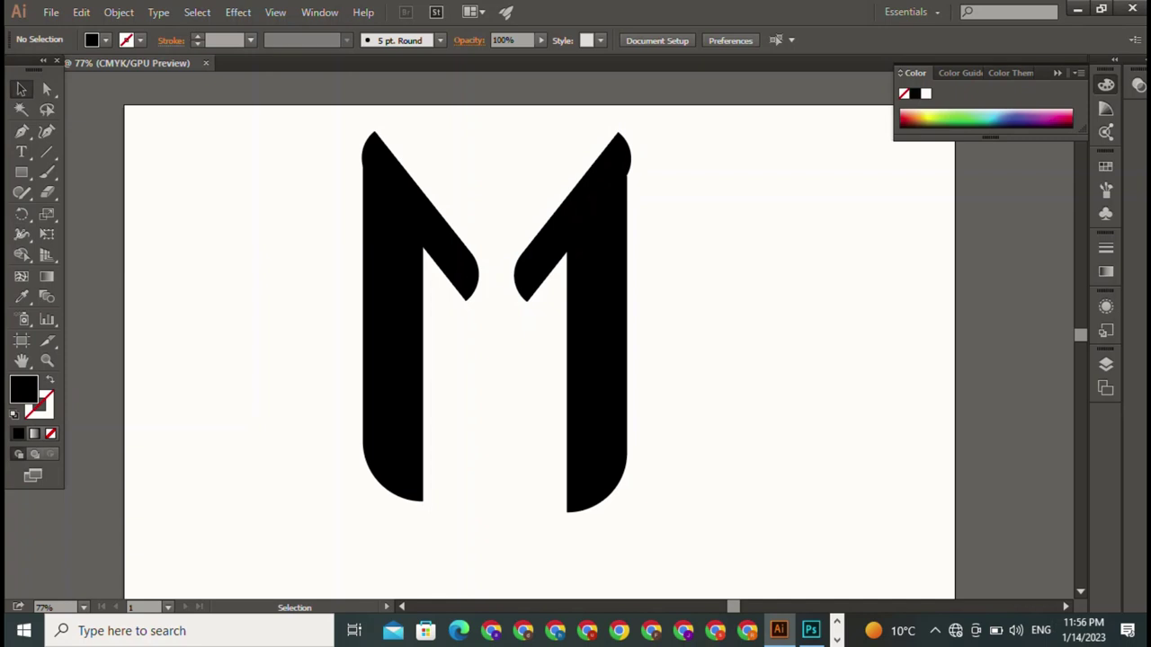
pyautogui.click(576, 216)
pyautogui.hotkey('ctrl', 'shift', 'a')
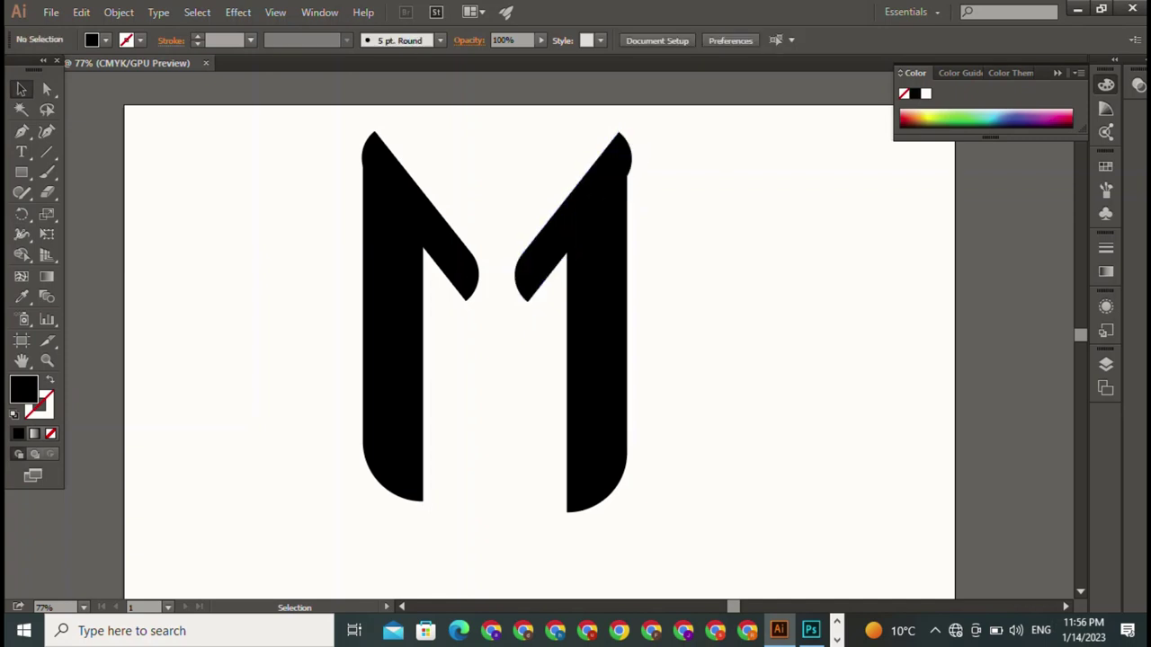
# Pen-draw a four-point trapezoid above the M's centre, then undo it
pyautogui.press('t')
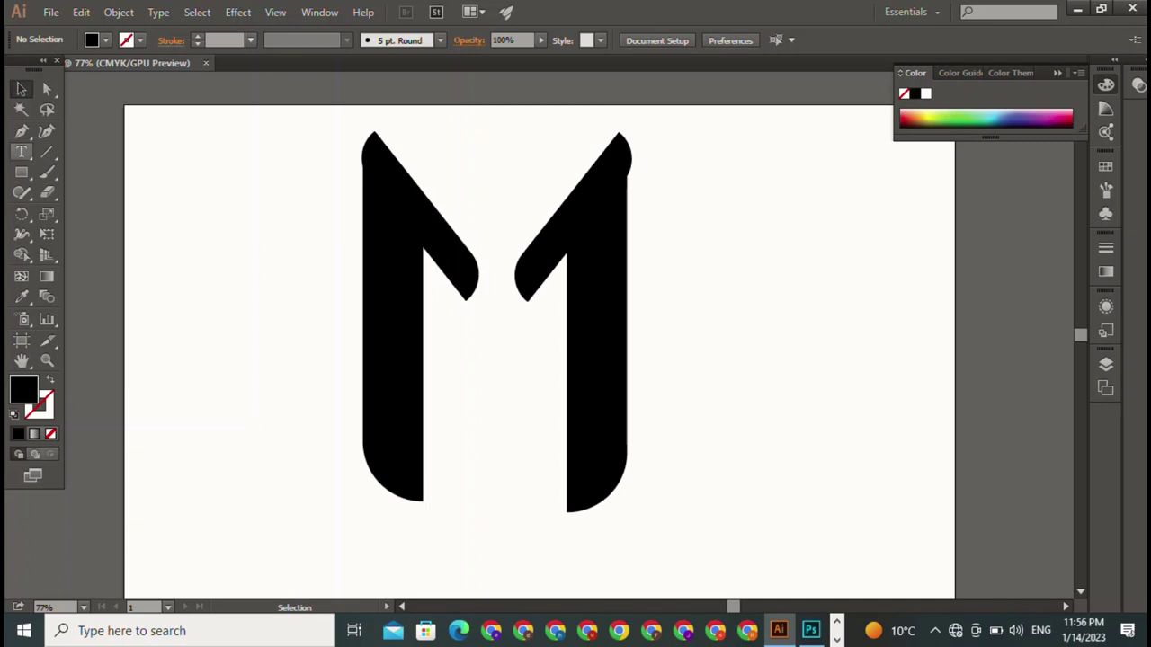
pyautogui.press('p')
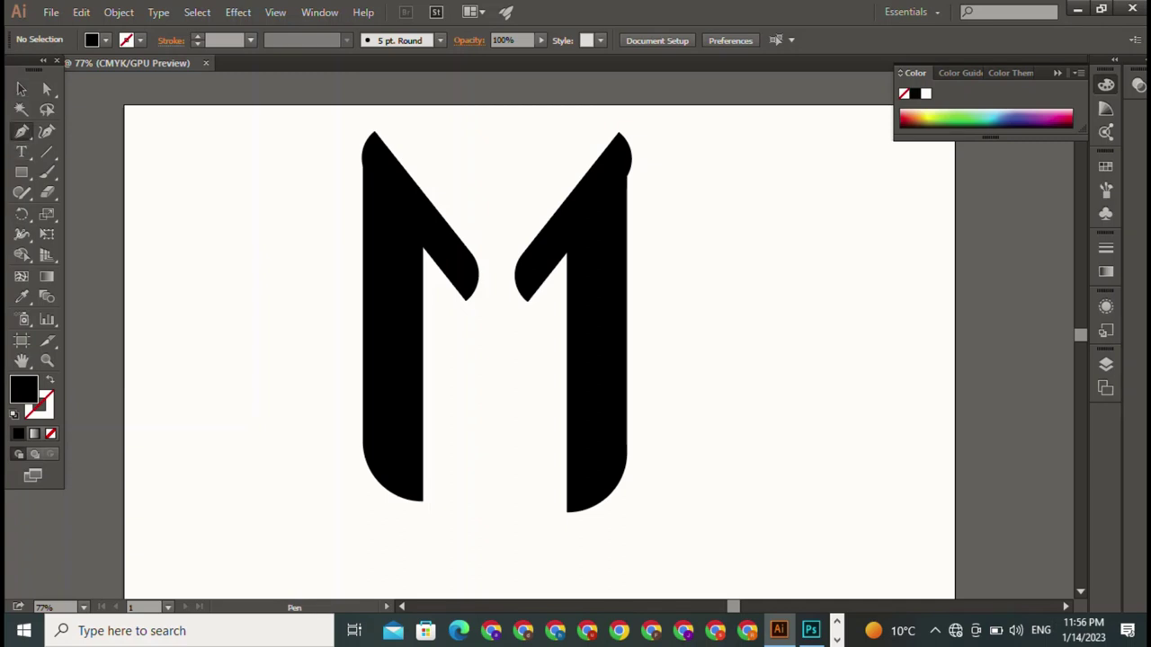
pyautogui.click(450, 167)
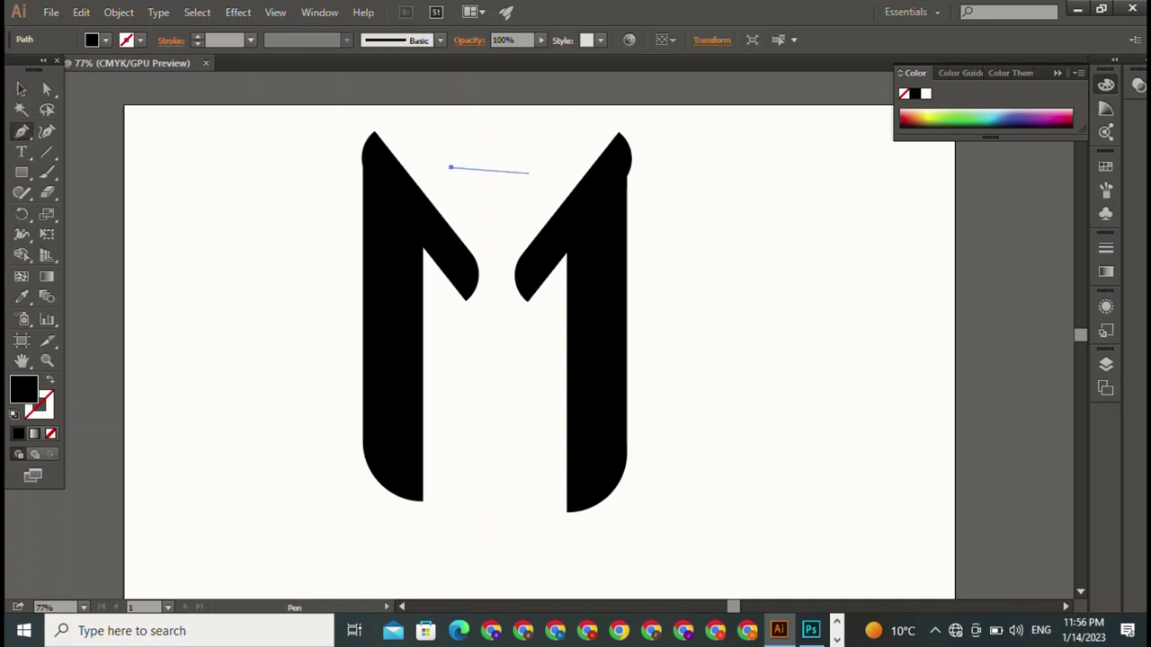
pyautogui.click(533, 167)
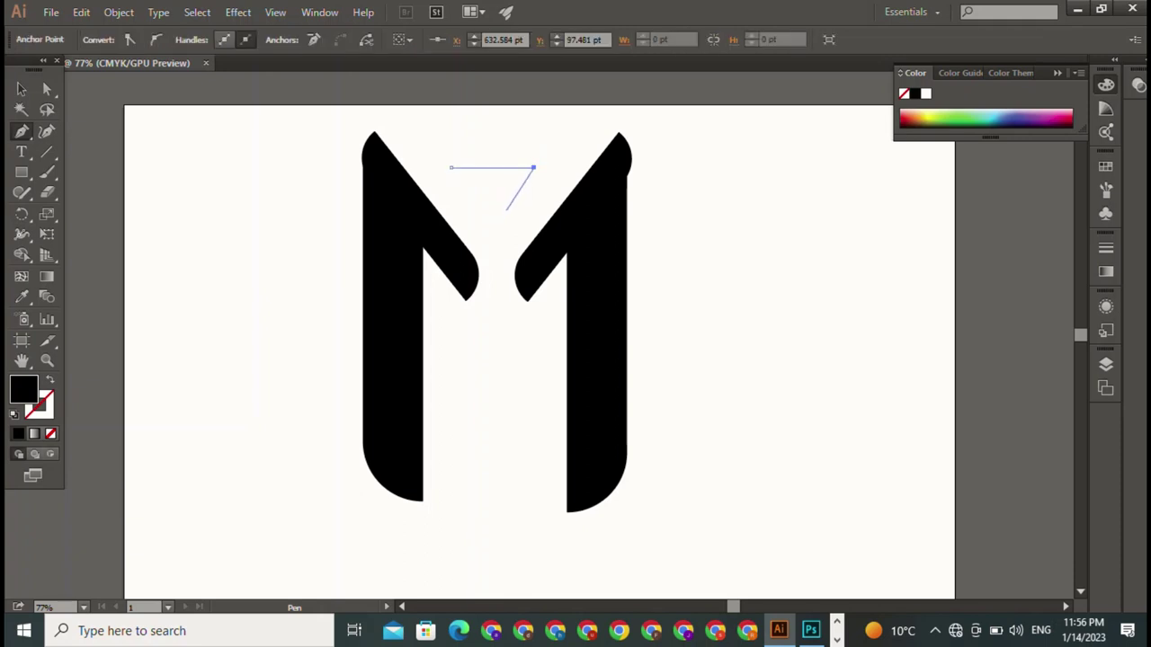
pyautogui.click(508, 209)
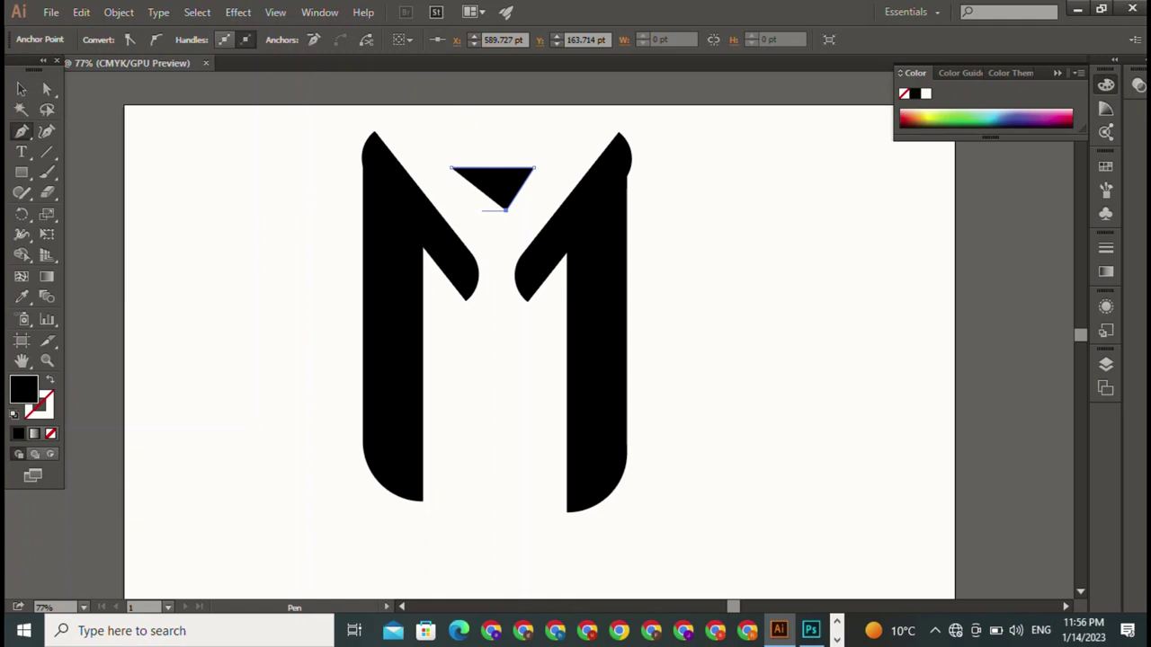
pyautogui.click(482, 209)
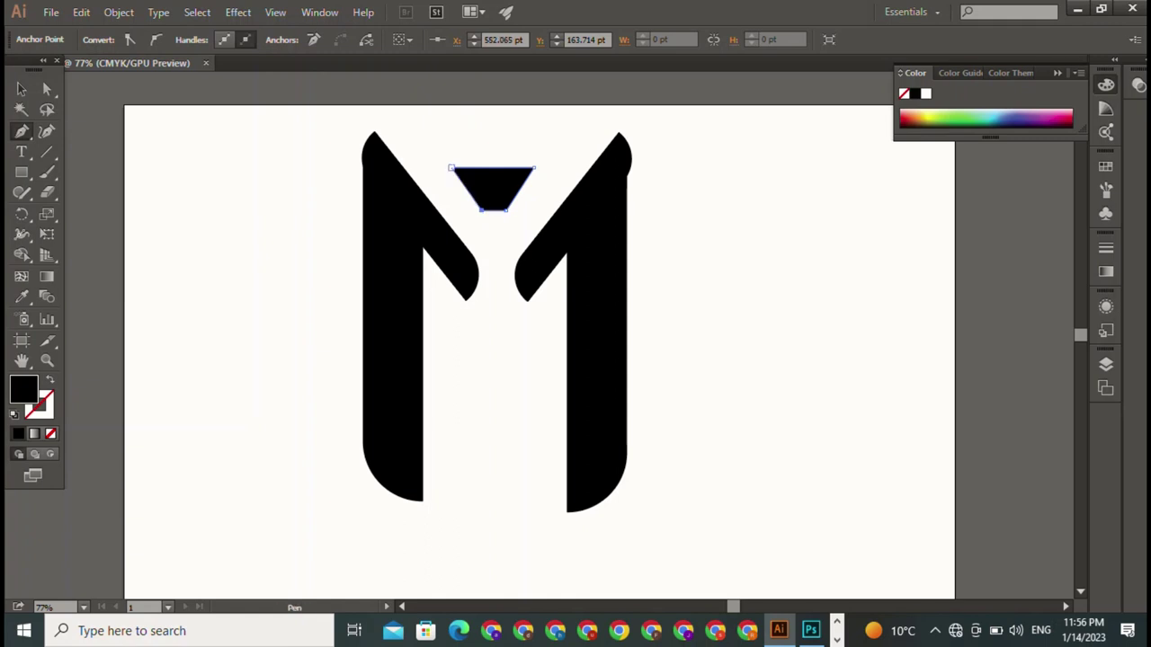
pyautogui.hotkey('ctrl', 'z')
pyautogui.hotkey('ctrl', 'z')
pyautogui.hotkey('ctrl', 'z')
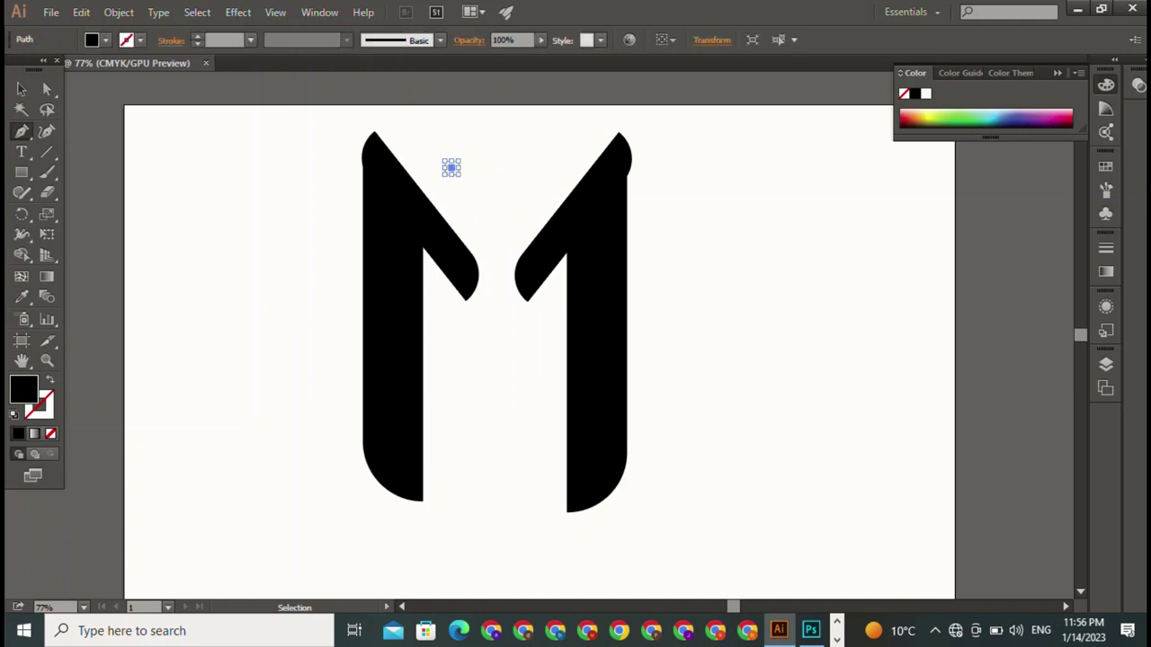
pyautogui.hotkey('ctrl', 'z')
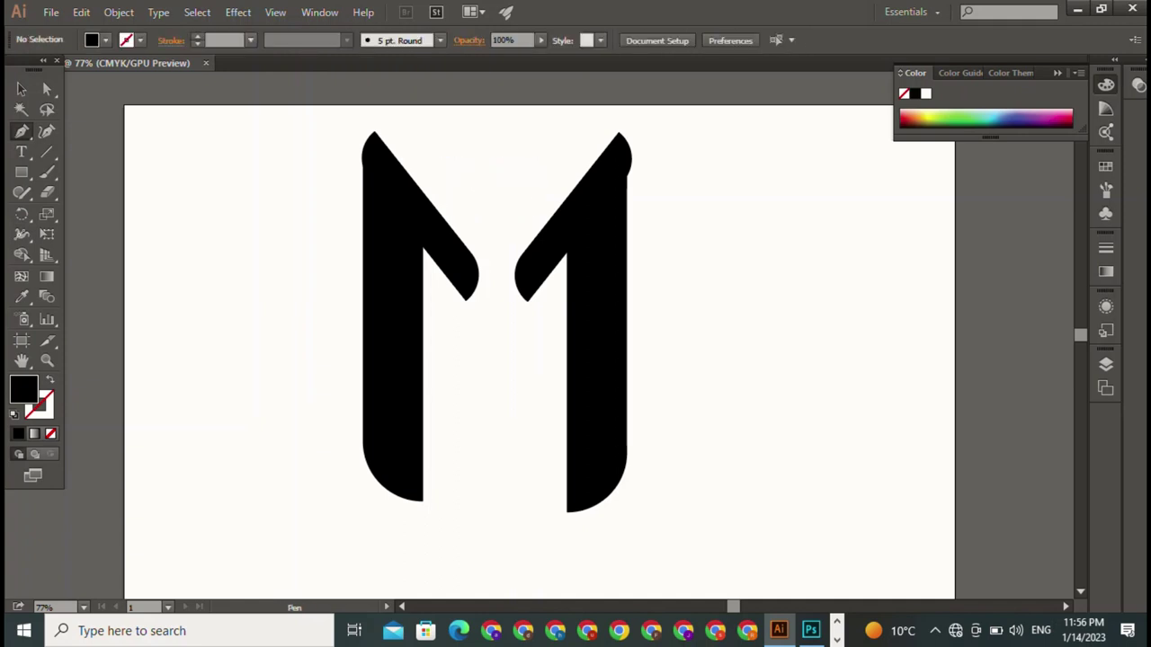
pyautogui.press('v')
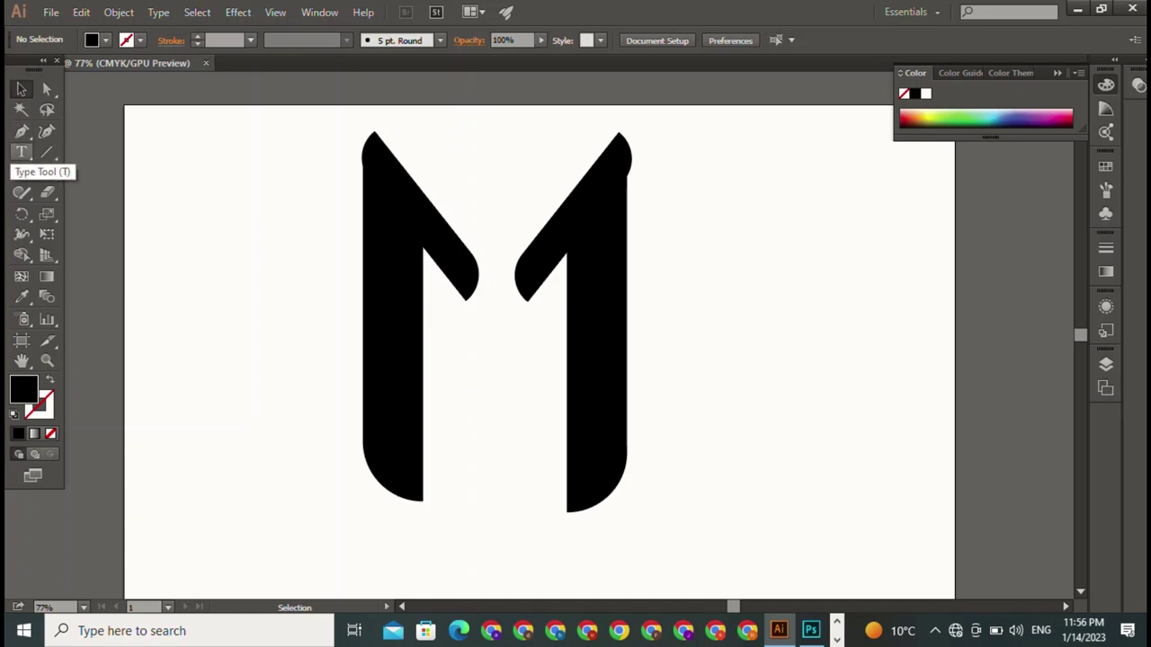
pyautogui.click(22, 152)
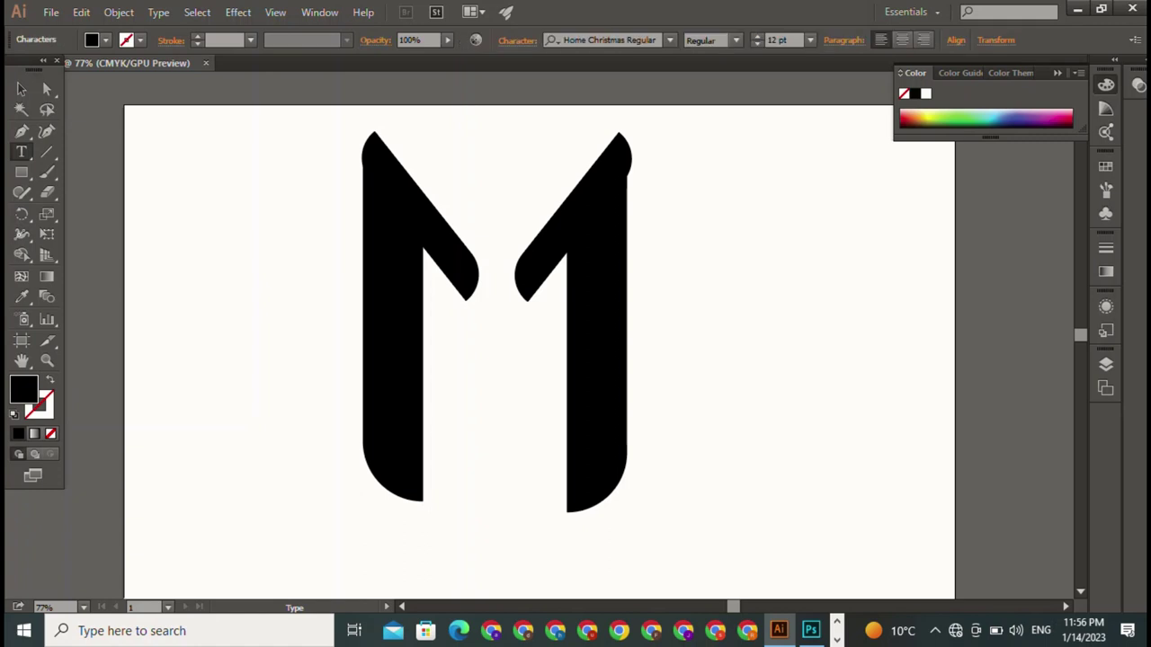
pyautogui.scroll(1, 508, 315)
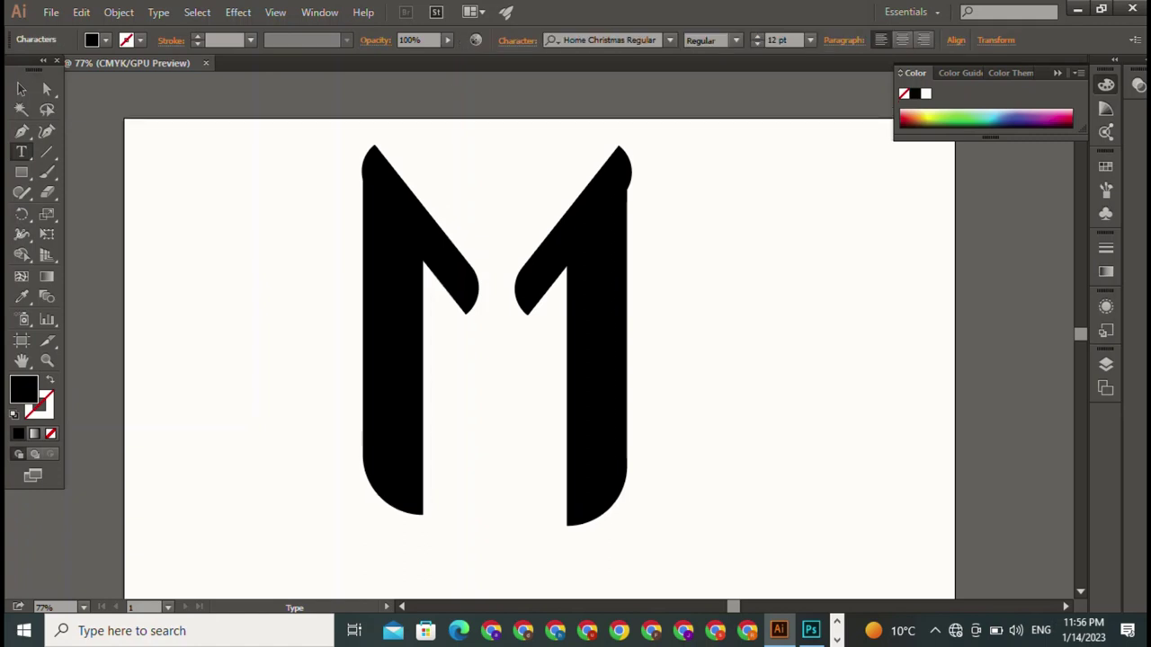
pyautogui.press('Escape')
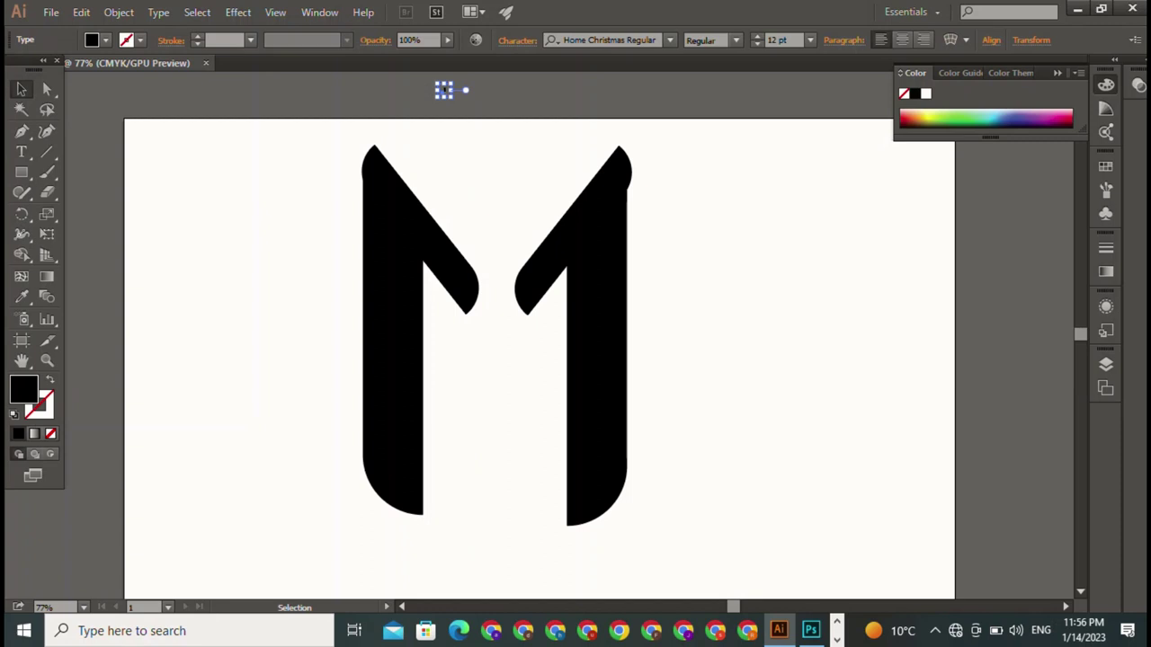
pyautogui.moveTo(451, 96)
pyautogui.mouseDown()
pyautogui.moveTo(751, 406)
pyautogui.moveTo(751, 396)
pyautogui.mouseUp()
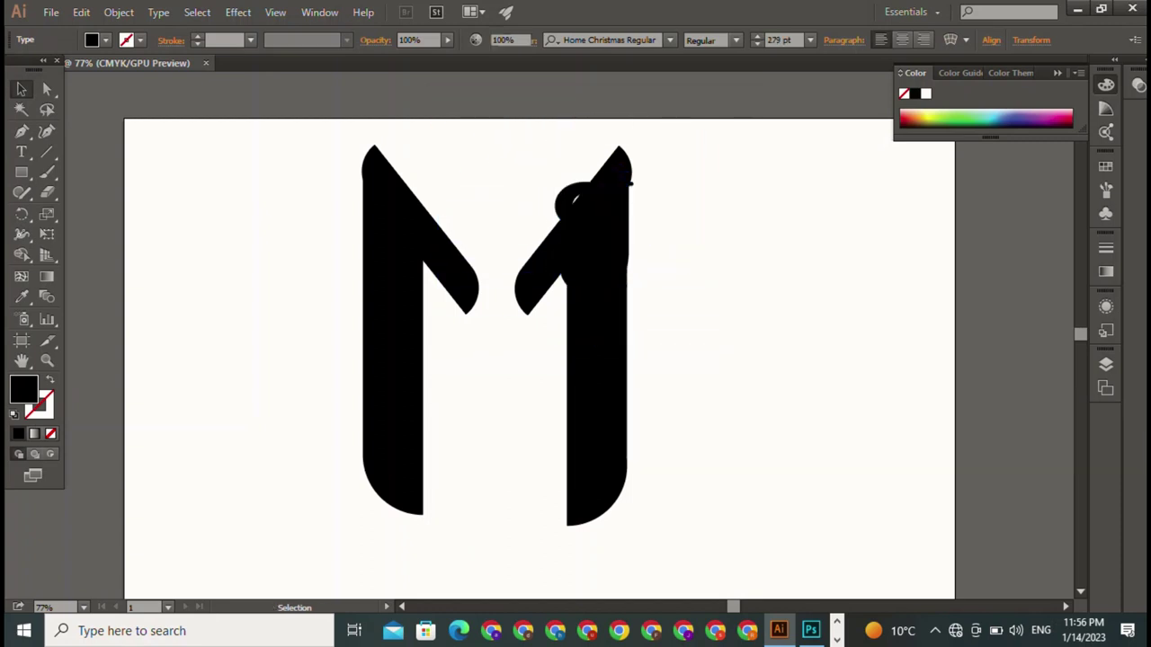
pyautogui.moveTo(552, 293); pyautogui.dragTo(812, 351)
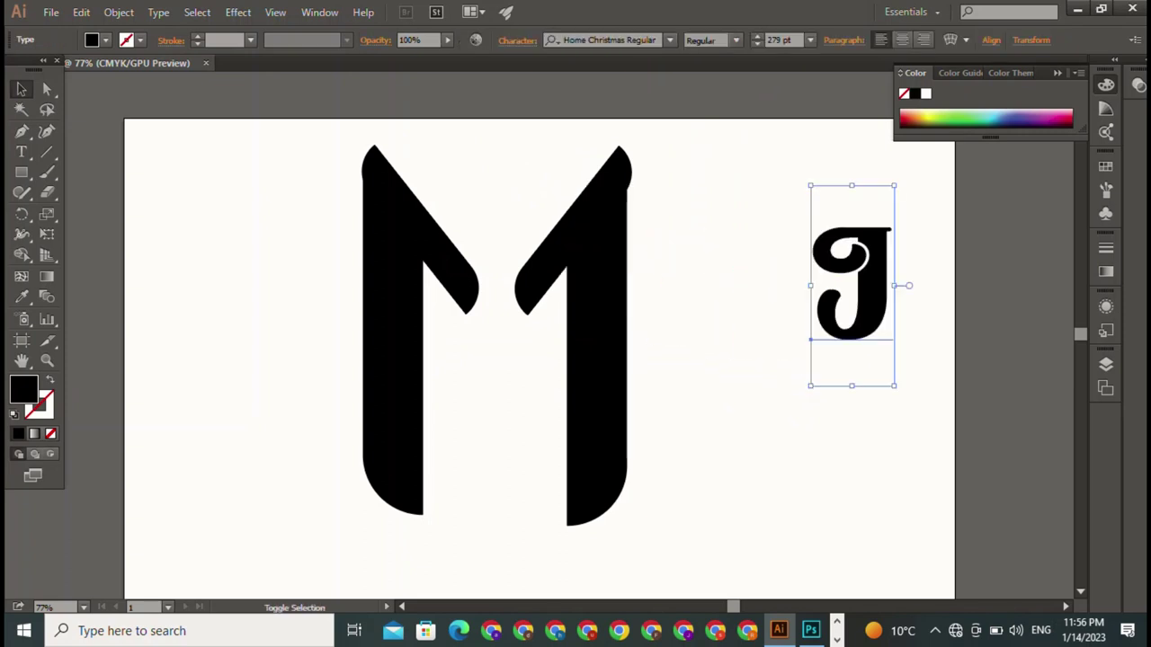
pyautogui.moveTo(890, 185); pyautogui.dragTo(915, 137)
pyautogui.moveTo(861, 261); pyautogui.dragTo(716, 367)
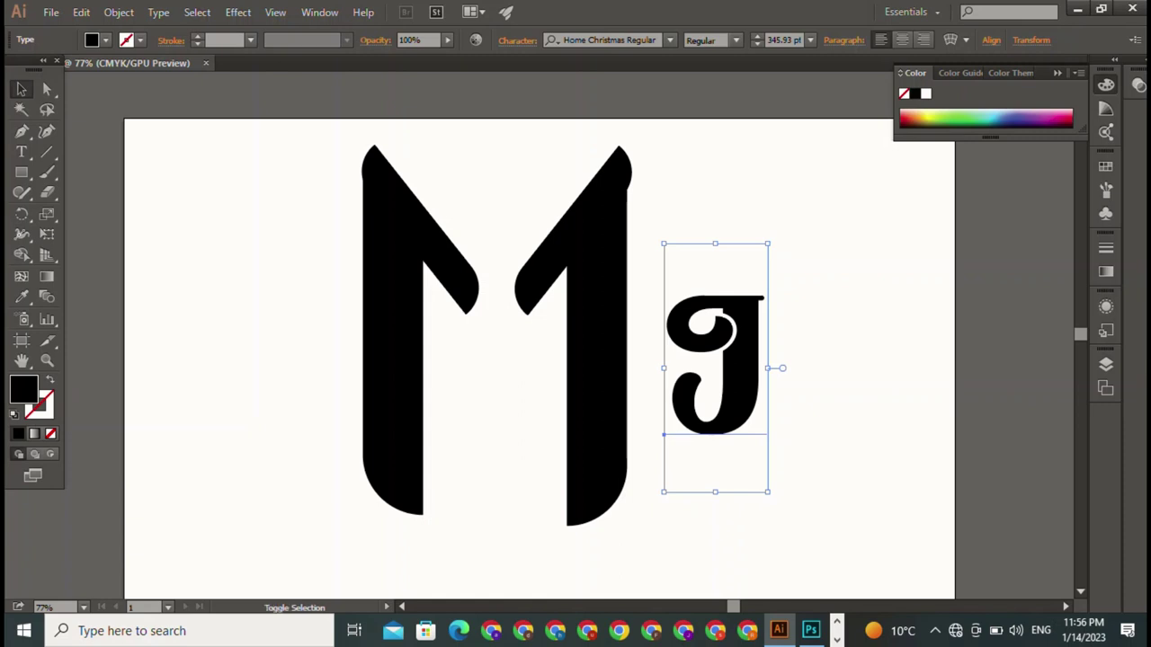
pyautogui.moveTo(768, 243); pyautogui.dragTo(831, 88)
pyautogui.moveTo(664, 399)
pyautogui.mouseDown()
pyautogui.moveTo(413, 377)
pyautogui.moveTo(411, 397)
pyautogui.mouseUp()
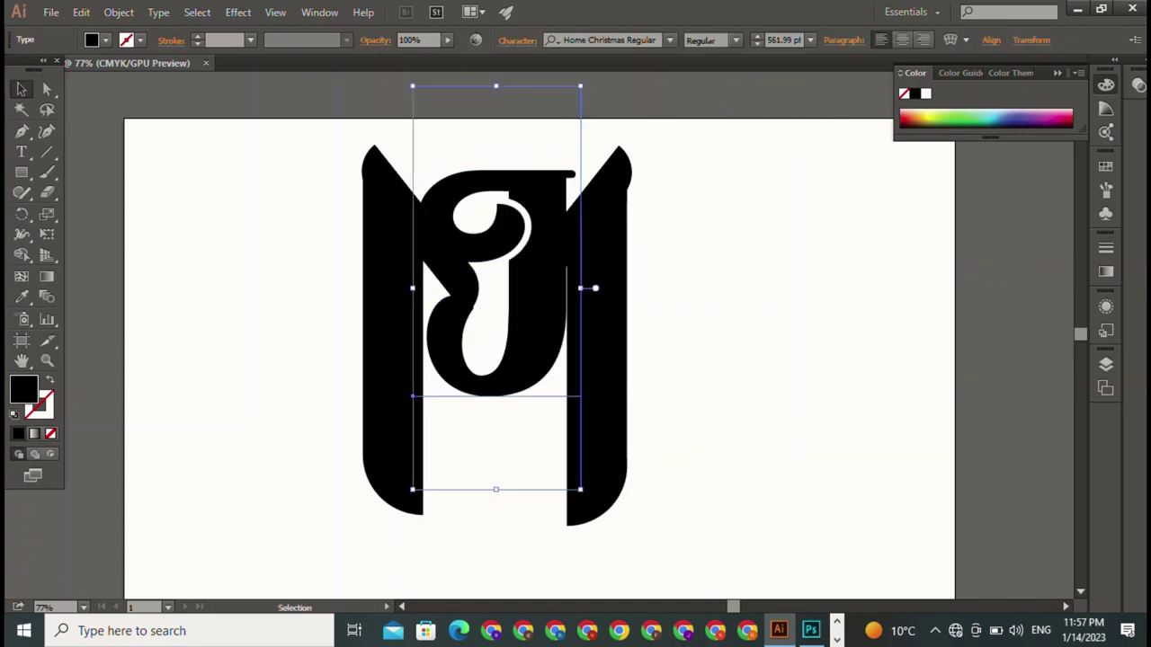
pyautogui.press('Delete')
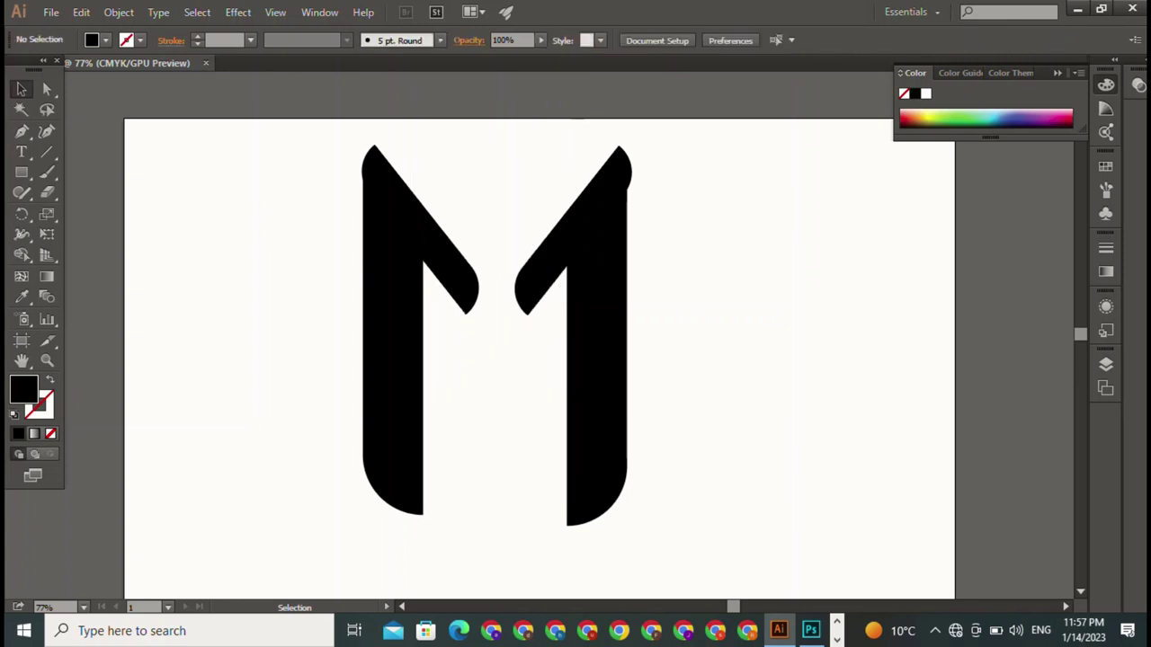
pyautogui.press('p')
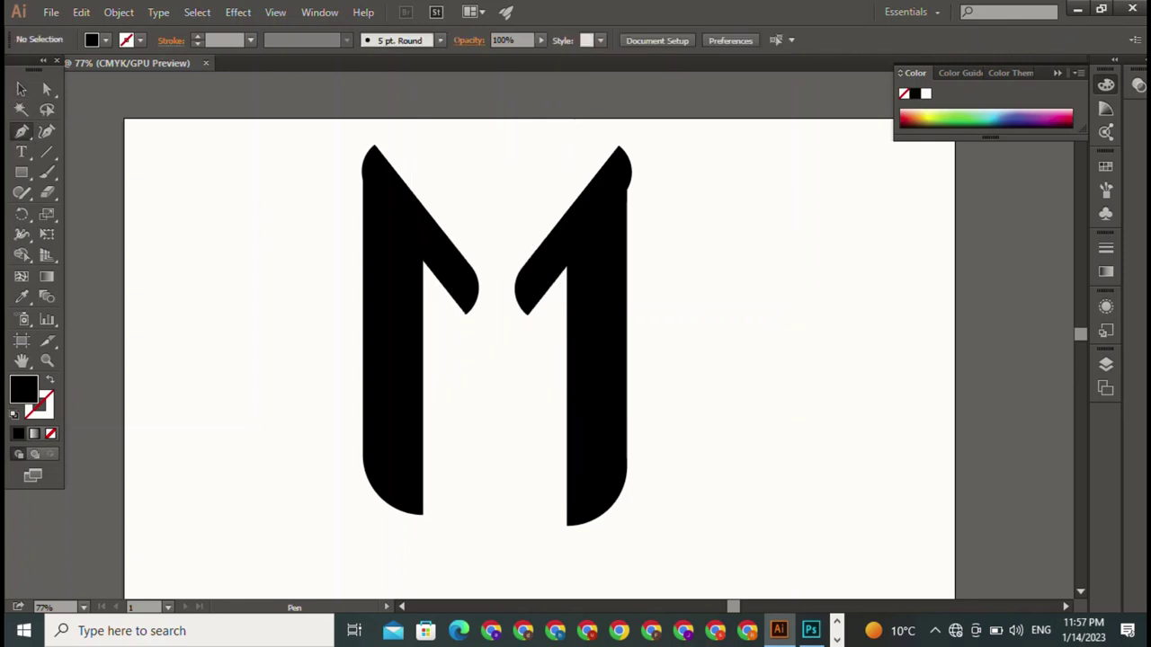
# Pen-draw a small rectangle between the M's upper arms, retrying its bottom-left corner
pyautogui.moveTo(436, 170)
pyautogui.mouseDown()
pyautogui.moveTo(536, 169)
pyautogui.moveTo(544, 208)
pyautogui.moveTo(447, 207)
pyautogui.mouseUp()
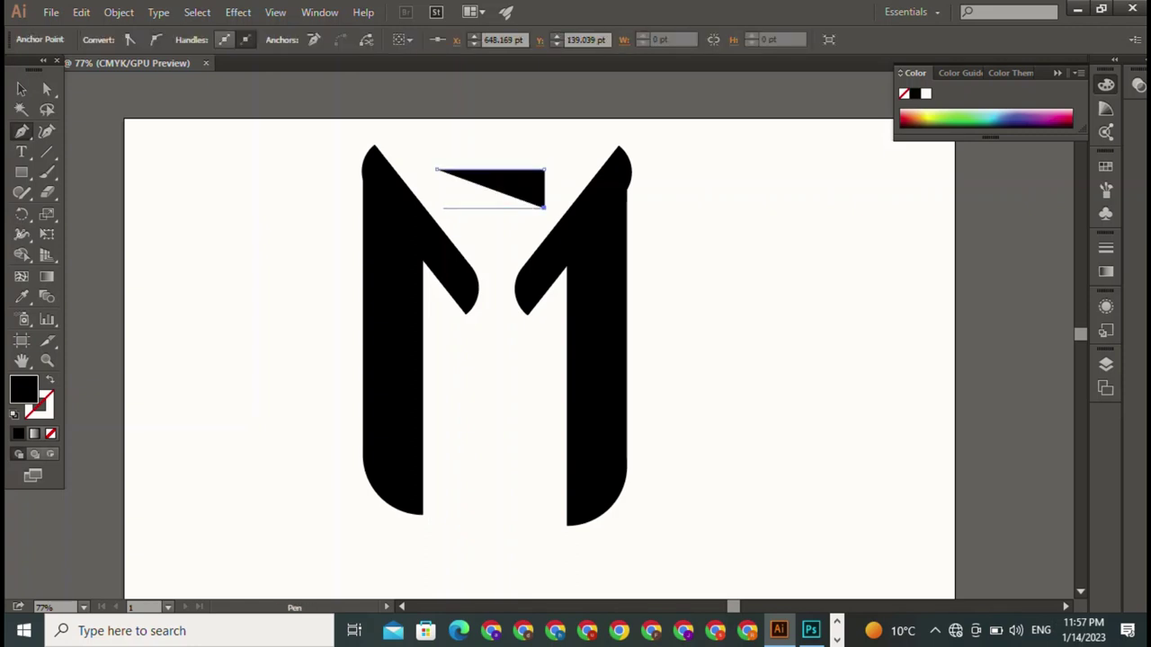
pyautogui.press('ctrl')
pyautogui.click(436, 208)
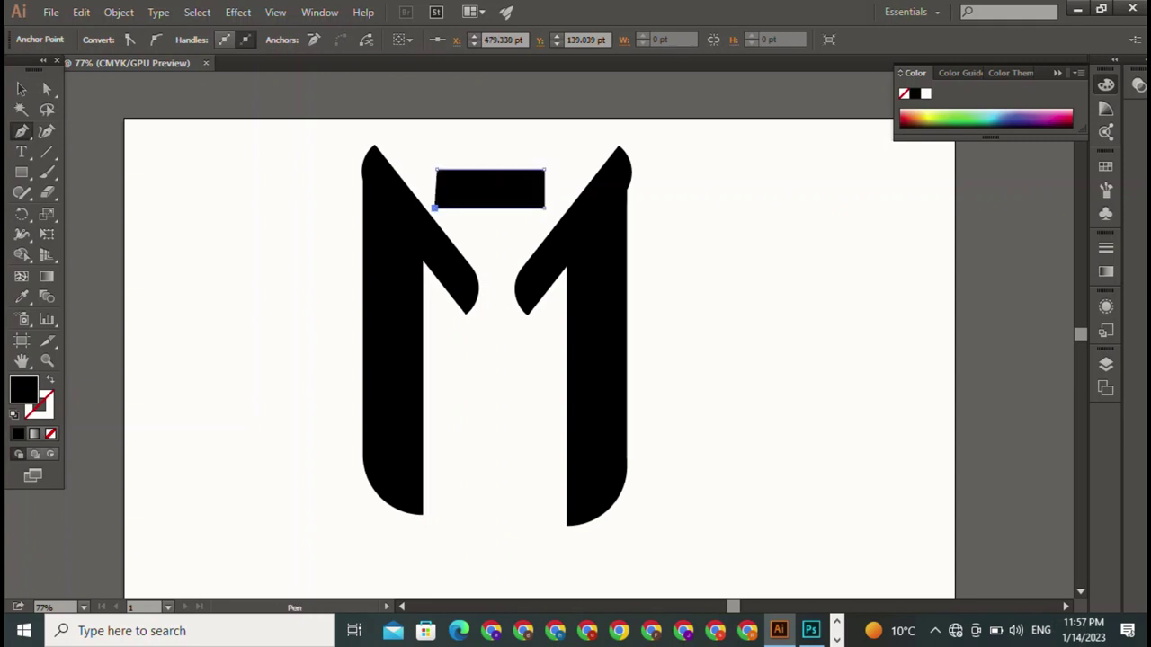
pyautogui.hotkey('ctrl', 'z')
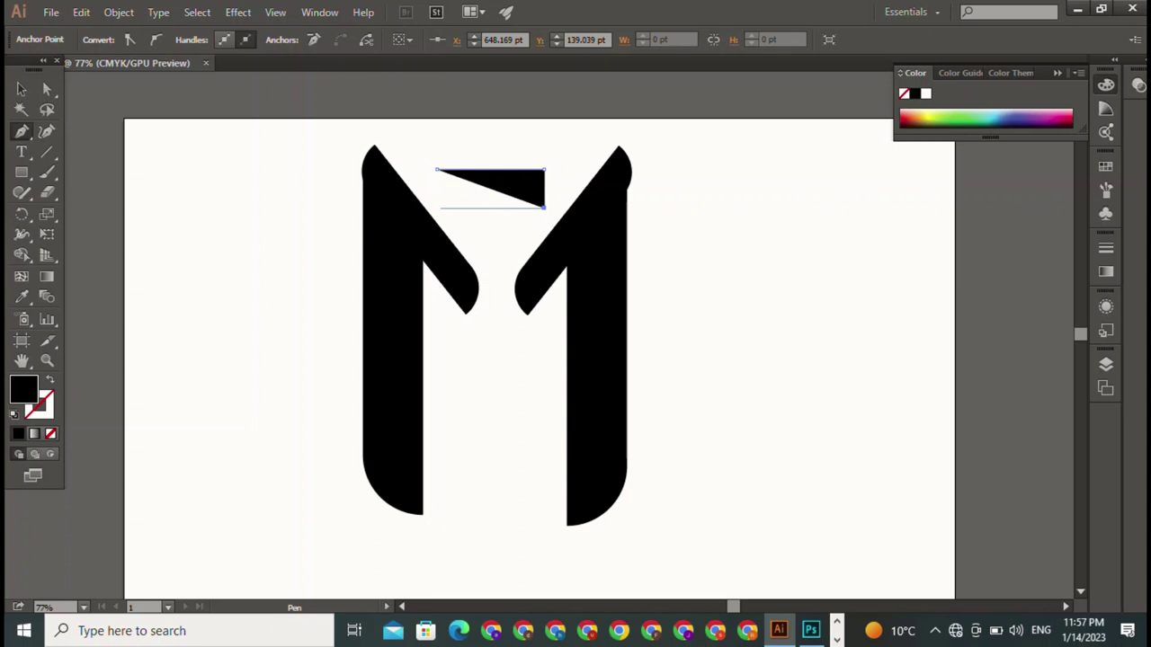
pyautogui.click(438, 207)
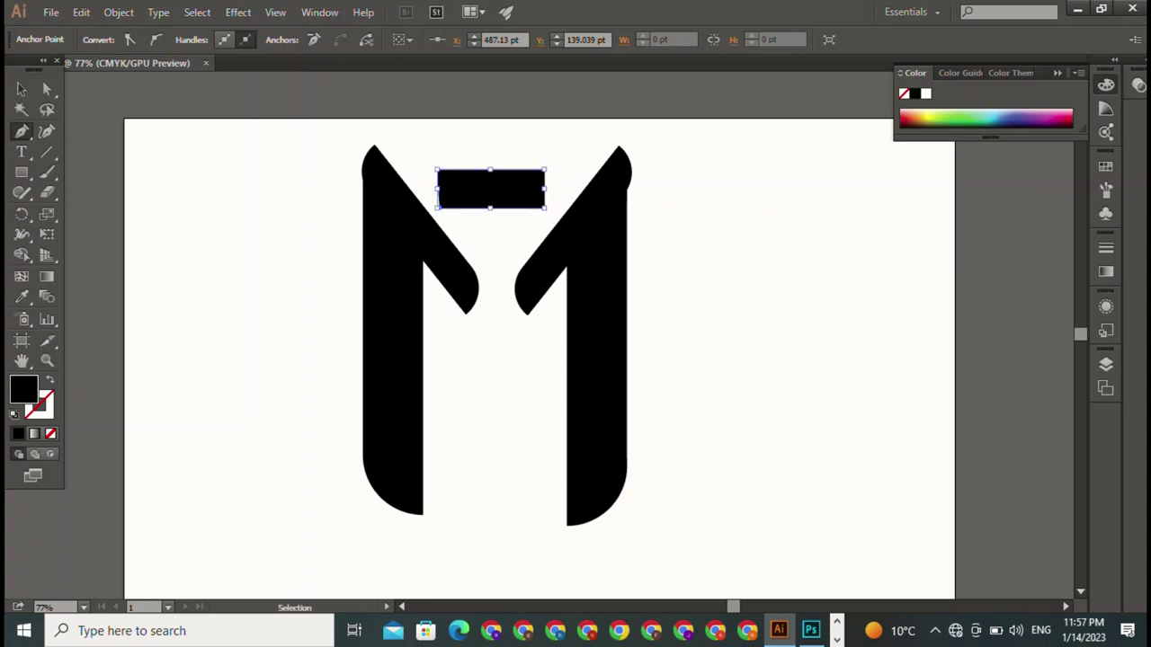
pyautogui.hotkey('ctrl', 'z')
pyautogui.click(436, 207)
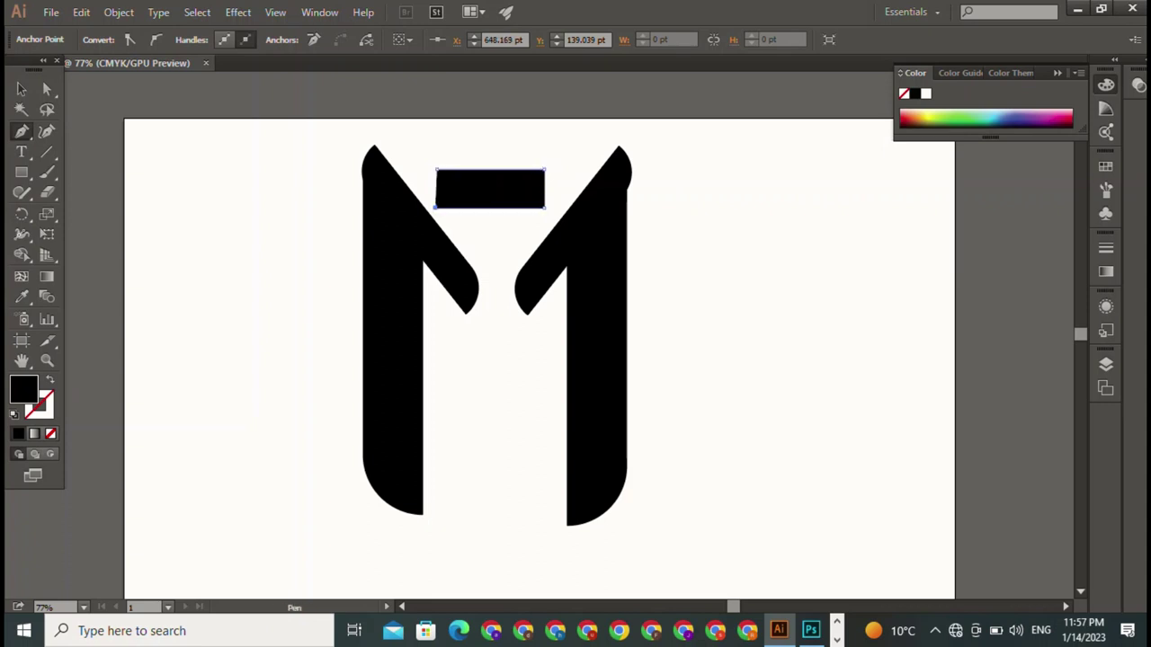
# Undo and redo the last corner to settle the black bar, then deselect it
pyautogui.hotkey('ctrl', 'z')
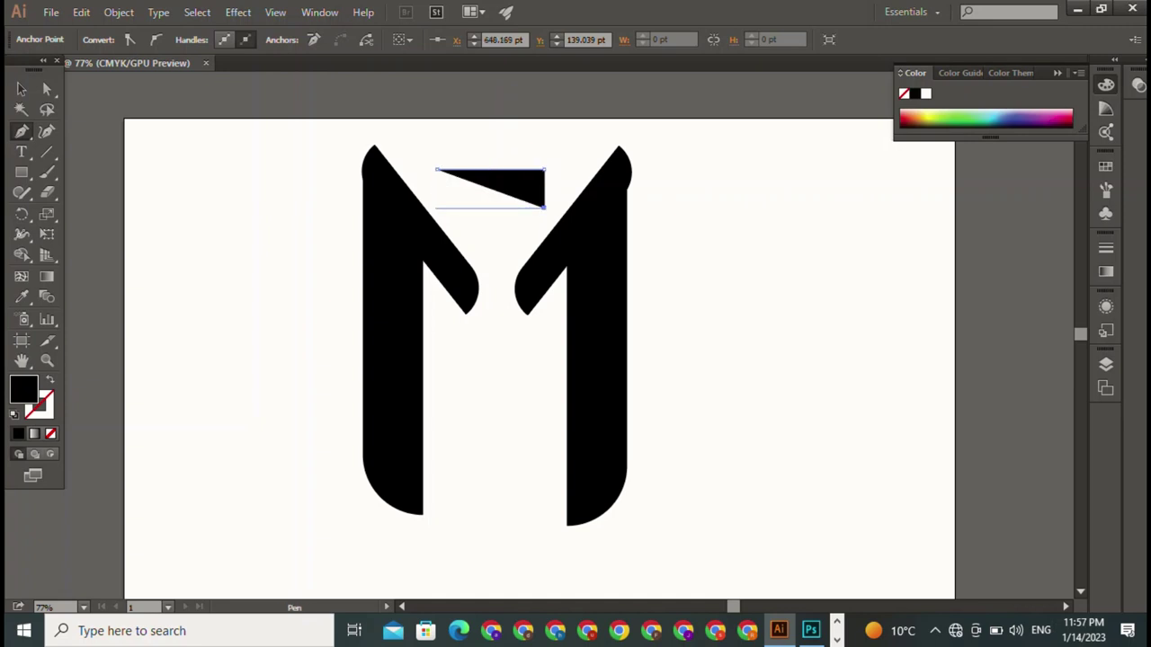
pyautogui.hotkey('ctrl', 'shift', 'z')
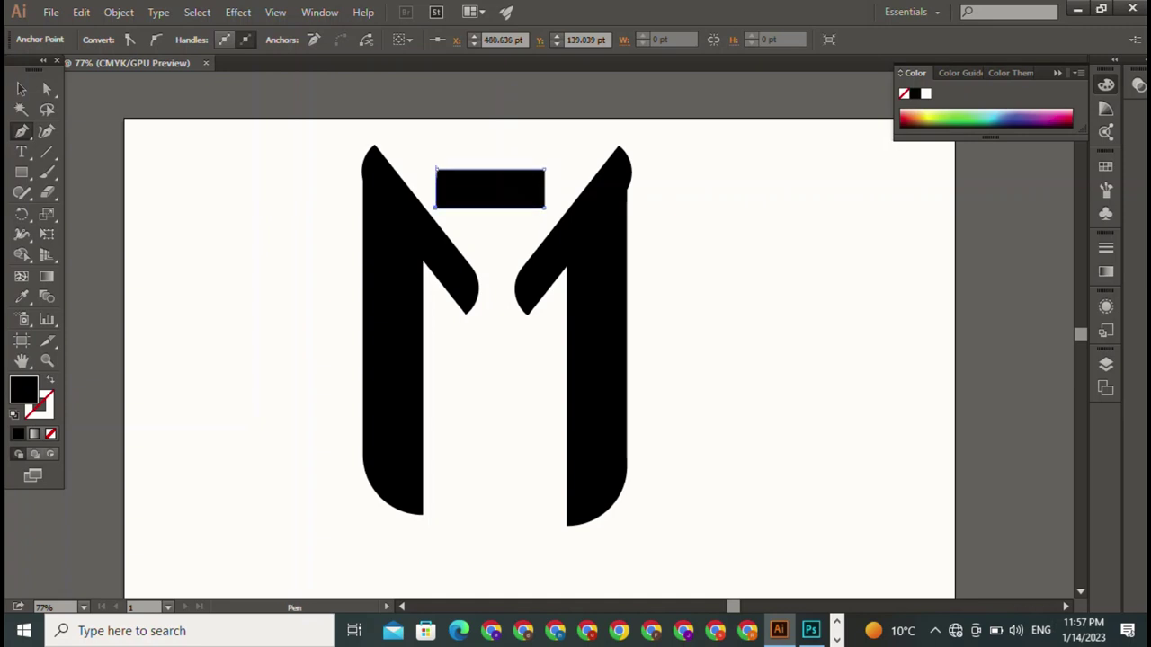
pyautogui.hotkey('ctrl', 'z')
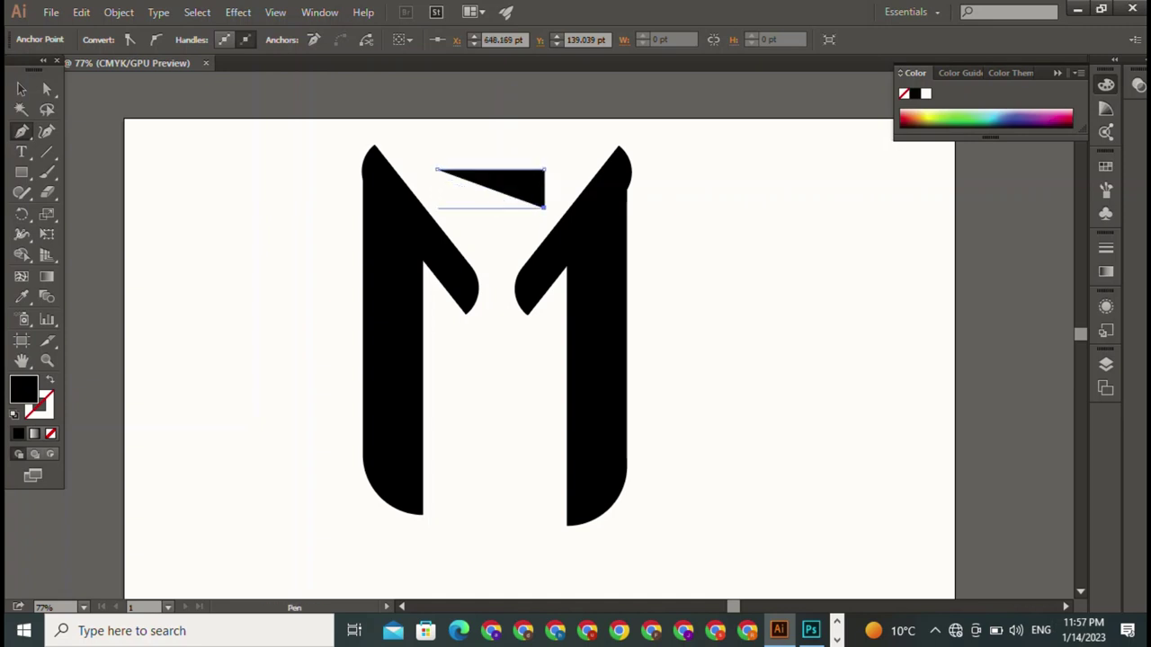
pyautogui.hotkey('ctrl', 'shift', 'z')
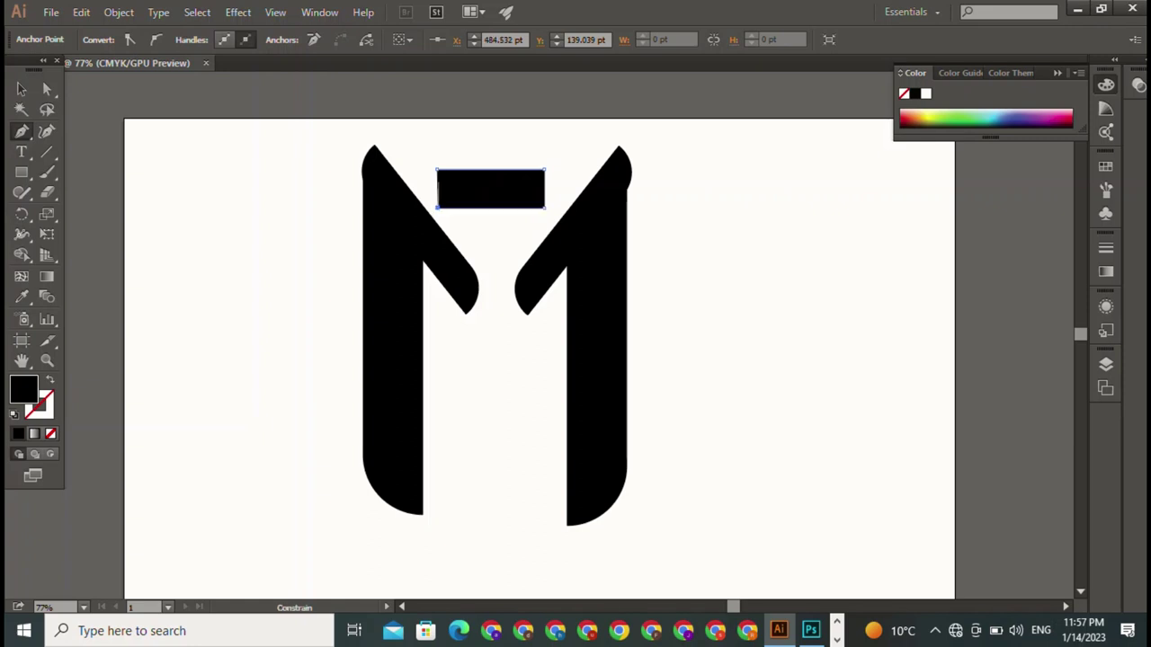
pyautogui.hotkey('ctrl', 'z')
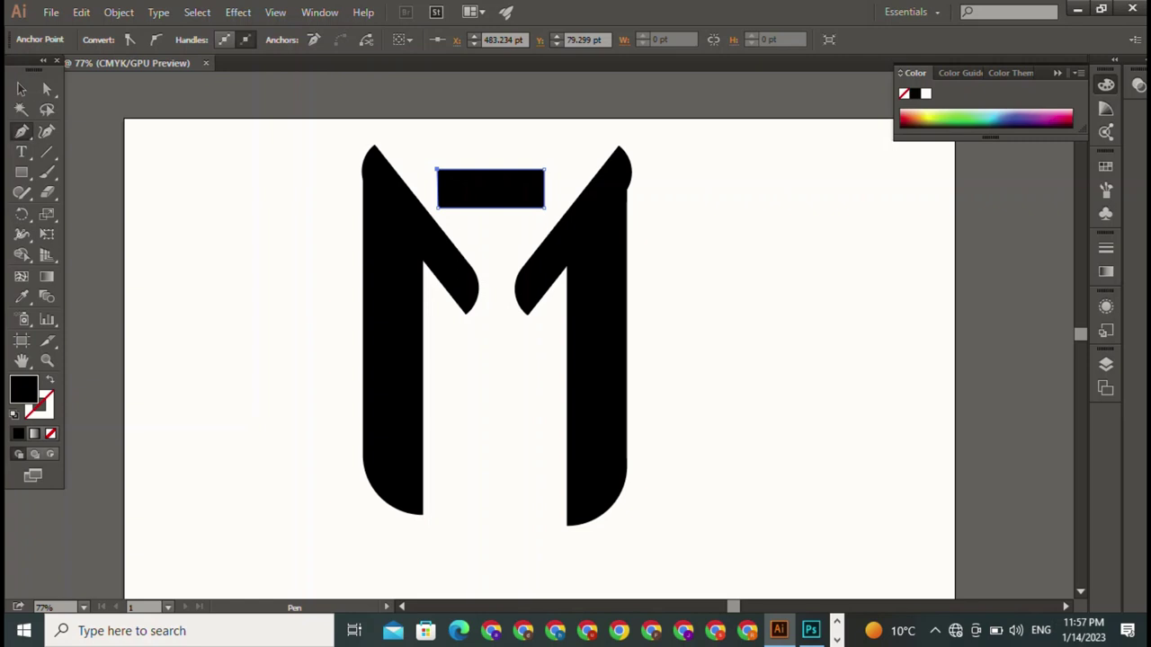
pyautogui.press('v')
pyautogui.hotkey('ctrl', 'shift', 'a')
pyautogui.click(490, 189)
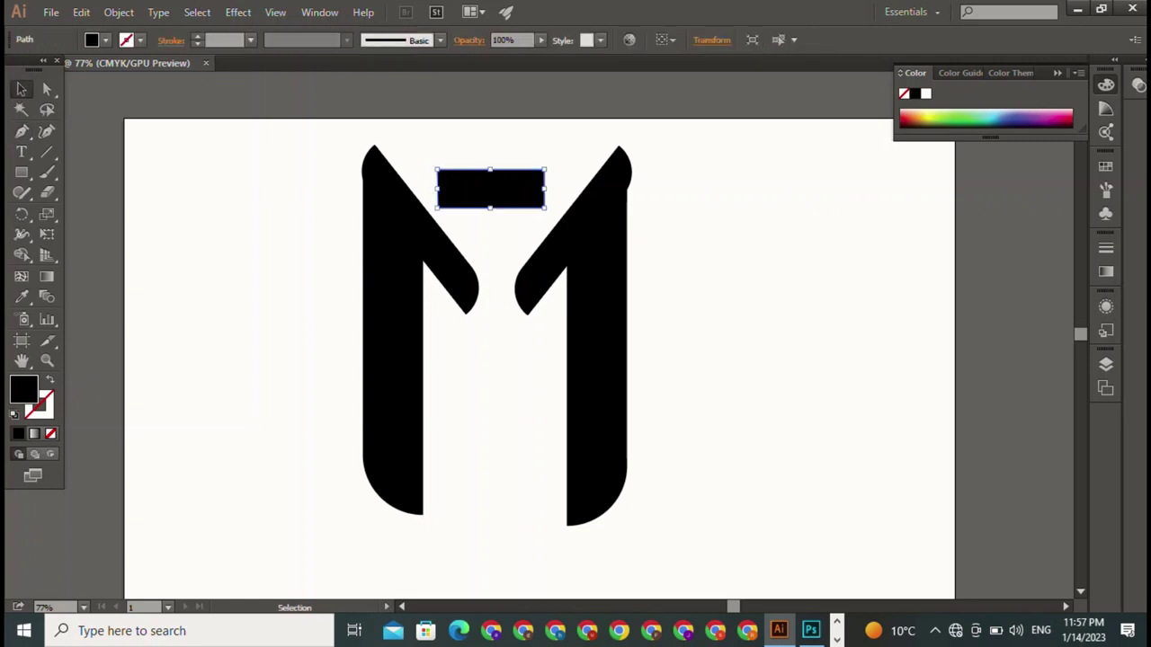
pyautogui.press('a')
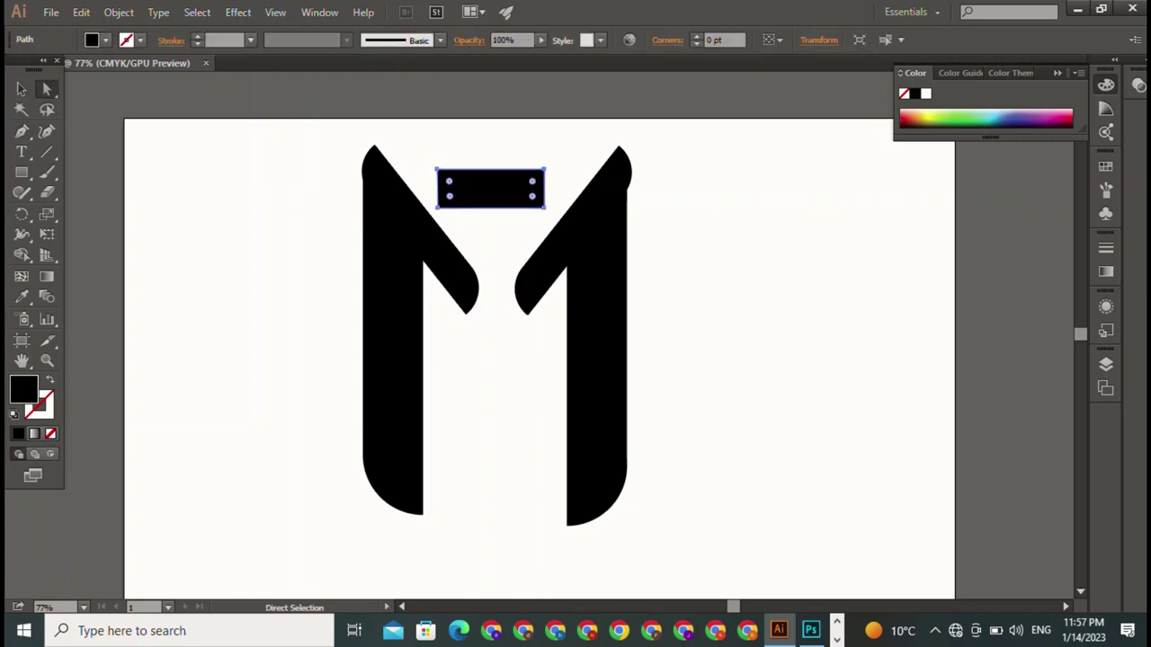
pyautogui.click(543, 169)
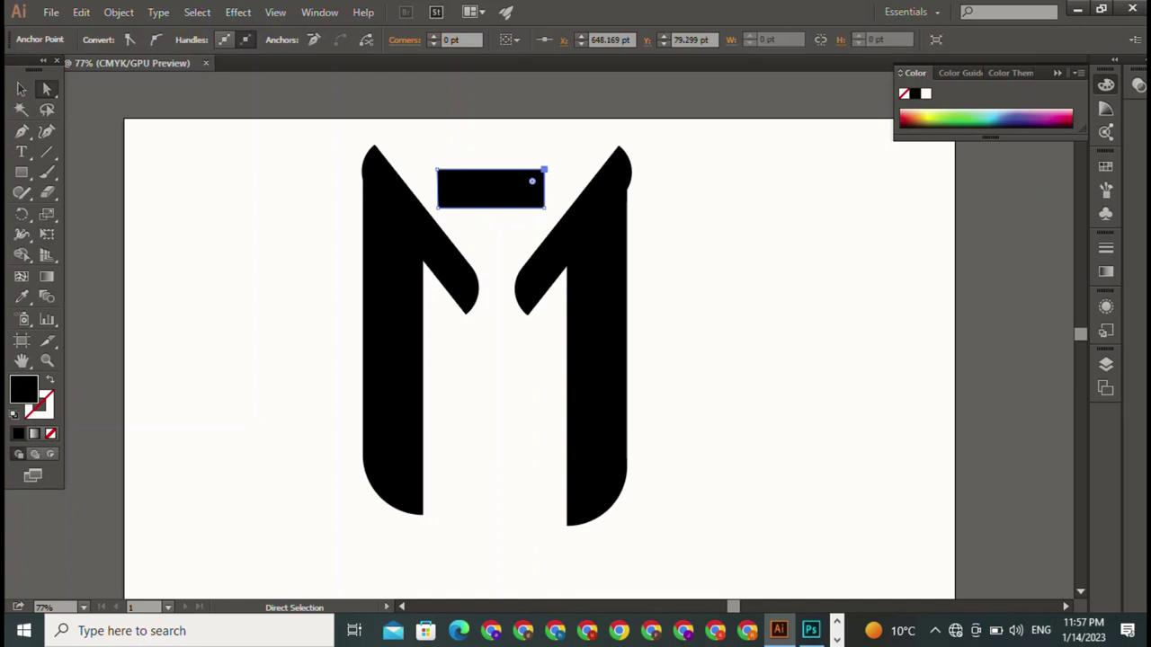
pyautogui.moveTo(532, 182); pyautogui.dragTo(525, 187)
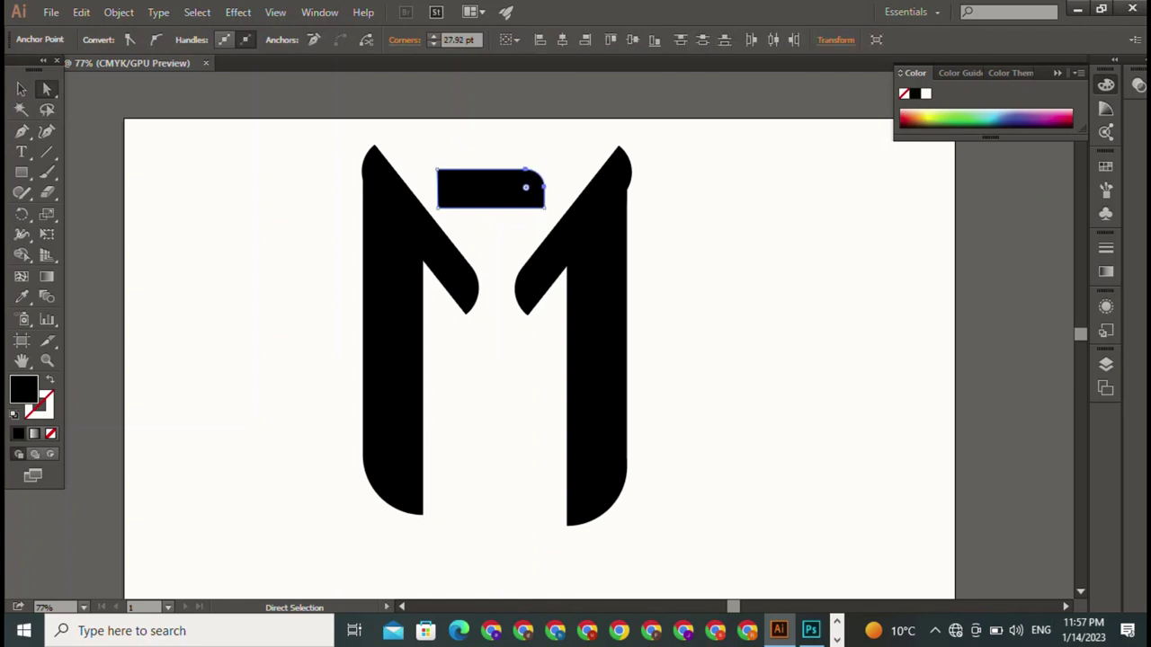
pyautogui.click(438, 169)
pyautogui.moveTo(445, 180); pyautogui.dragTo(456, 187)
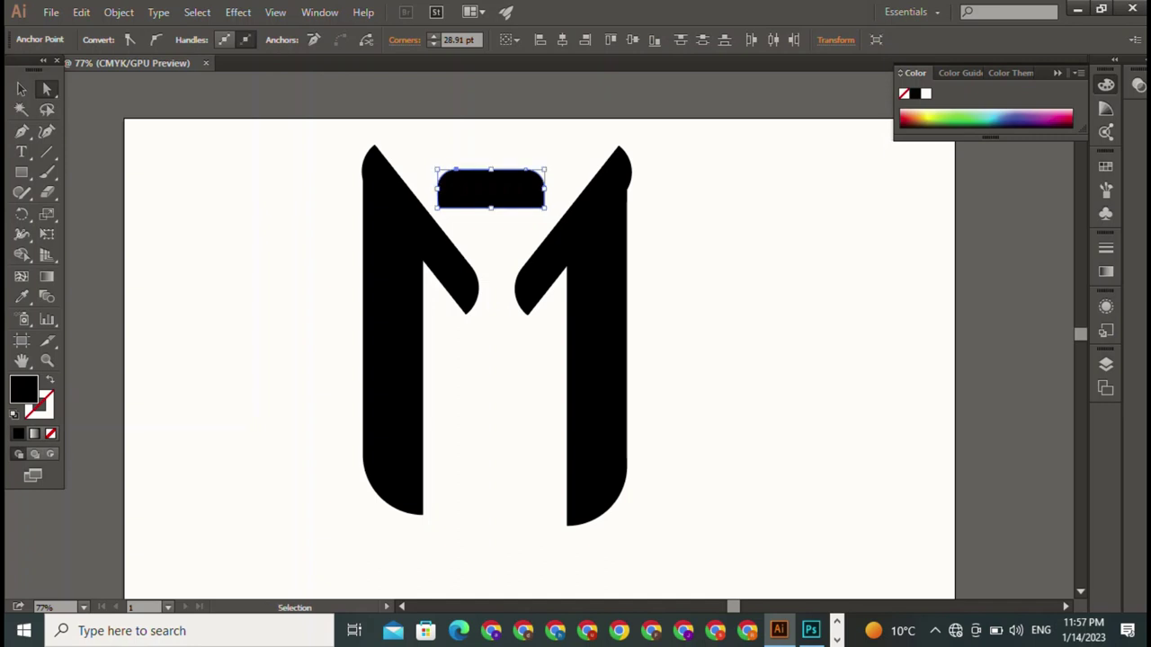
pyautogui.hotkey('ctrl', 'z')
pyautogui.hotkey('ctrl', 'z')
pyautogui.hotkey('ctrl', 'z')
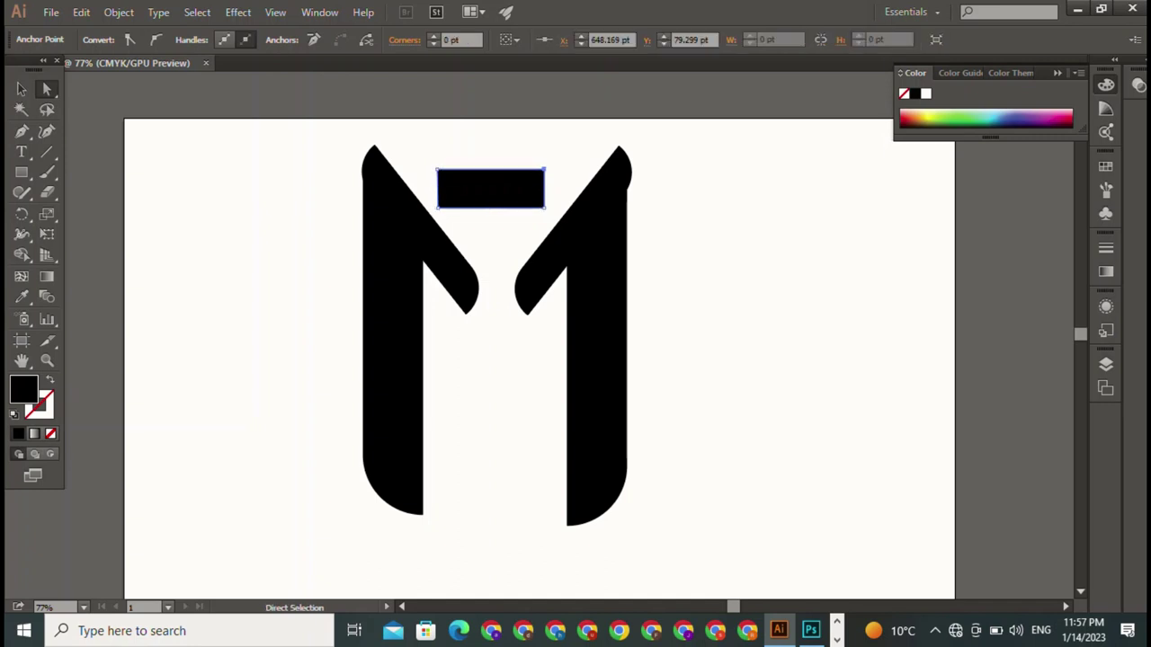
pyautogui.moveTo(423, 148)
pyautogui.mouseDown()
pyautogui.moveTo(575, 173)
pyautogui.moveTo(512, 202)
pyautogui.mouseUp()
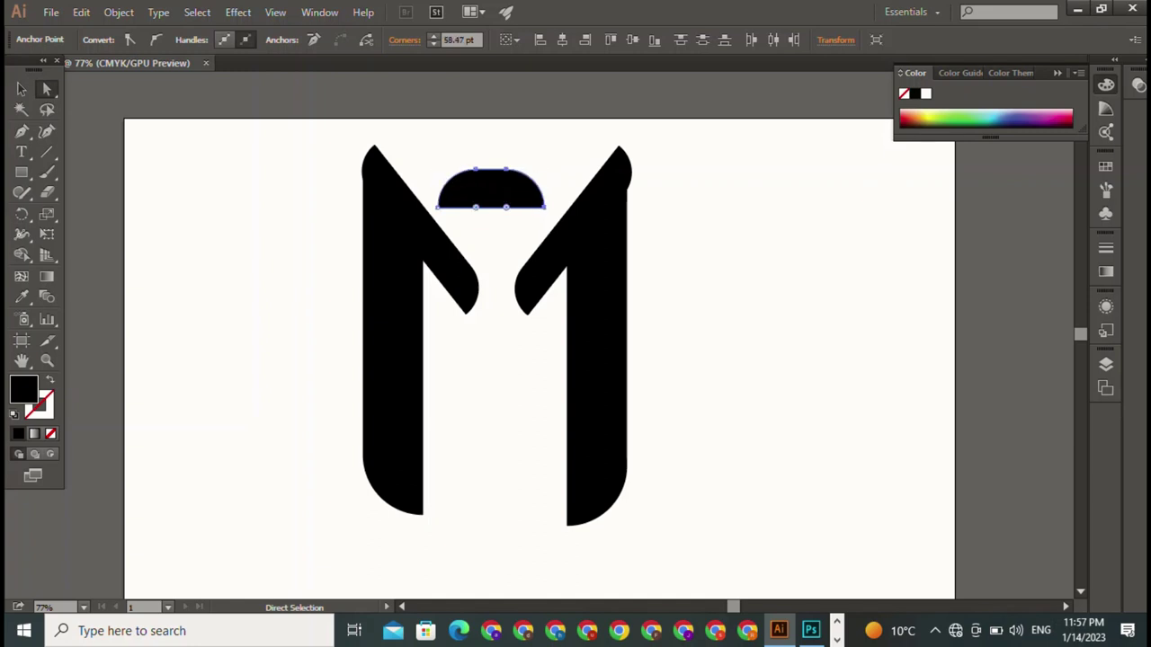
pyautogui.press('v')
pyautogui.hotkey('ctrl', 'shift', 'a')
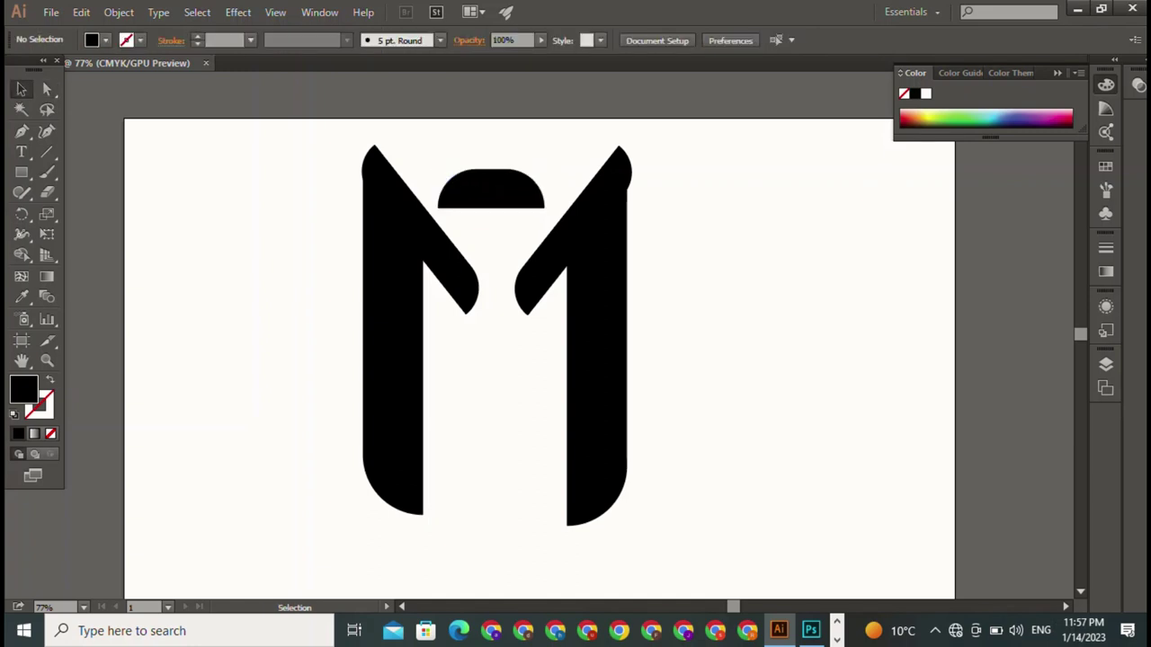
pyautogui.click(491, 191)
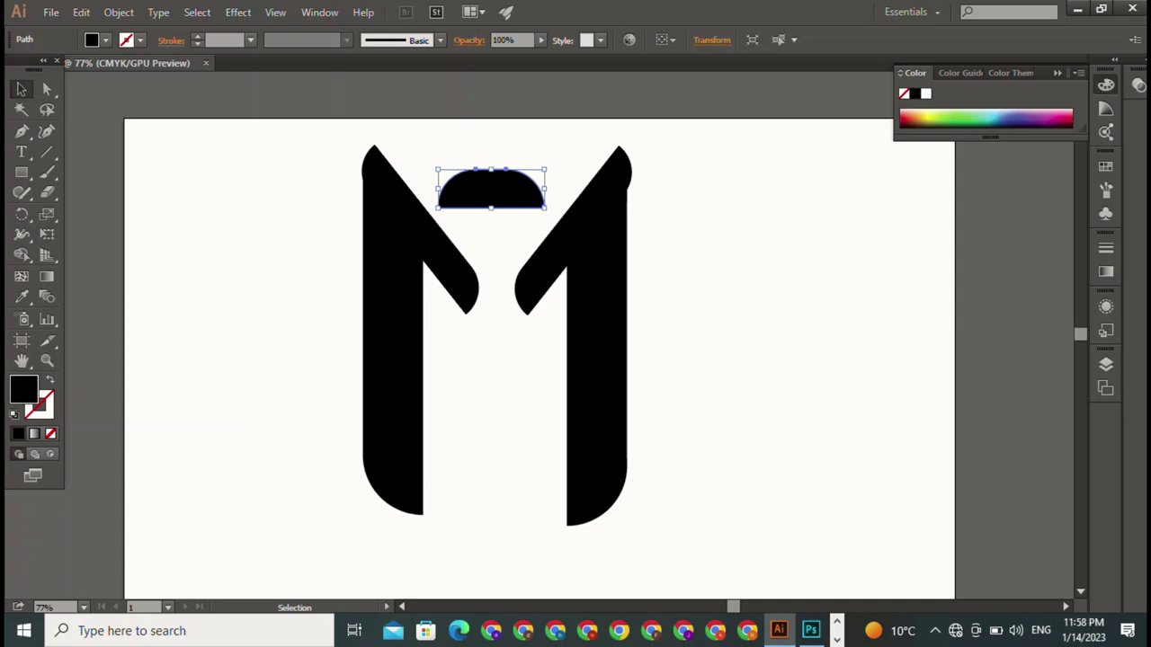
pyautogui.click(596, 378)
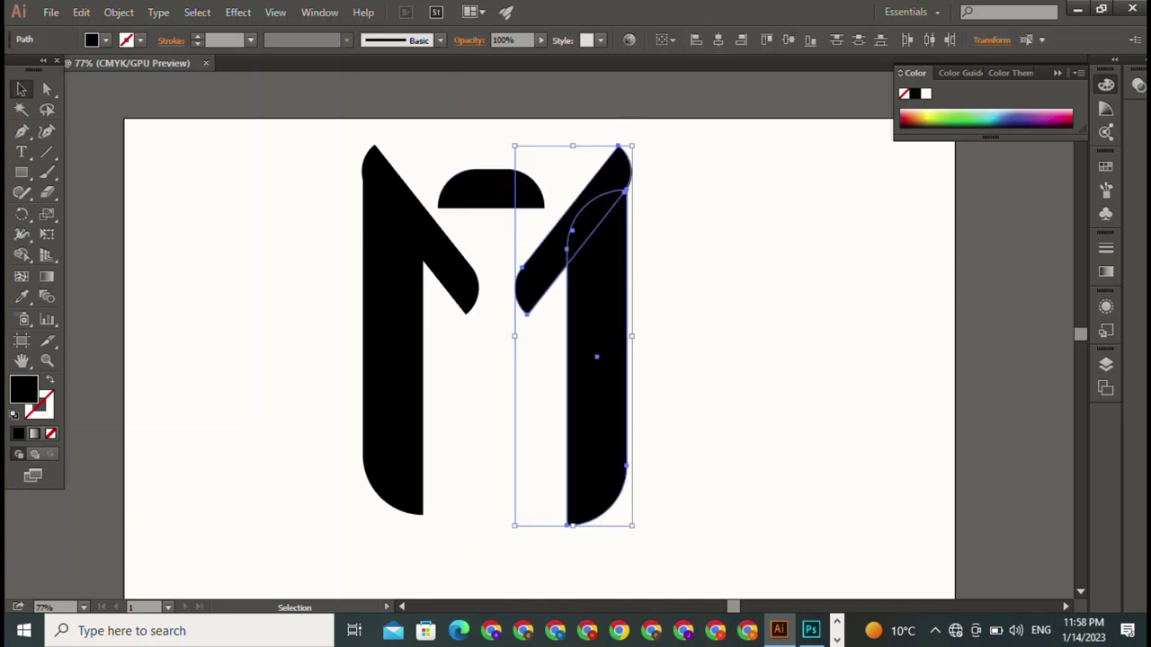
pyautogui.hotkey('ctrl', 'shift', 'a')
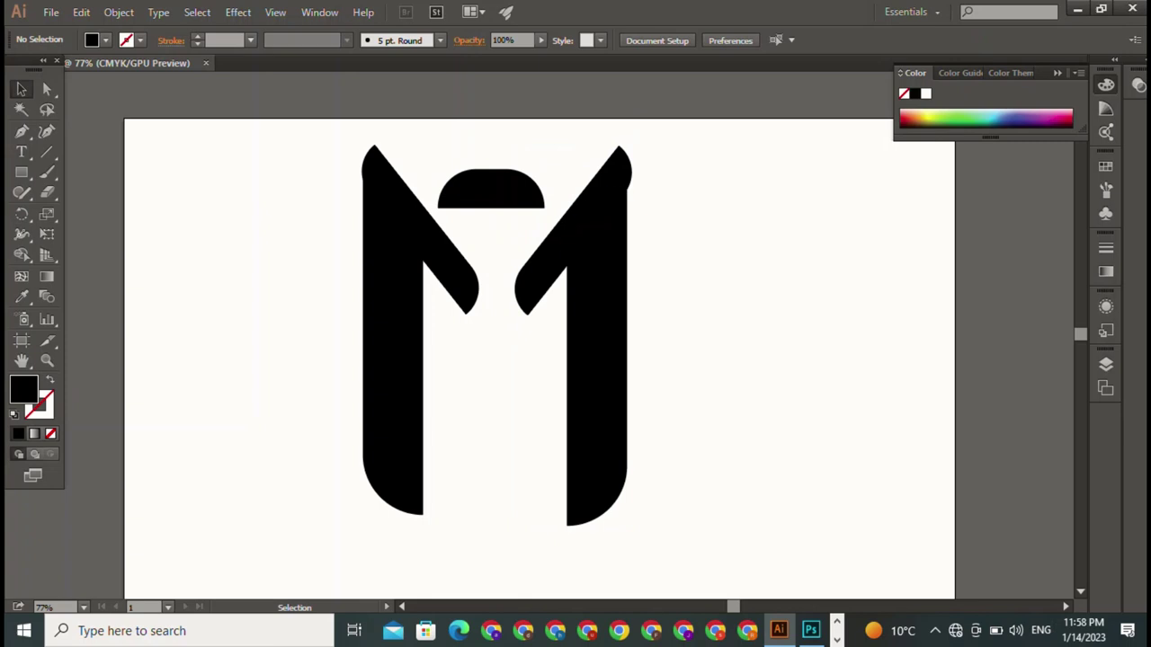
pyautogui.click(596, 405)
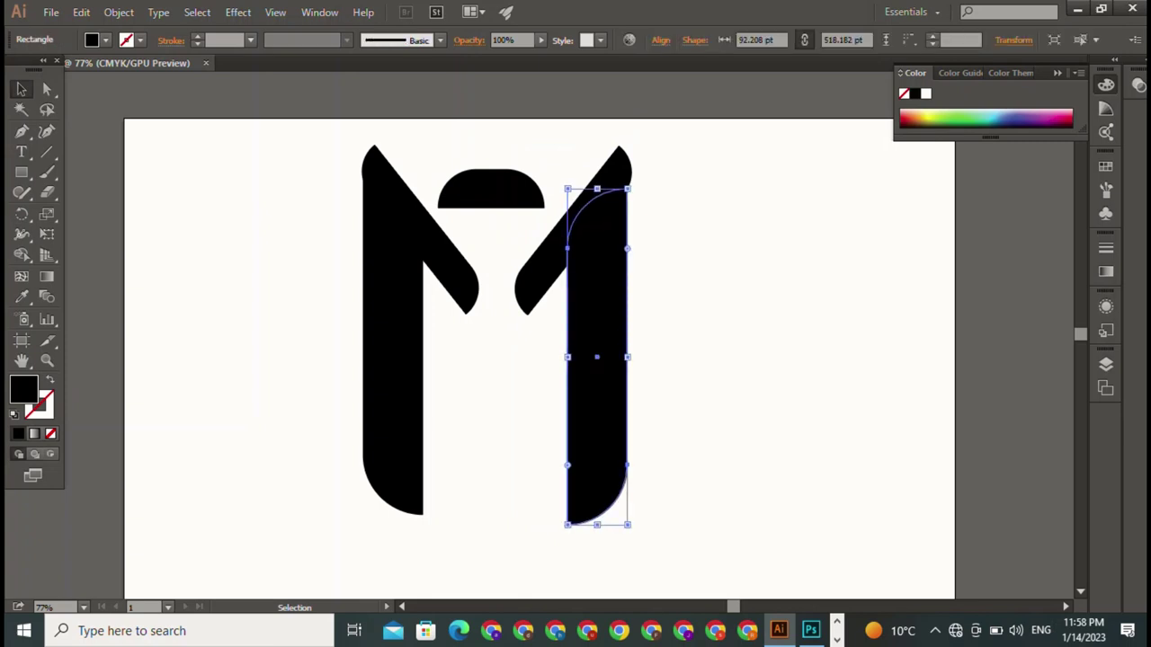
pyautogui.hotkey('ctrl', 'shift', 'a')
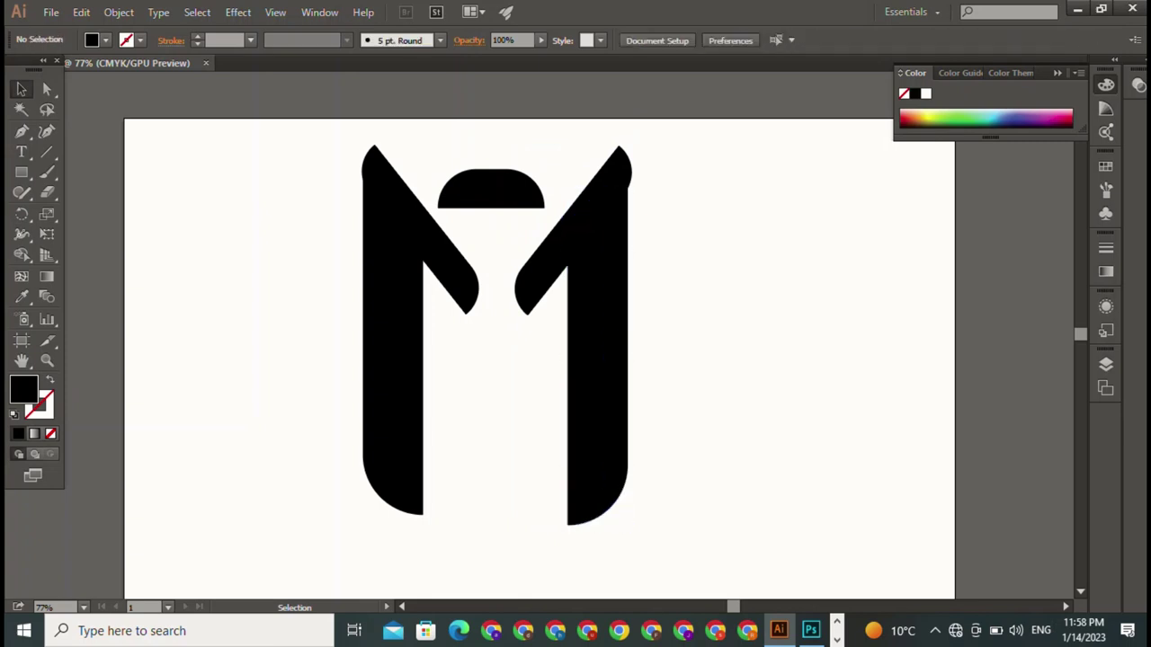
pyautogui.click(566, 236)
pyautogui.hotkey('ctrl', 'shift', 'a')
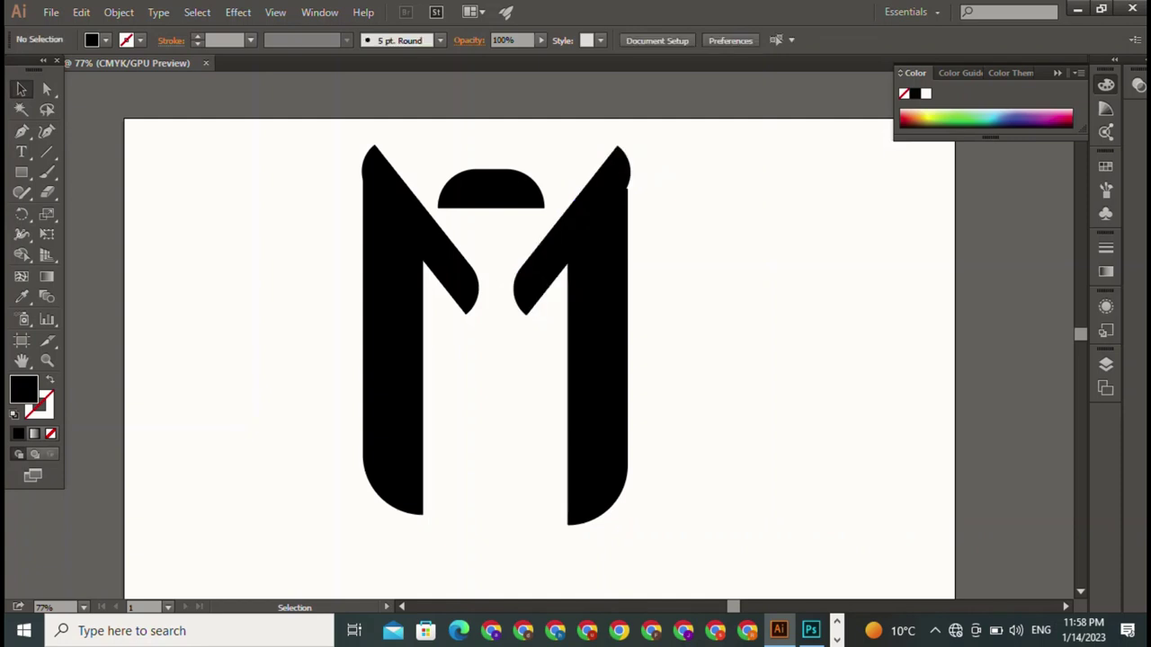
pyautogui.click(572, 232)
pyautogui.hotkey('ctrl', 'shift', 'a')
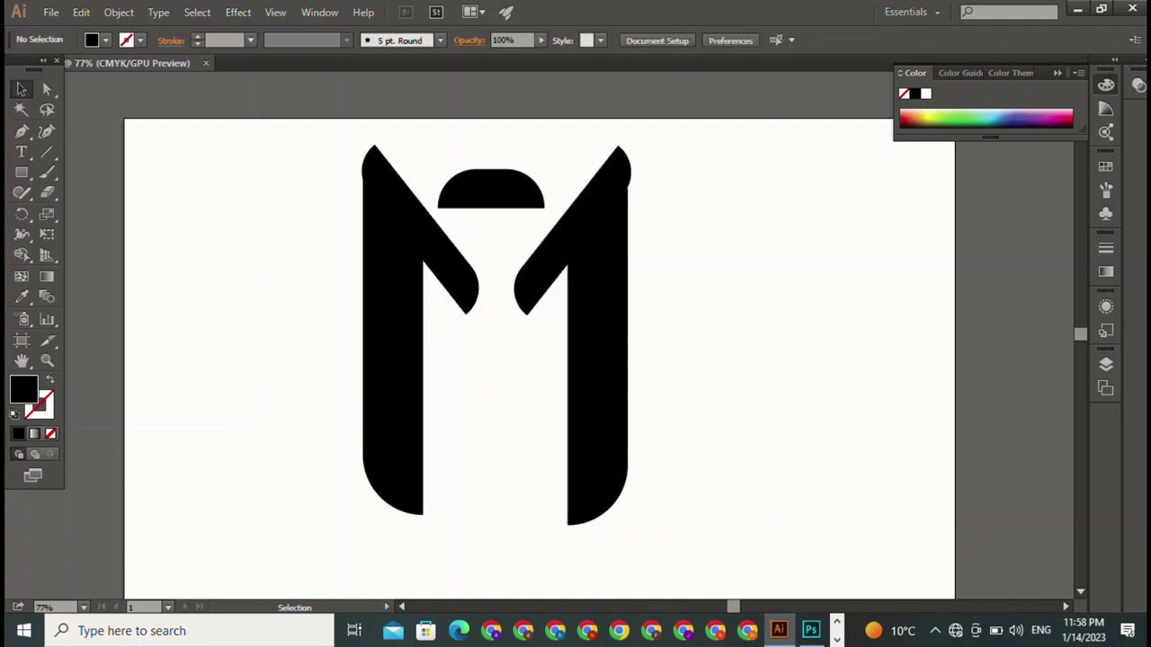
# Pen-draw a thin vertical stem with an angled foot to the right of the M
pyautogui.press('p')
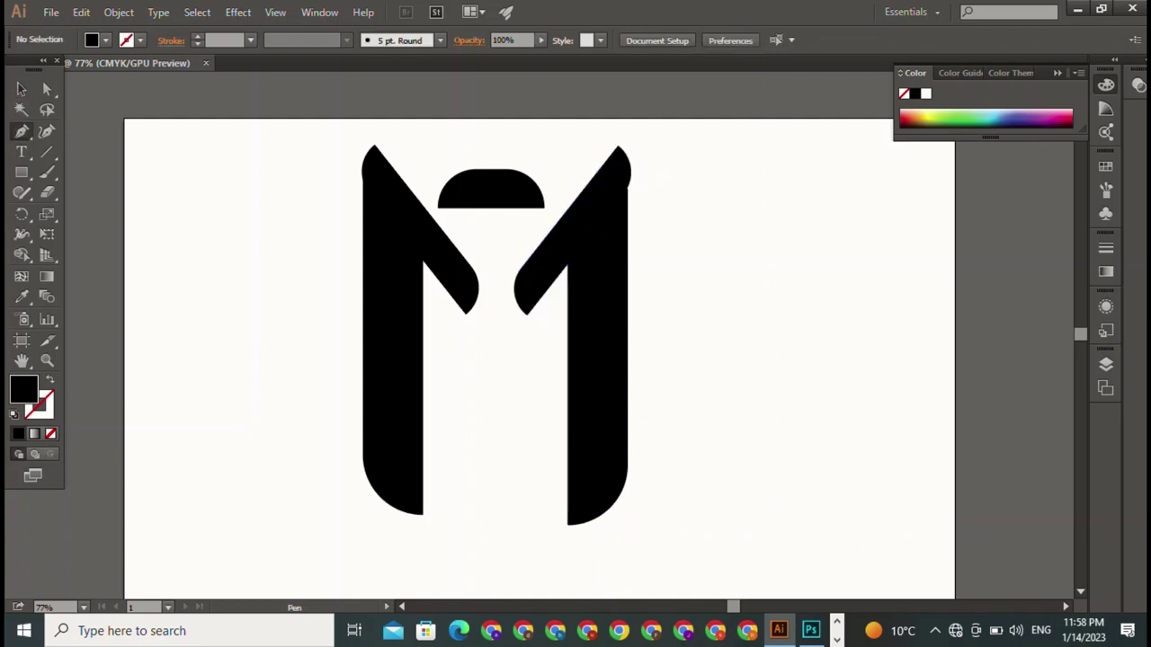
pyautogui.click(800, 171)
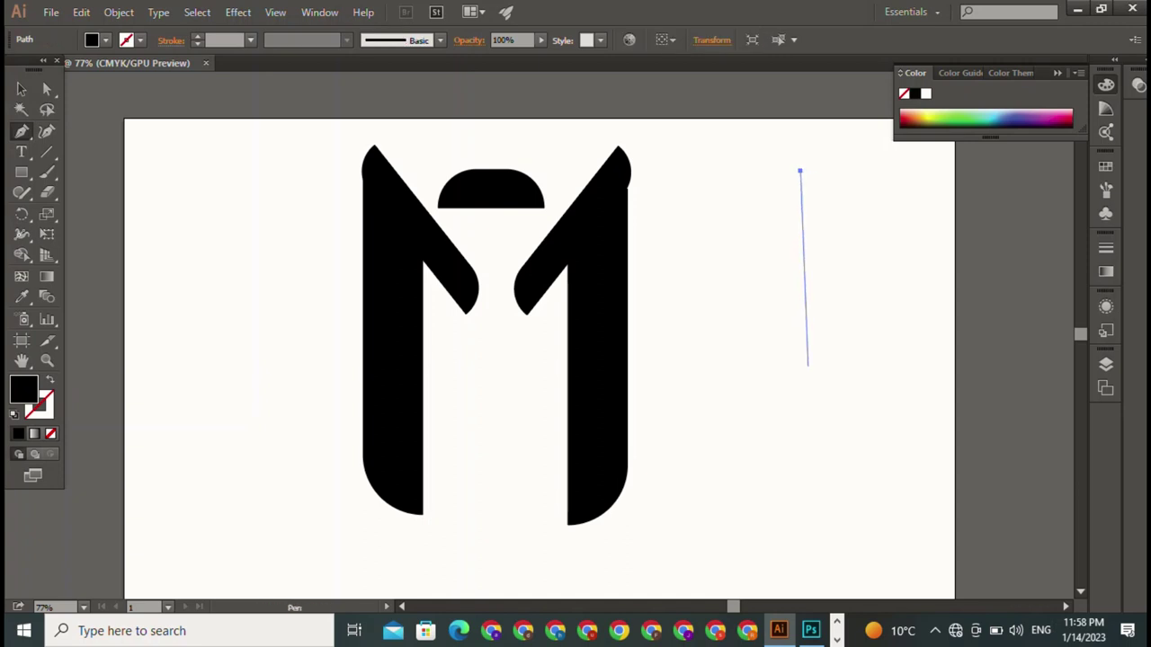
pyautogui.moveTo(800, 366)
pyautogui.mouseDown()
pyautogui.moveTo(751, 413)
pyautogui.moveTo(768, 398)
pyautogui.mouseUp()
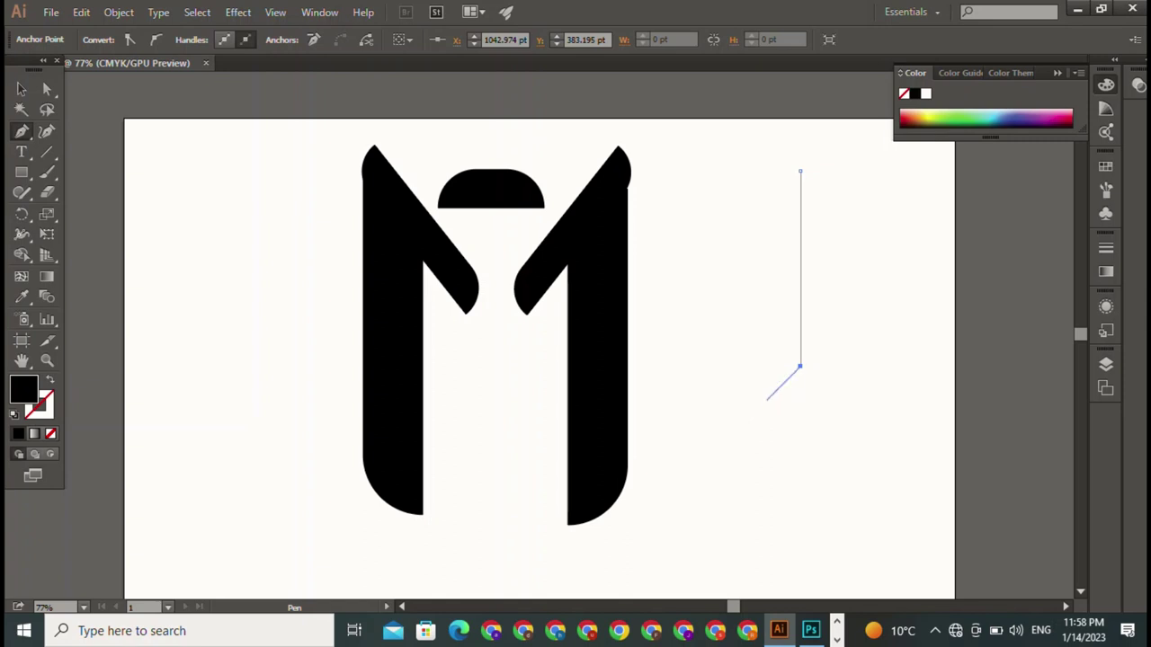
pyautogui.click(767, 399)
pyautogui.click(815, 399)
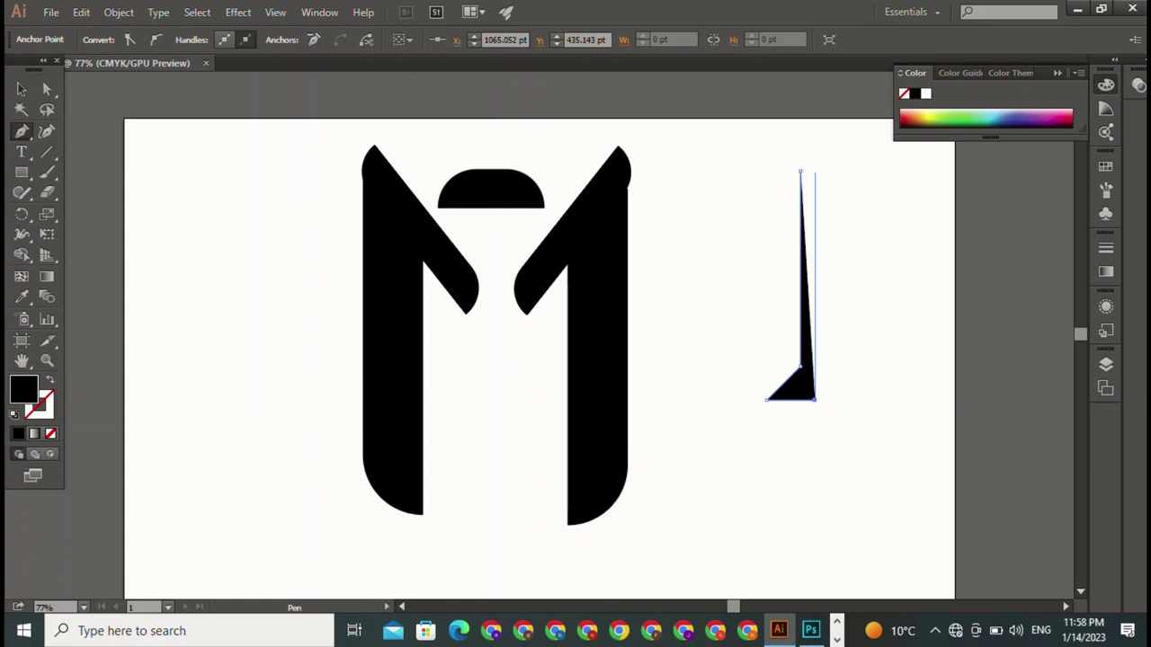
pyautogui.click(814, 169)
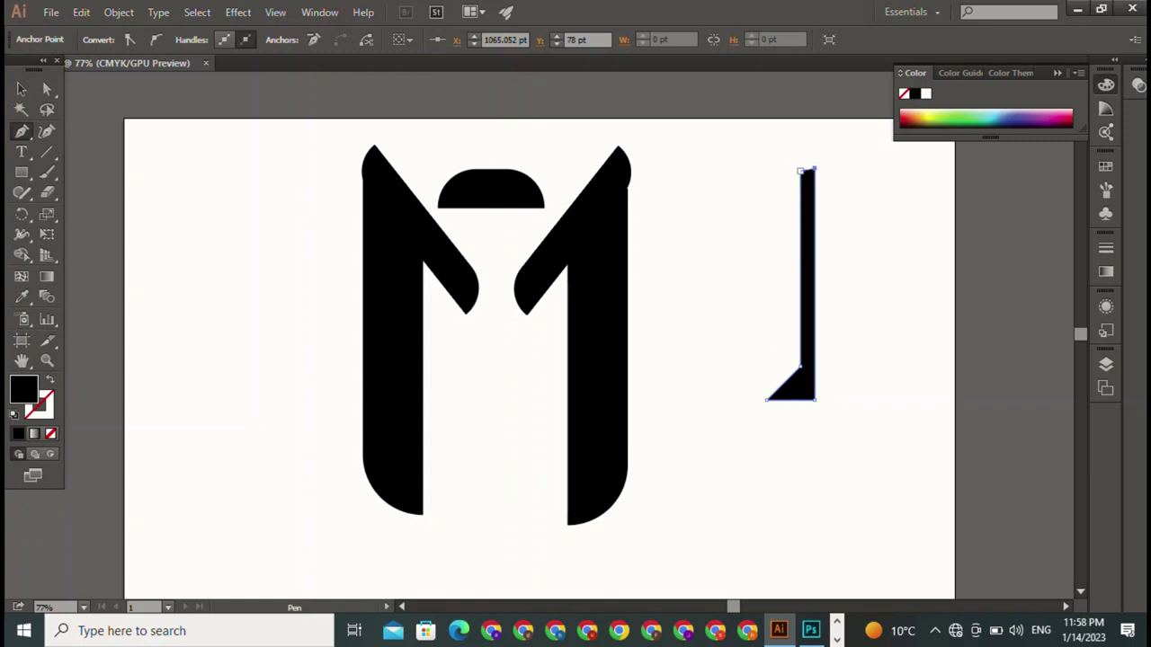
# Move the stem under the dome at the M's centre and select the dome
pyautogui.press('v')
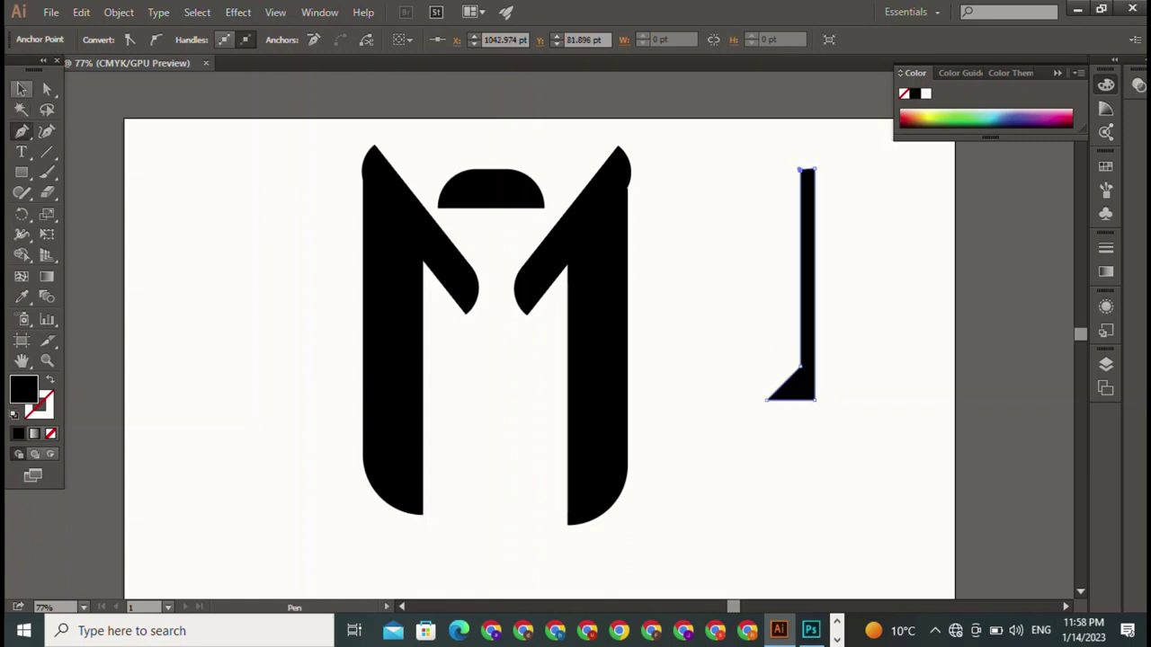
pyautogui.hotkey('ctrl', 'shift', 'a')
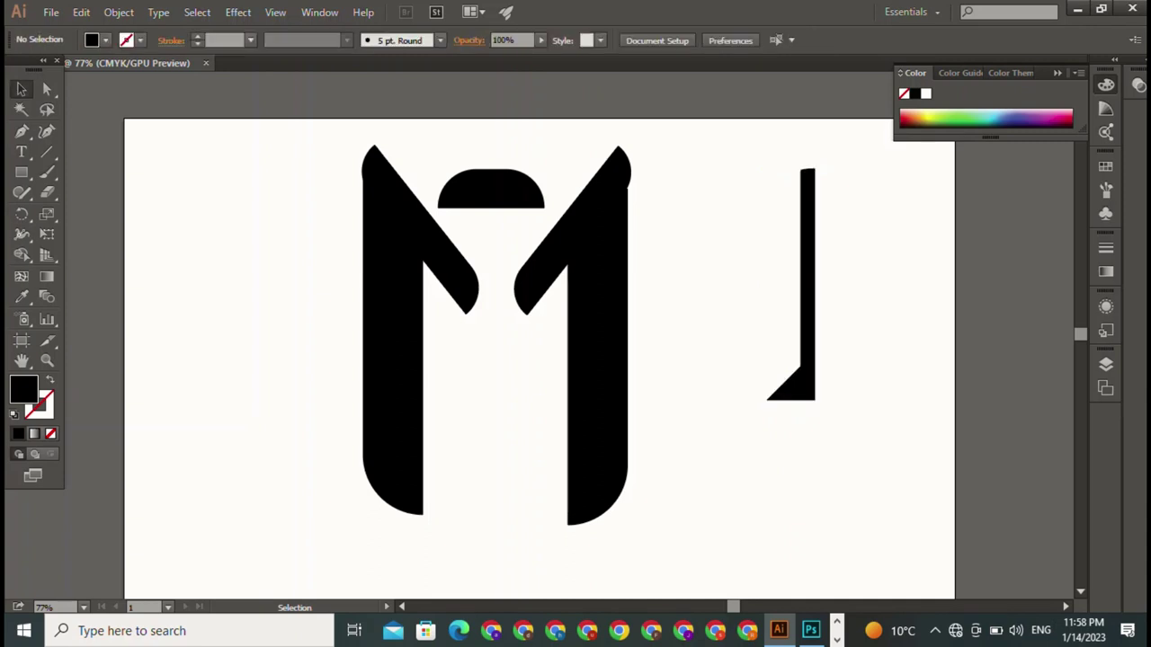
pyautogui.moveTo(807, 270); pyautogui.dragTo(491, 293)
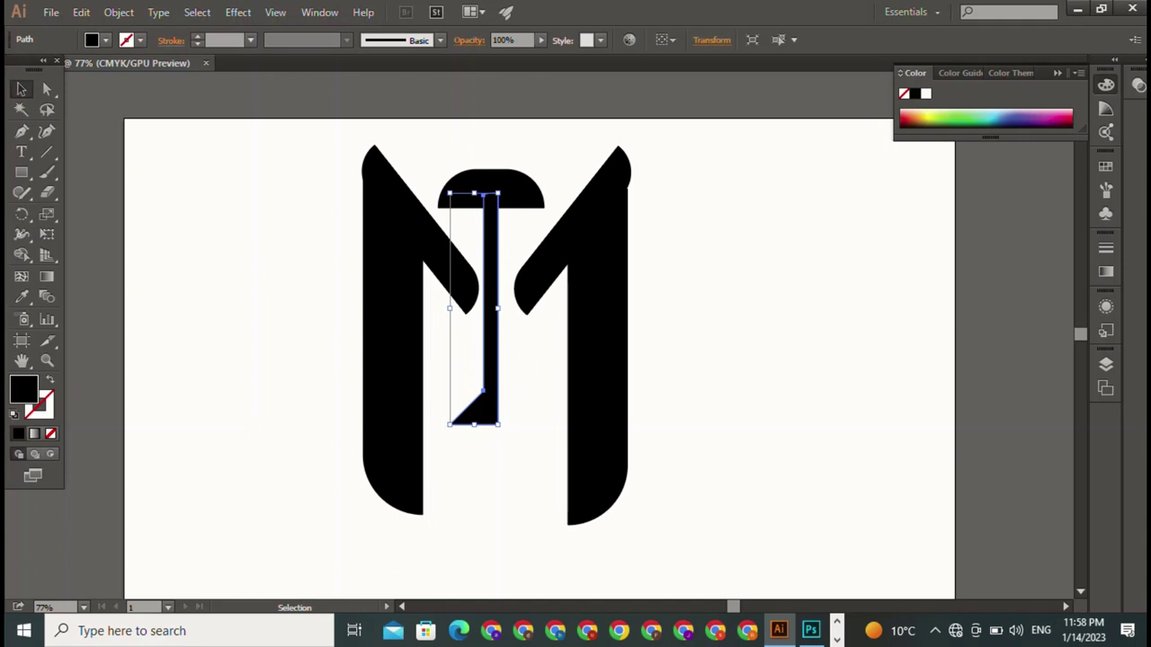
pyautogui.hotkey('ctrl', 'shift', 'a')
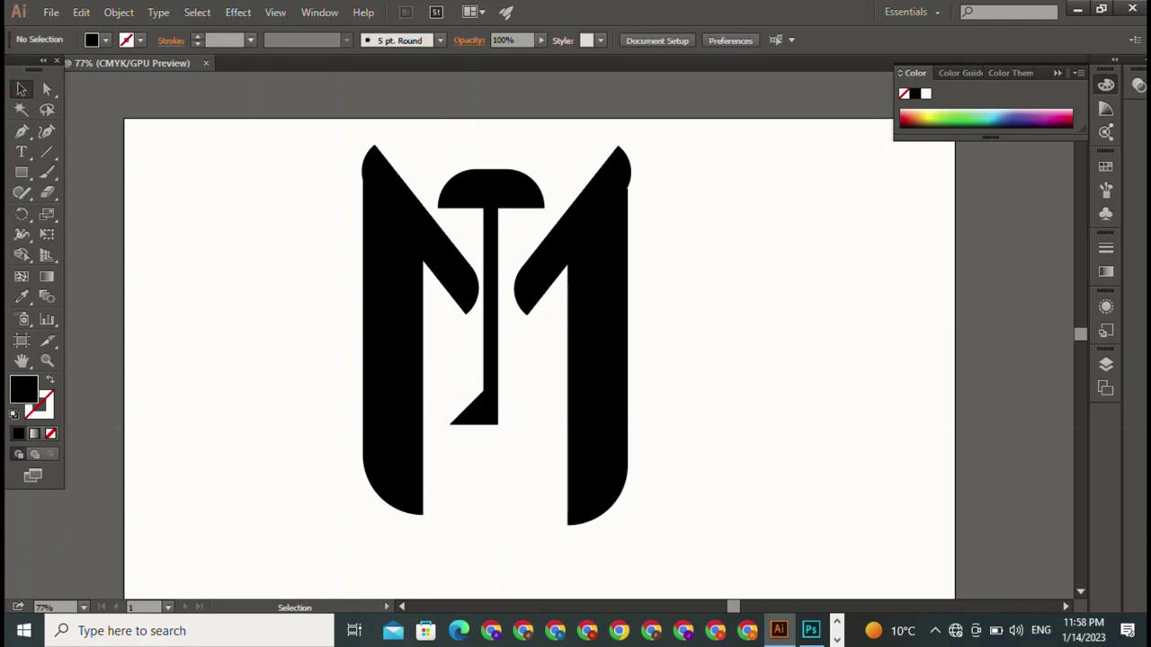
pyautogui.click(490, 189)
# Draw a small black triangle with the Pen tool to the right of the M
pyautogui.hotkey('ctrl', 'shift', 'a')
pyautogui.click(22, 131)
pyautogui.click(808, 175)
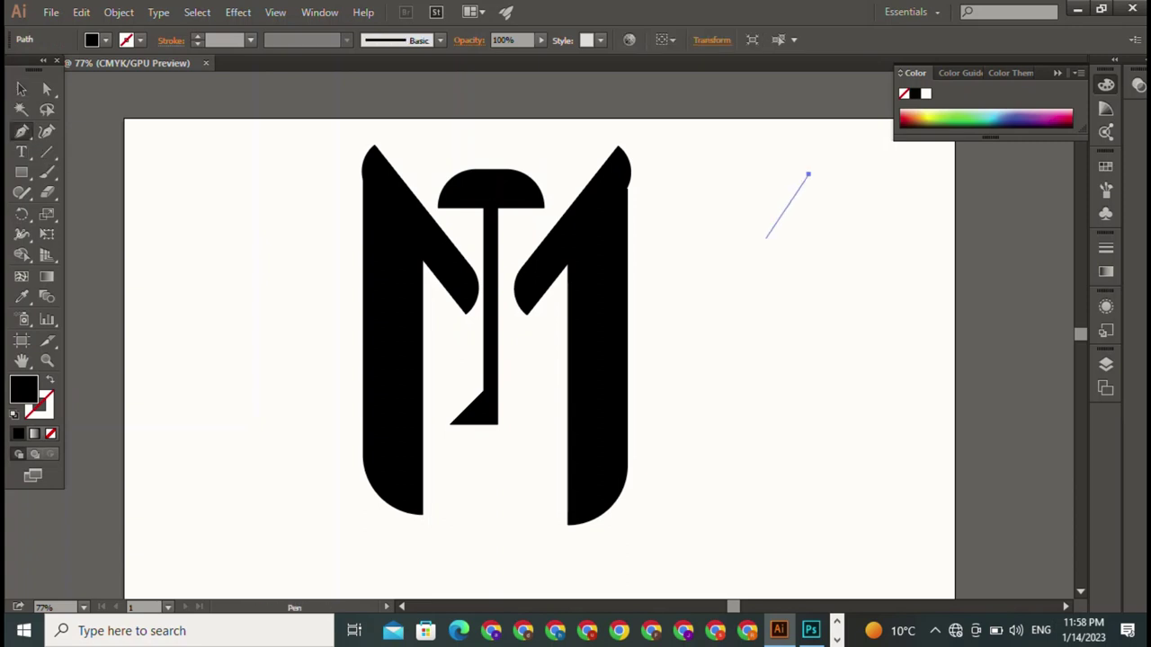
pyautogui.click(765, 237)
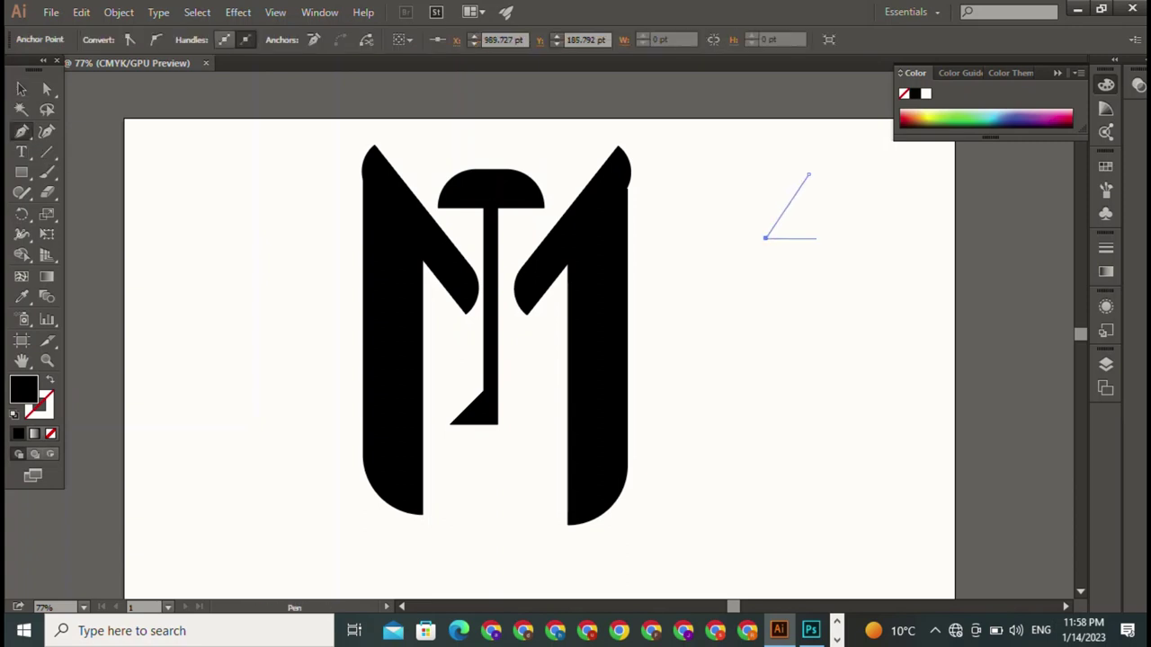
pyautogui.click(816, 238)
pyautogui.click(808, 174)
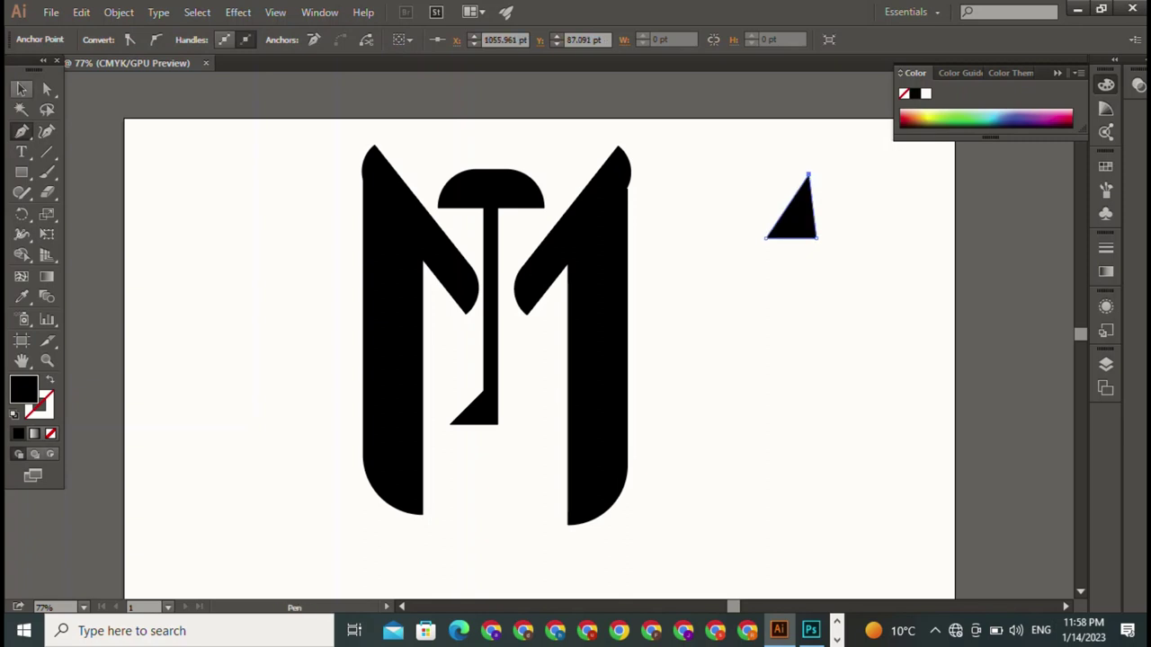
pyautogui.click(22, 88)
# Duplicate the triangle to the right and reflect the copy vertically
pyautogui.click(795, 214)
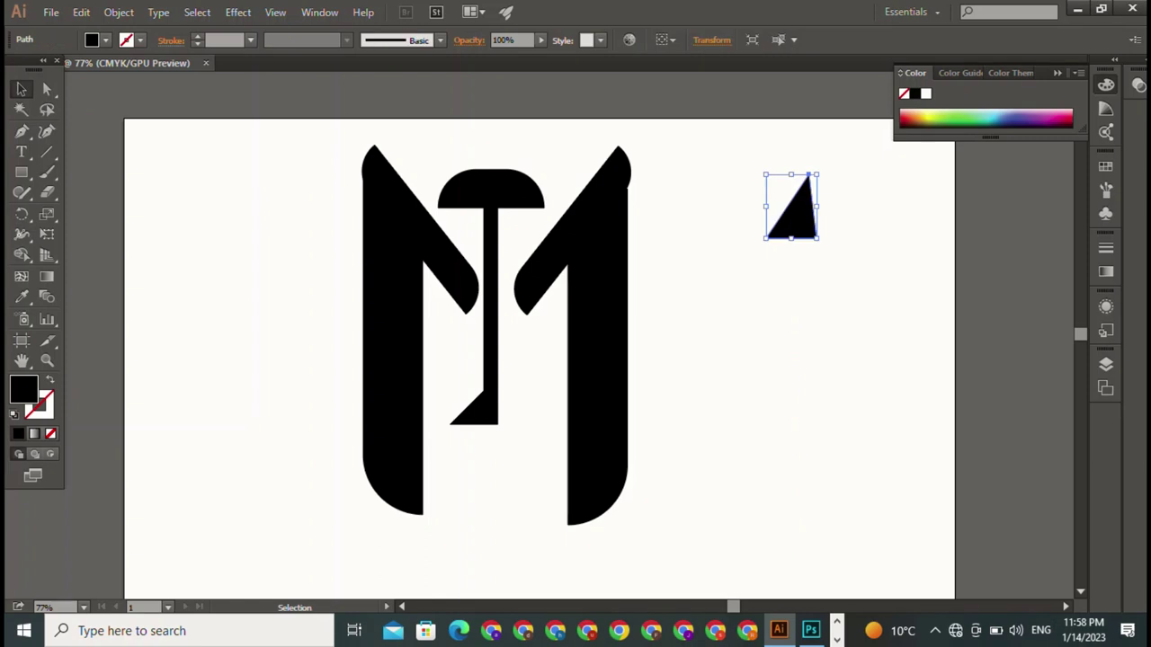
pyautogui.keyDown('alt'); pyautogui.moveTo(795, 214); pyautogui.dragTo(900, 214); pyautogui.keyUp('alt')
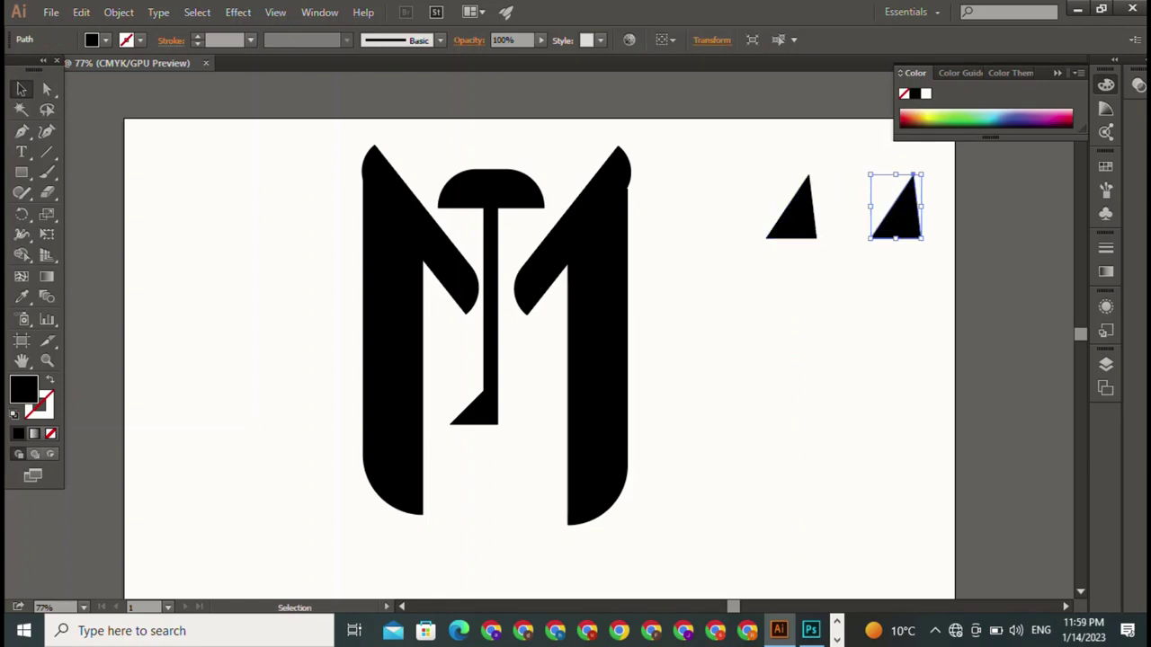
pyautogui.rightClick(898, 209)
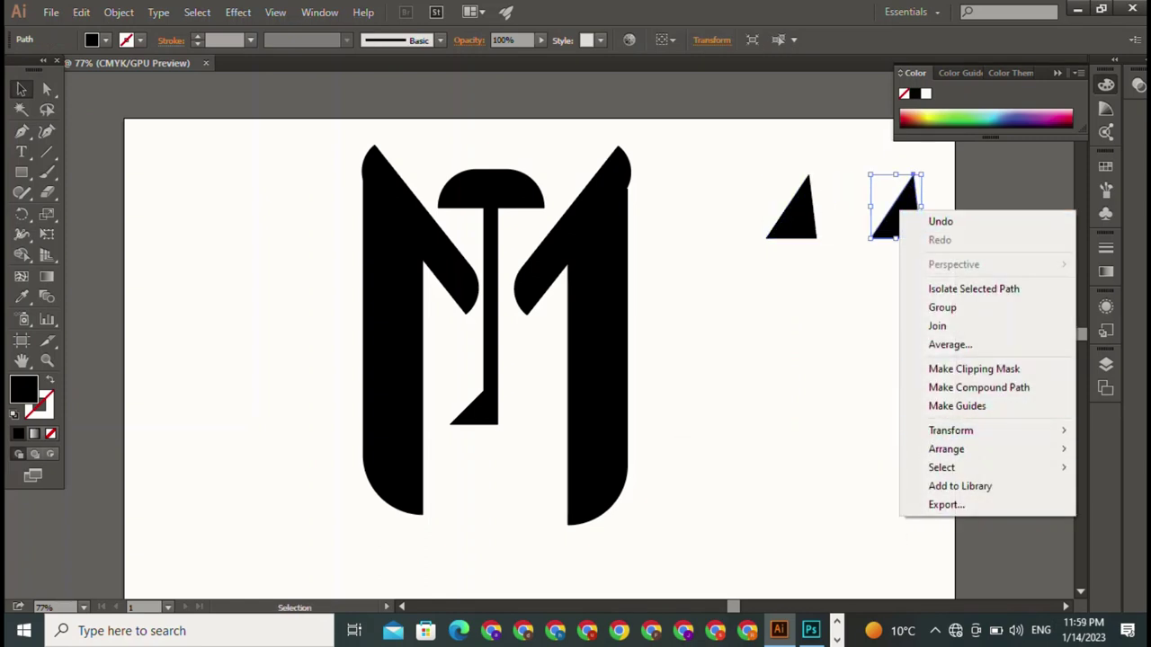
pyautogui.click(720, 491)
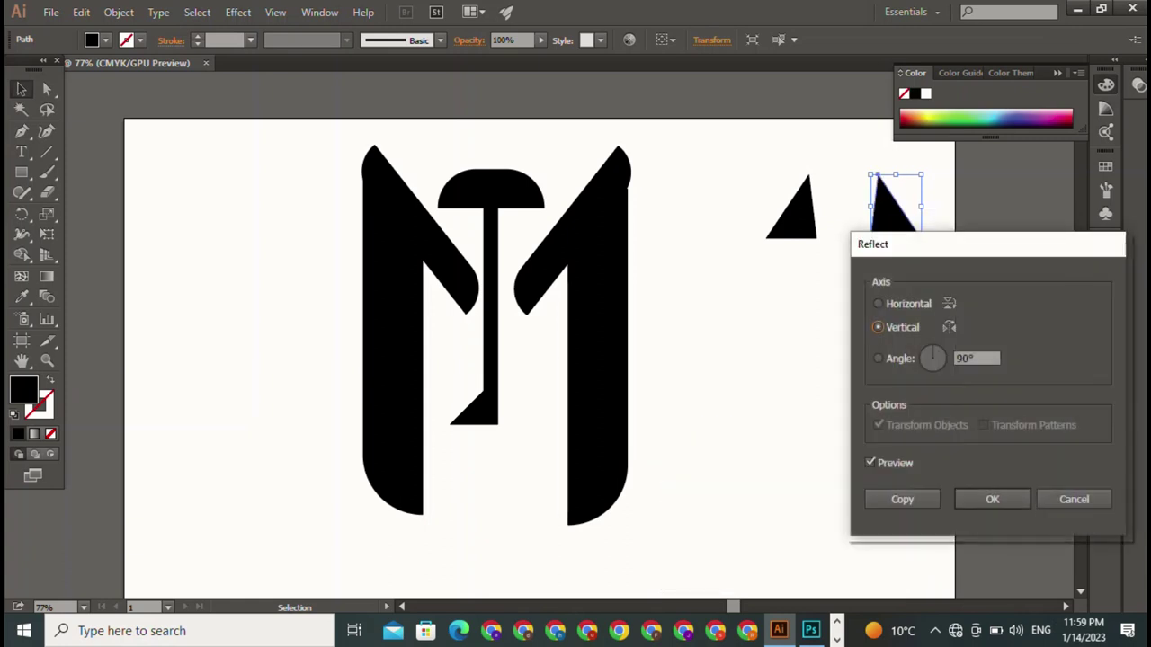
pyautogui.click(992, 499)
pyautogui.hotkey('ctrl', 'shift', 'a')
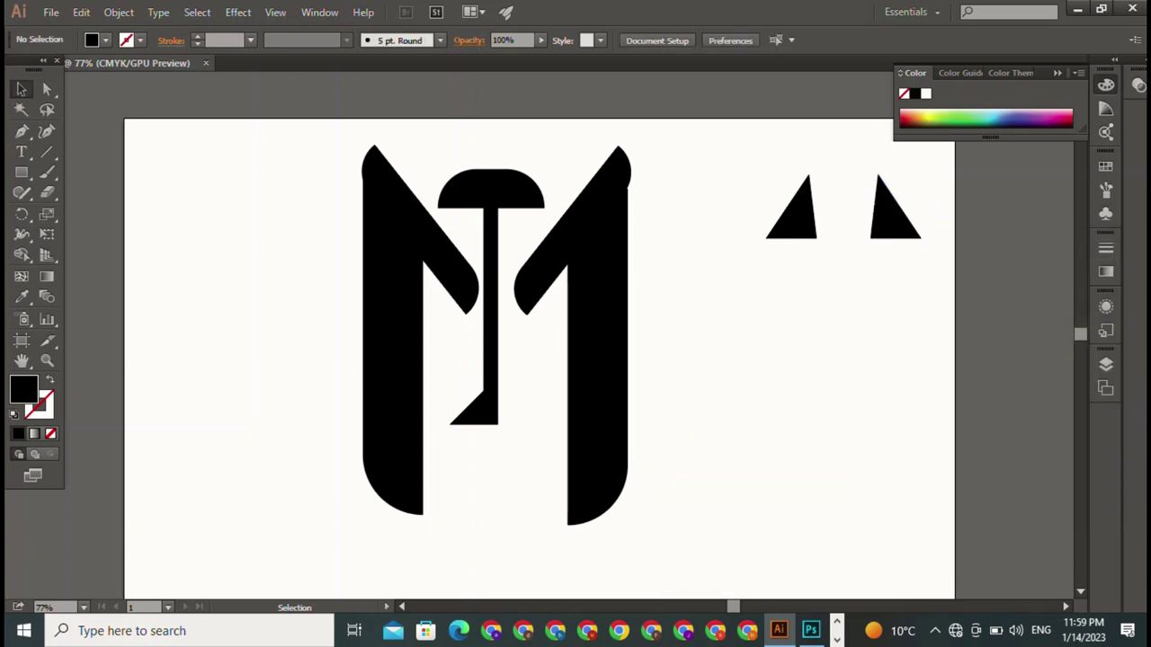
# Move both triangles together onto the top of the dome
pyautogui.click(894, 212)
pyautogui.moveTo(935, 225); pyautogui.dragTo(793, 219)
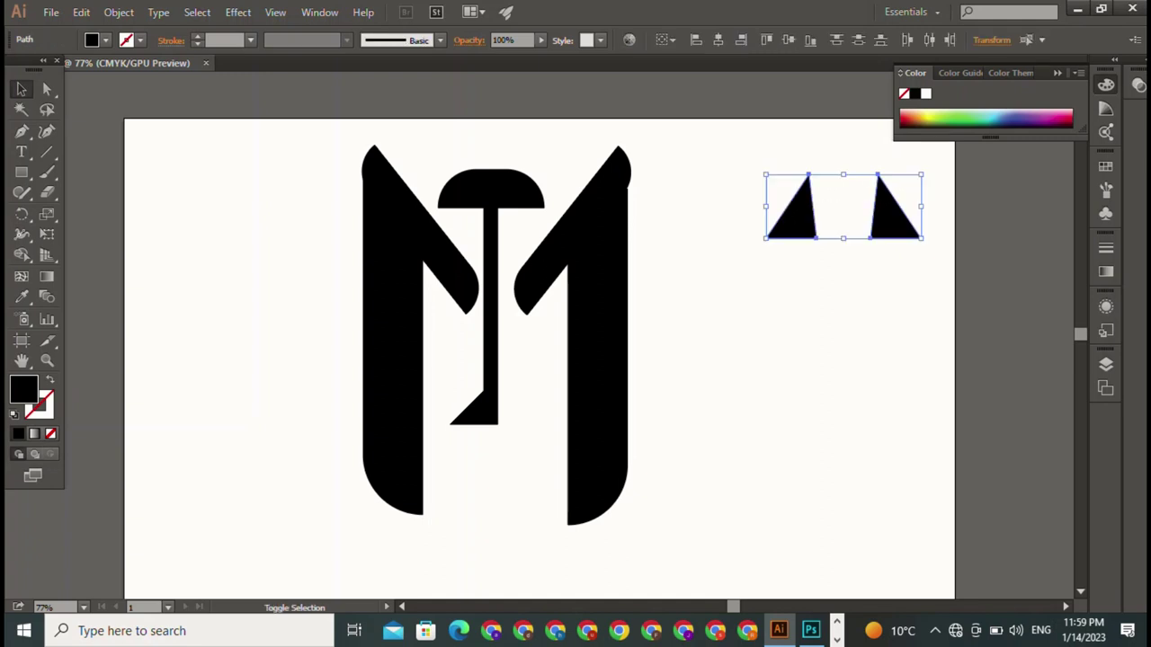
pyautogui.keyDown('shift'); pyautogui.click(894, 220); pyautogui.keyUp('shift')
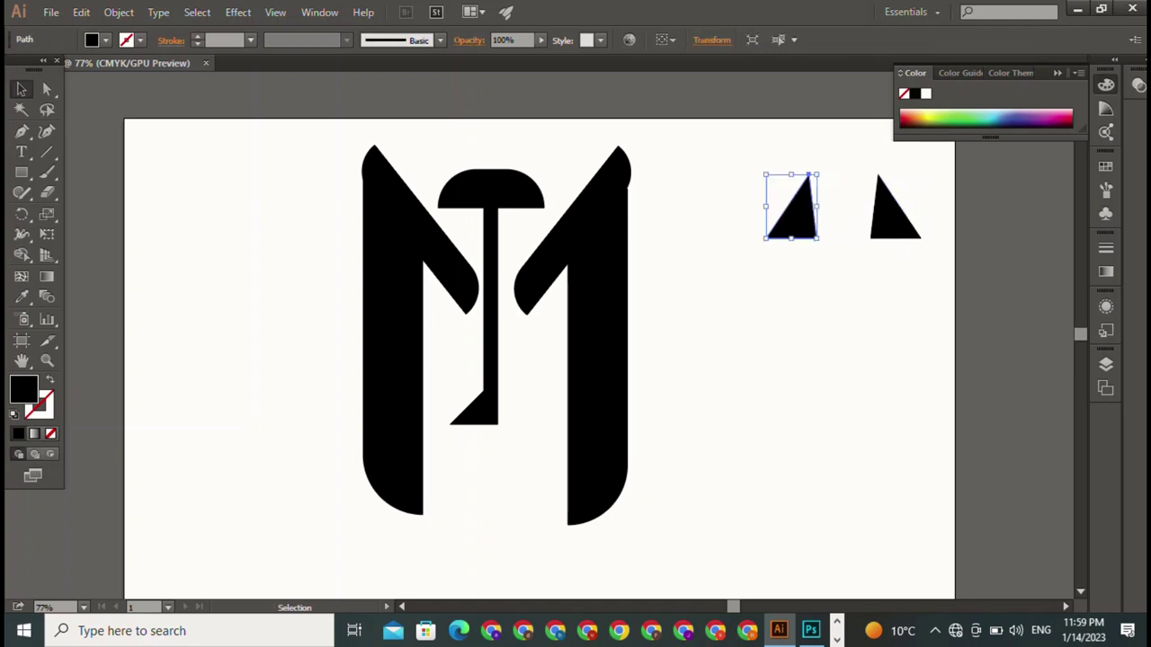
pyautogui.moveTo(787, 152)
pyautogui.mouseDown()
pyautogui.moveTo(885, 216)
pyautogui.moveTo(847, 208)
pyautogui.moveTo(804, 256)
pyautogui.moveTo(474, 190)
pyautogui.moveTo(476, 158)
pyautogui.moveTo(478, 171)
pyautogui.mouseUp()
pyautogui.hotkey('ctrl', 'shift', 'a')
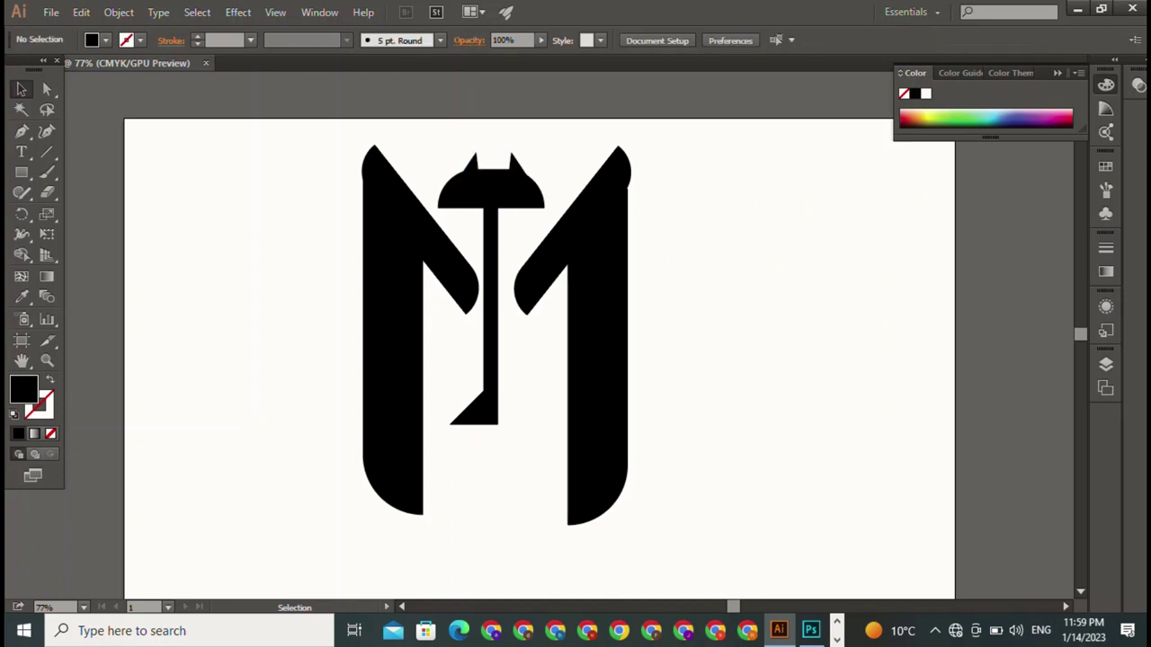
# Nudge the two ears slightly left to centre them over the T-stem
pyautogui.click(466, 169)
pyautogui.hotkey('ctrl', 'shift', 'a')
pyautogui.moveTo(459, 146); pyautogui.dragTo(533, 155)
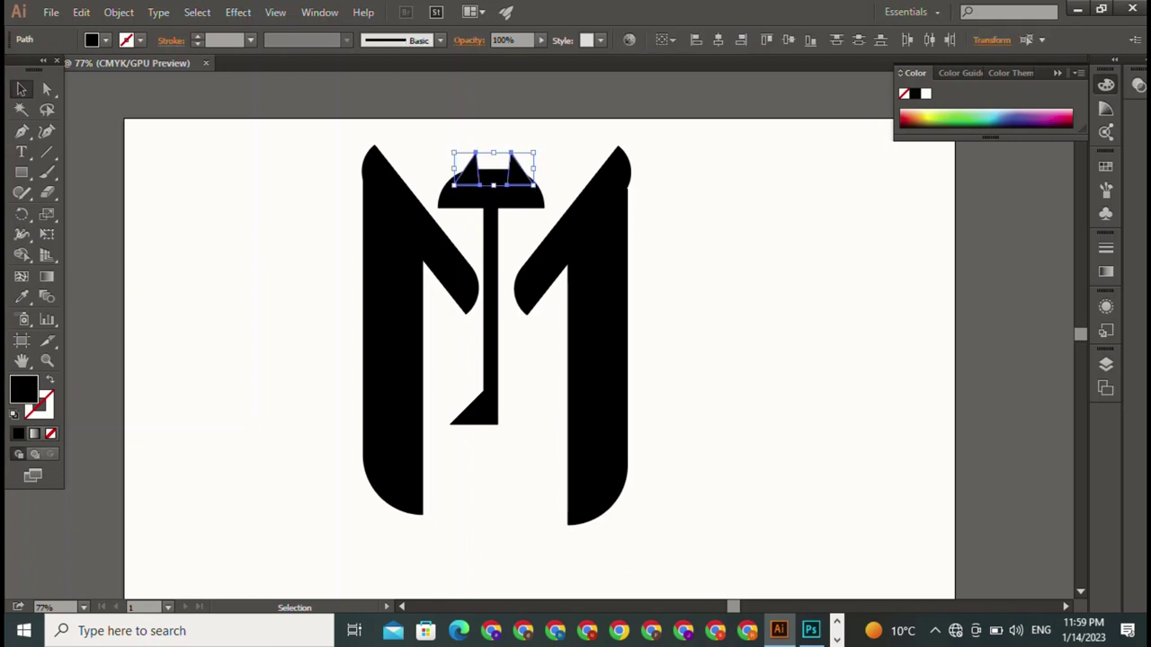
pyautogui.press('Left')
pyautogui.press('Left')
pyautogui.press('Left')
pyautogui.press('Left')
pyautogui.press('Left')
pyautogui.press('Left')
pyautogui.press('Left')
pyautogui.press('Left')
pyautogui.press('Left')
pyautogui.press('Left')
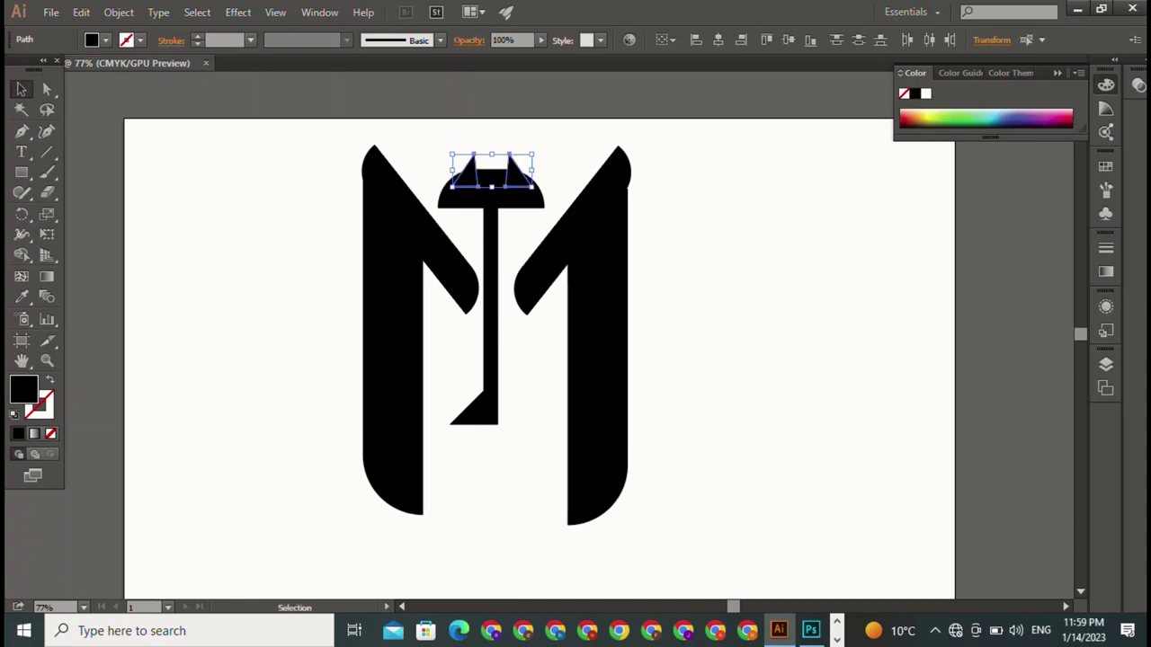
pyautogui.hotkey('ctrl', 'shift', 'a')
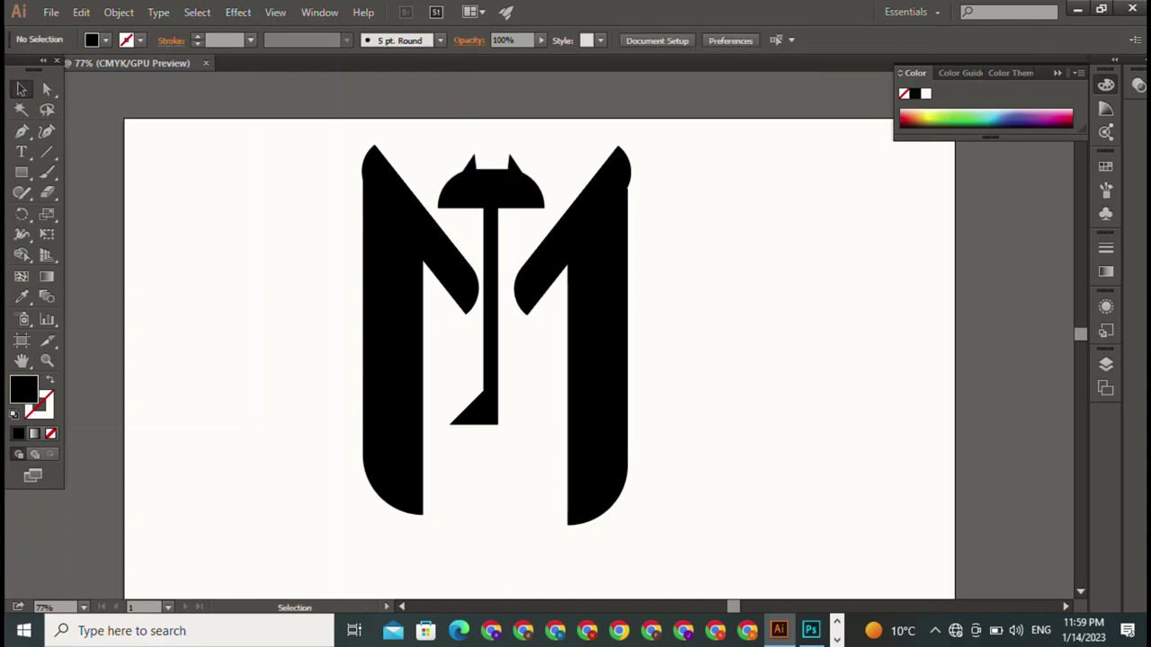